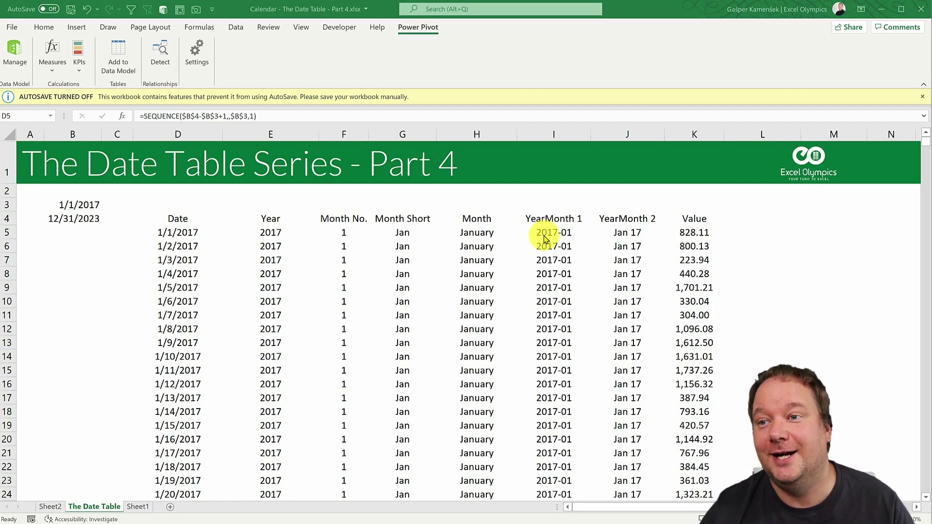
Inspect the Date, Value and YearMonth 1 formulas and highlight the first YearMonth values
{"action": "left_click", "coordinate": [180, 231]}
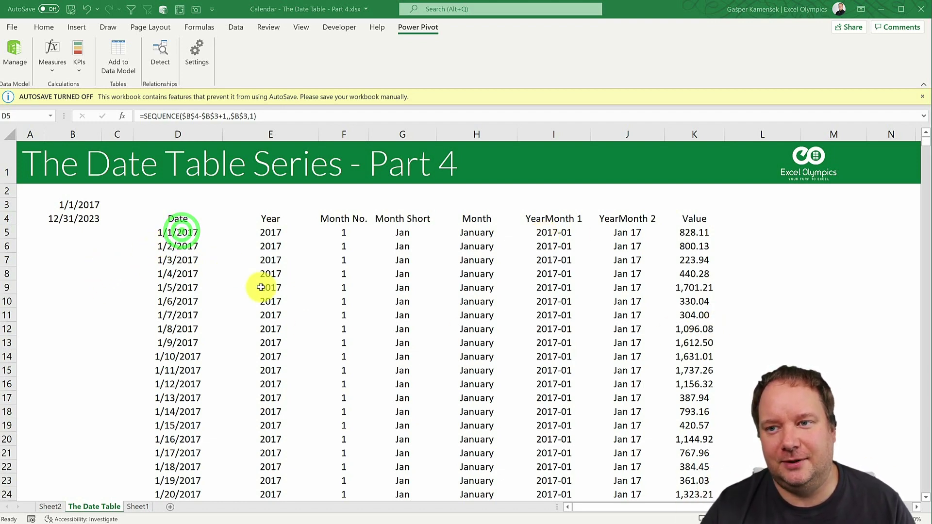
{"action": "left_click", "coordinate": [706, 233]}
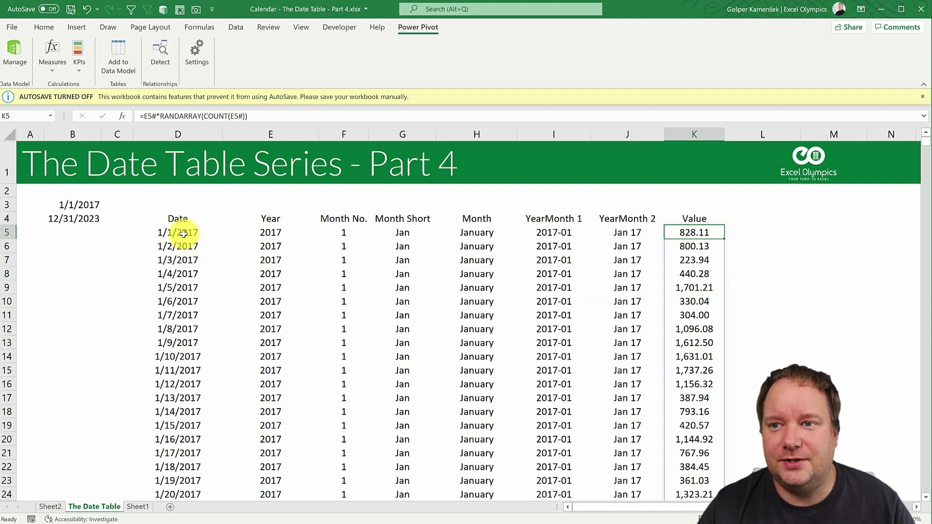
{"action": "left_click_drag", "start_coordinate": [180, 229], "coordinate": [491, 438]}
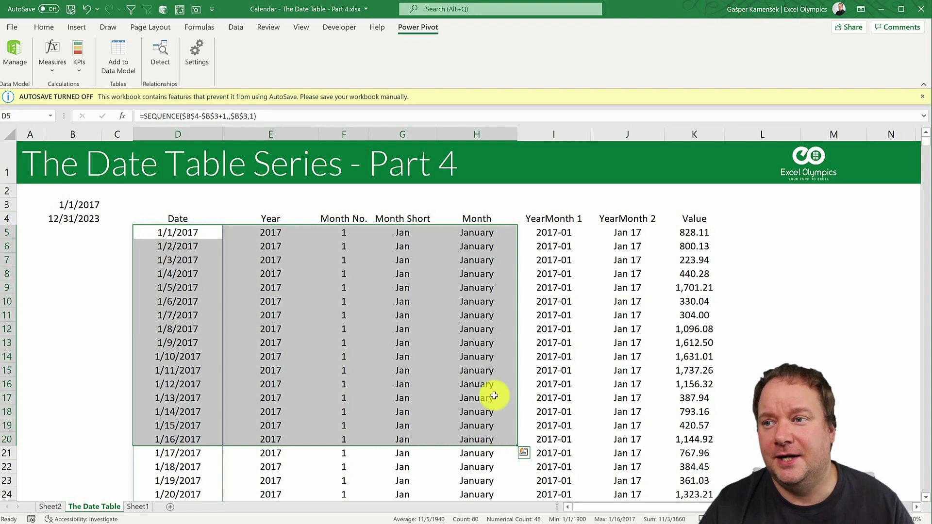
{"action": "left_click", "coordinate": [563, 232]}
{"action": "left_click_drag", "start_coordinate": [567, 291], "coordinate": [566, 313]}
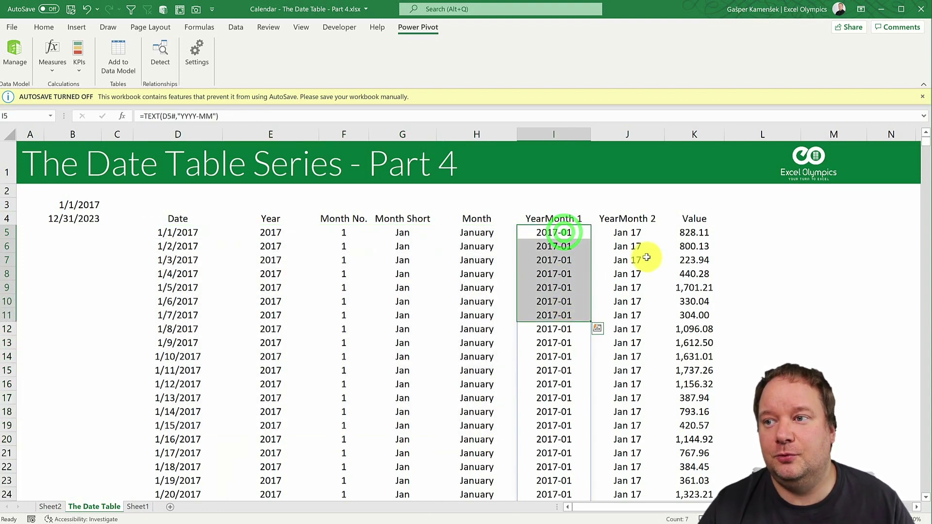
{"action": "left_click_drag", "start_coordinate": [628, 232], "coordinate": [631, 287]}
{"action": "left_click", "coordinate": [554, 233]}
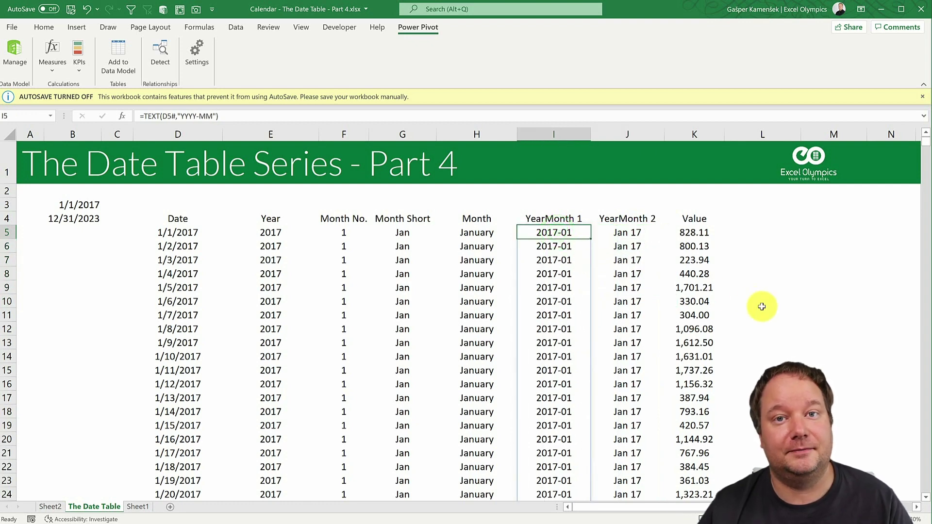
Compare the Month Short formula with the YearMonth 1 formula and its early values
{"action": "left_click", "coordinate": [405, 233]}
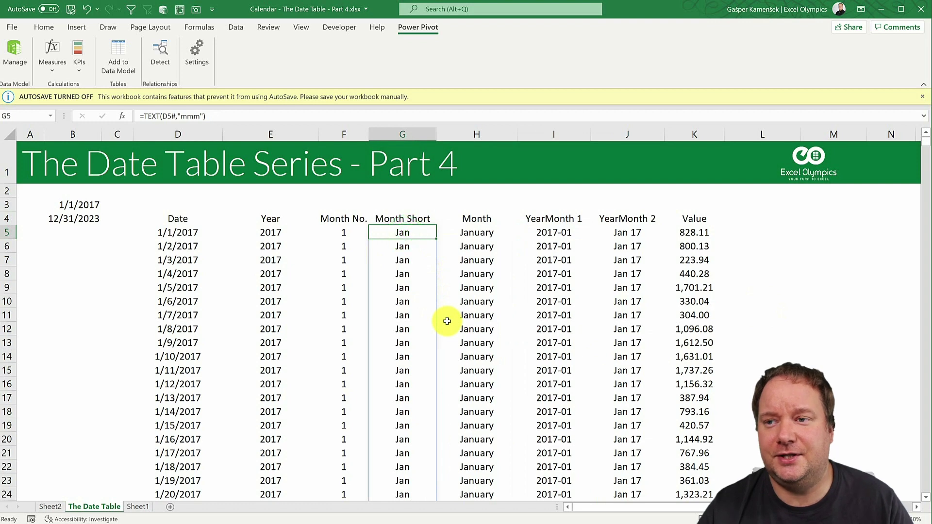
{"action": "key", "text": "Right"}
{"action": "key", "text": "Right"}
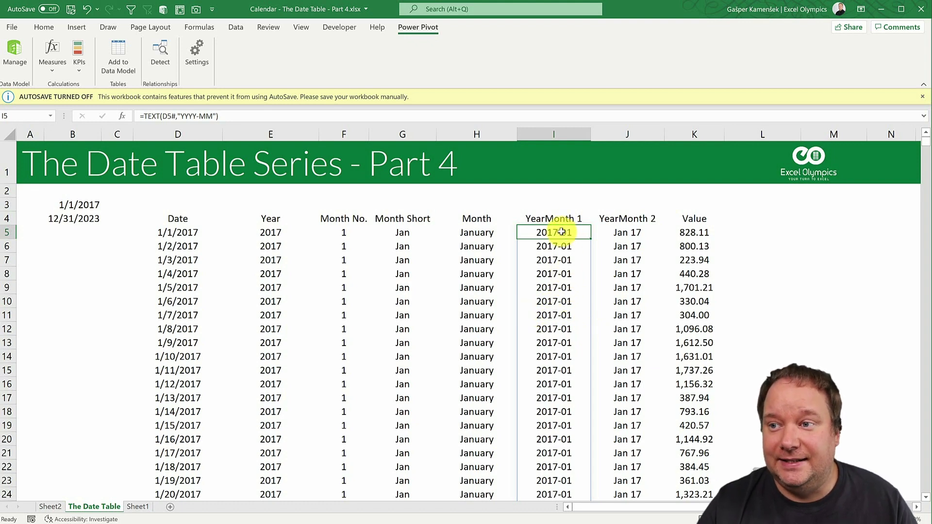
{"action": "left_click_drag", "start_coordinate": [561, 232], "coordinate": [552, 412]}
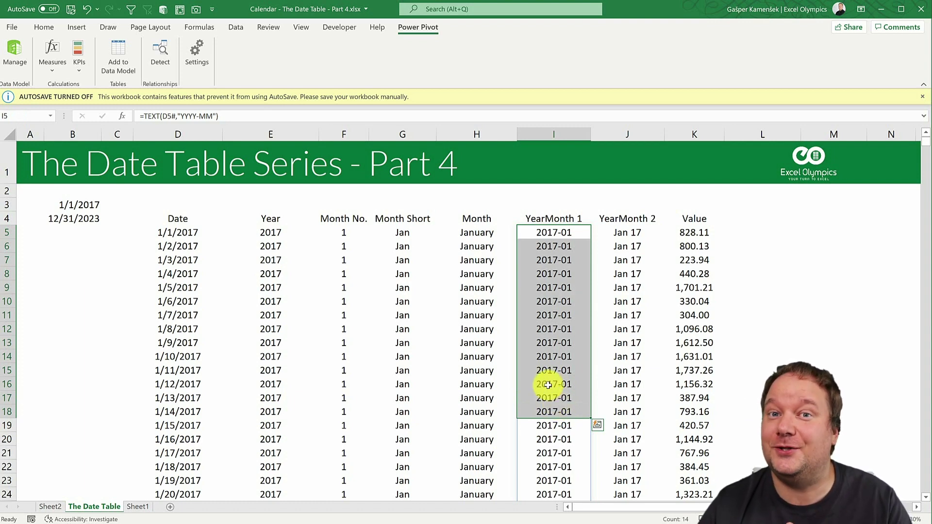
{"action": "left_click", "coordinate": [553, 233]}
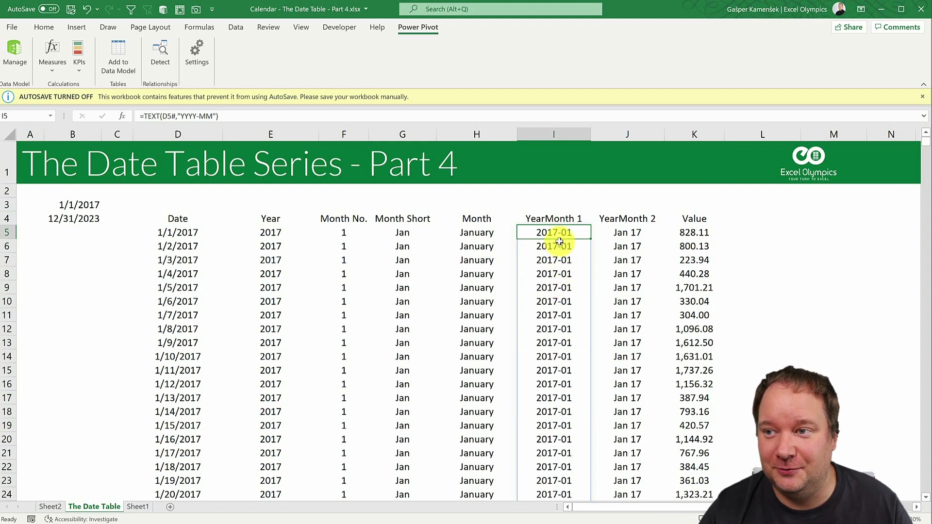
Glance at Sheet2's PivotTable, then highlight the first YearMonth 2 values down to row 15
{"action": "left_click", "coordinate": [53, 507]}
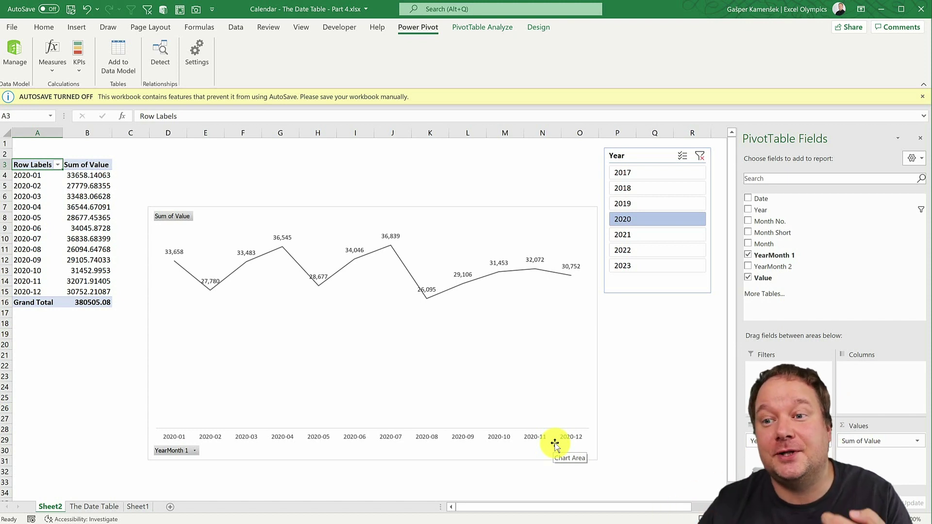
{"action": "left_click", "coordinate": [86, 507]}
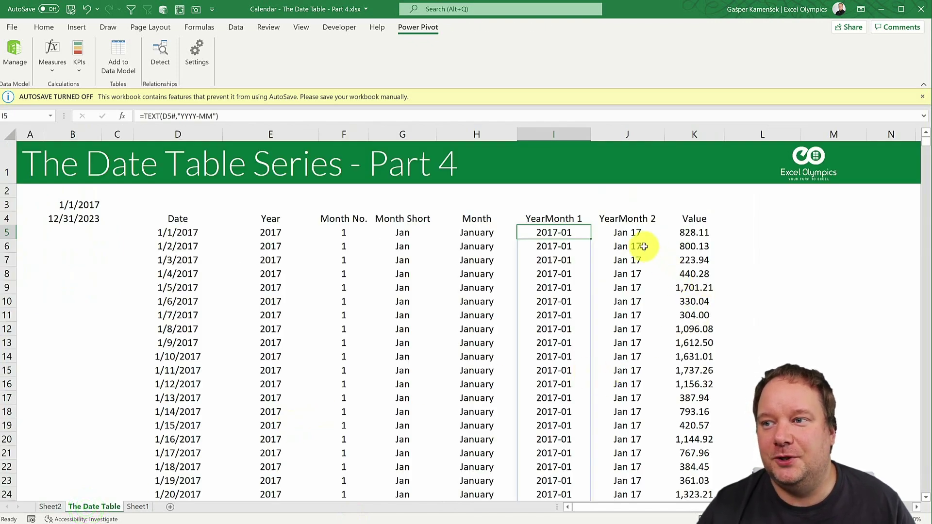
{"action": "left_click_drag", "start_coordinate": [624, 231], "coordinate": [633, 323]}
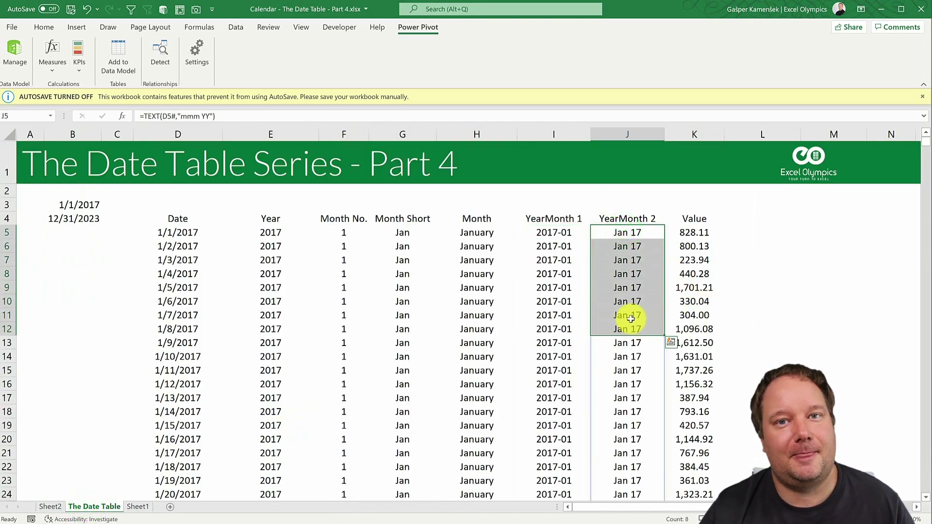
{"action": "left_click_drag", "start_coordinate": [631, 232], "coordinate": [631, 373]}
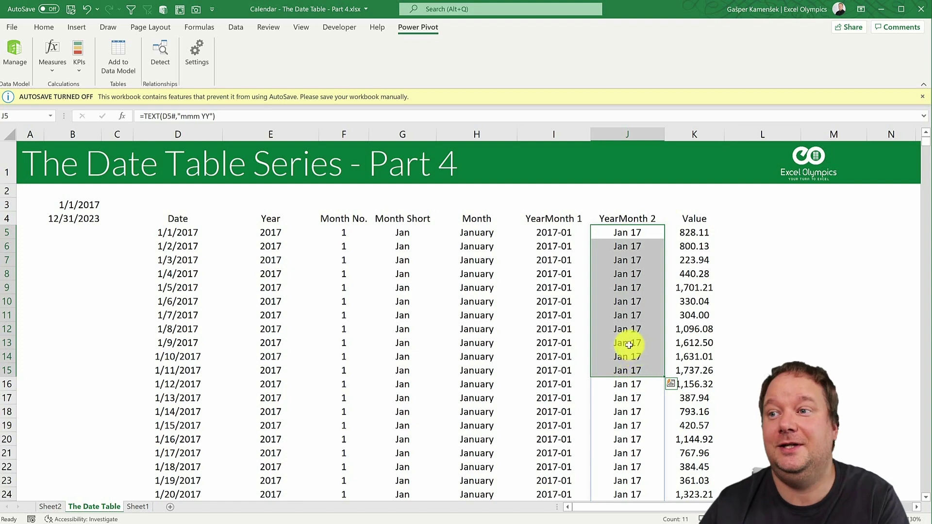
On Sheet2, replace YearMonth 1 with YearMonth 2 in the PivotTable rows
{"action": "left_click", "coordinate": [50, 506]}
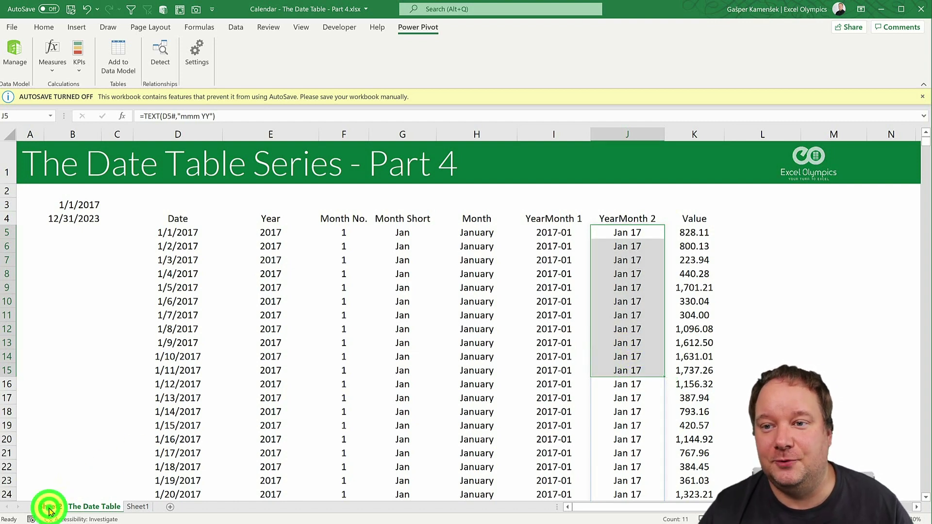
{"action": "left_click", "coordinate": [83, 260]}
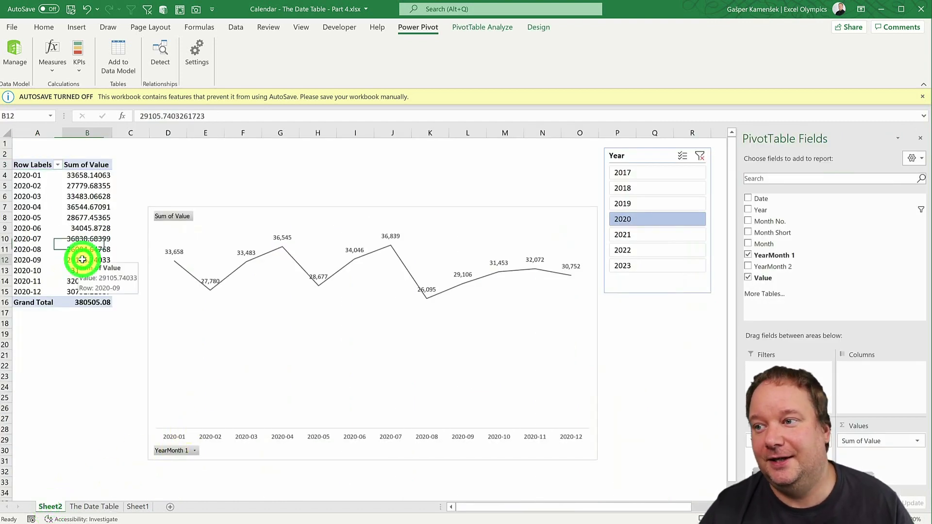
{"action": "left_click", "coordinate": [803, 256]}
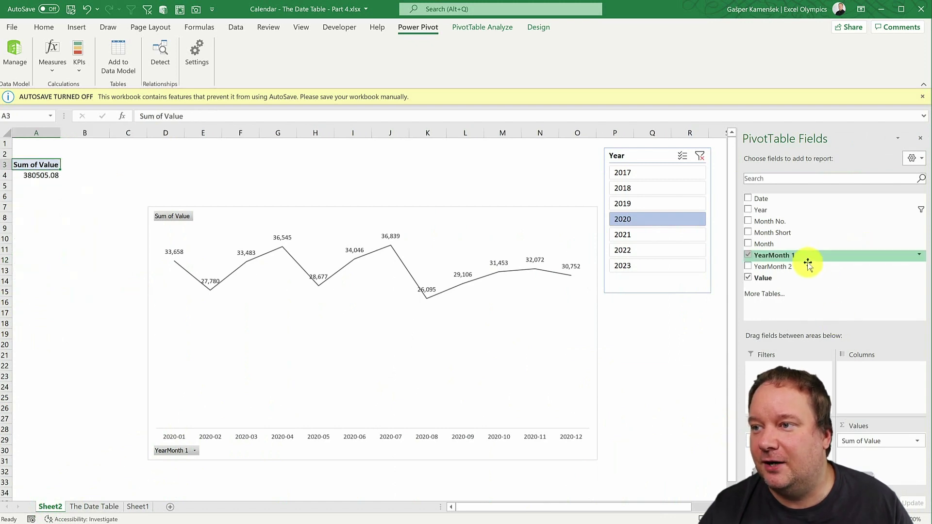
{"action": "left_click", "coordinate": [801, 266]}
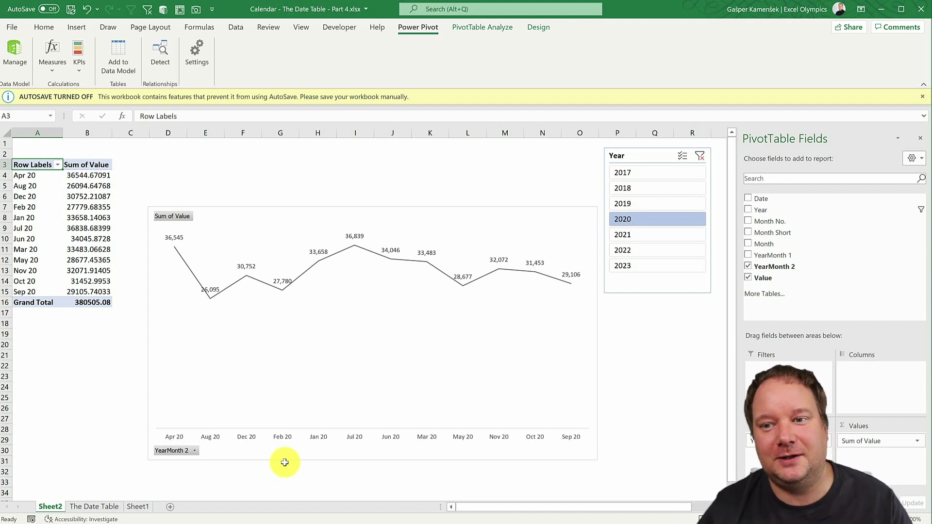
Add a 'Year Month Index' header in L4 beside YearMonth 2
{"action": "left_click", "coordinate": [88, 507]}
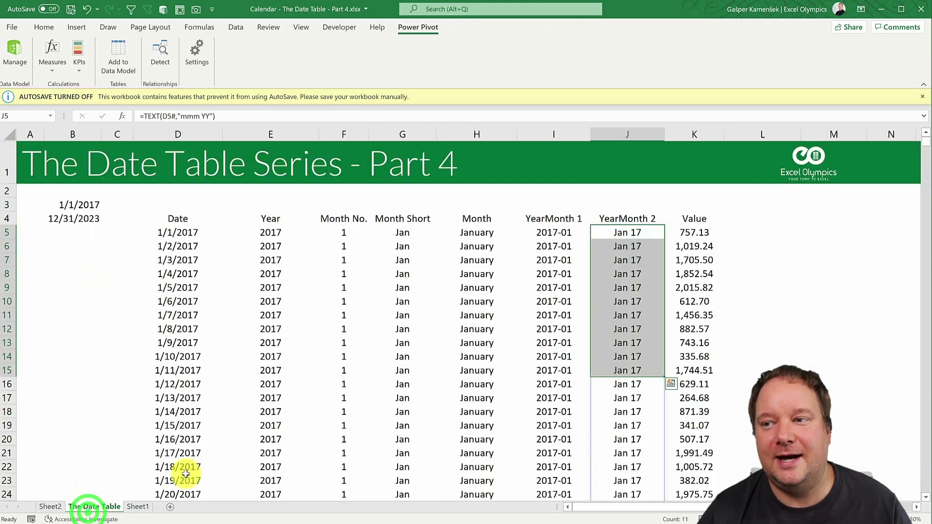
{"action": "left_click", "coordinate": [634, 232]}
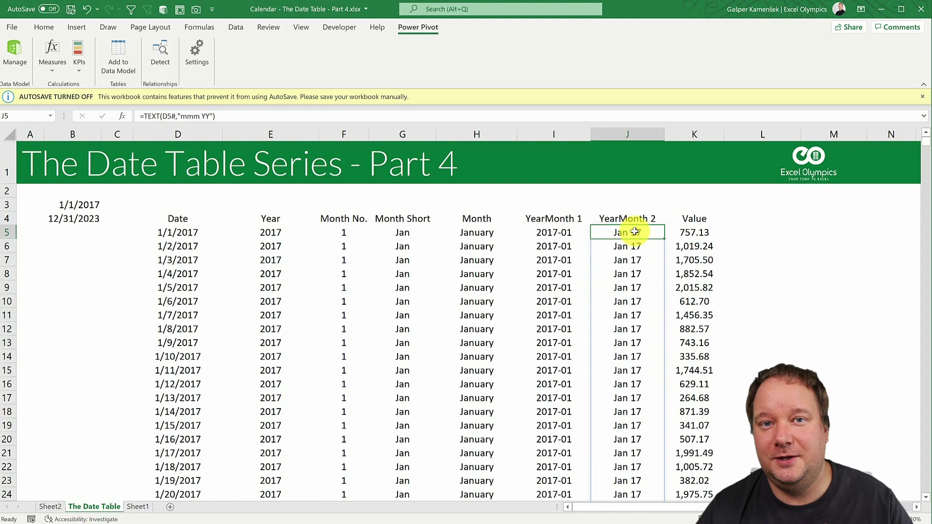
{"action": "left_click", "coordinate": [755, 217]}
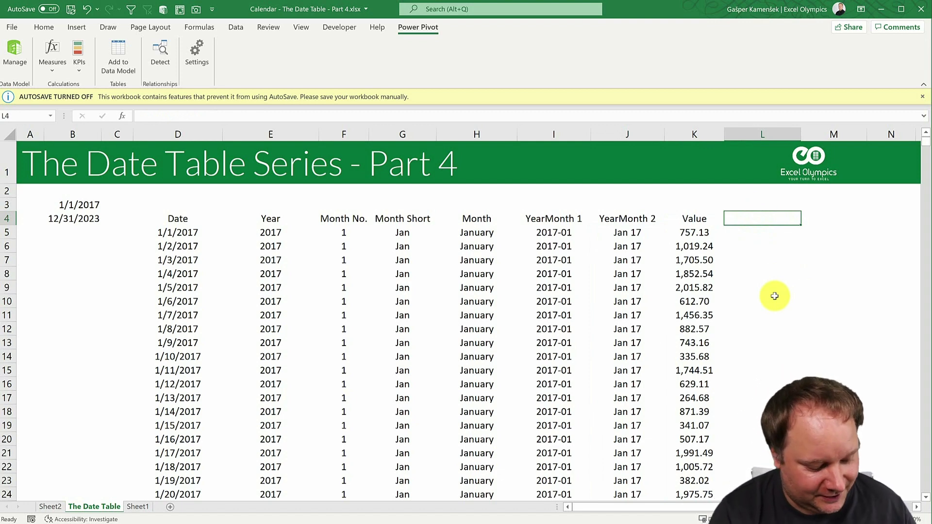
{"action": "type", "text": "Year M"}
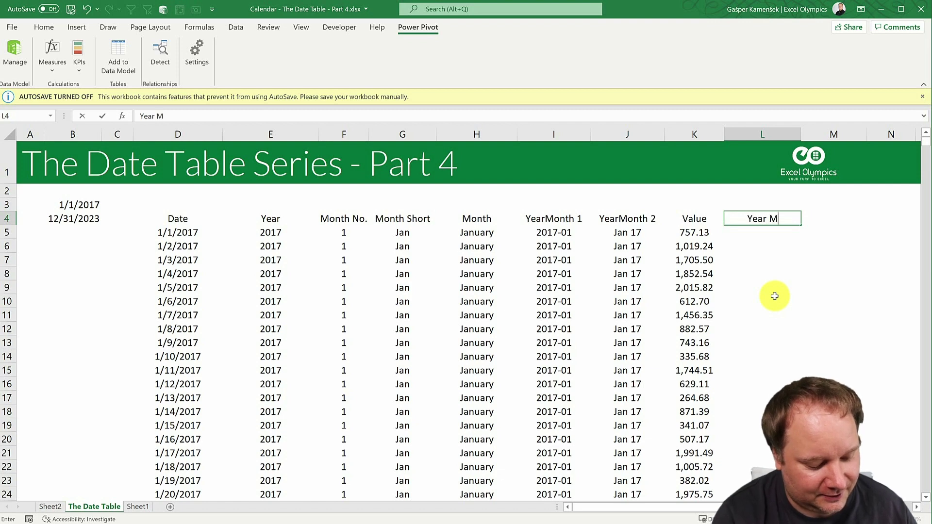
{"action": "type", "text": "onth Index"}
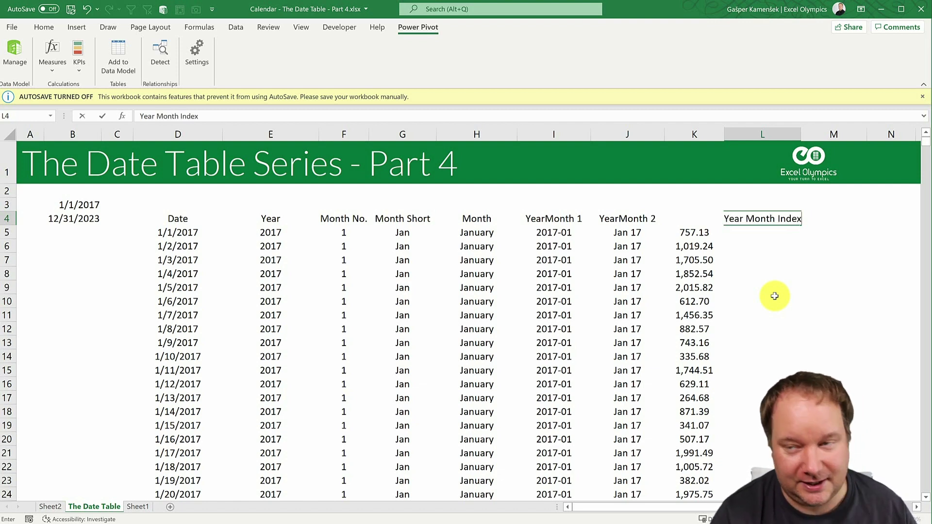
{"action": "key", "text": "Return"}
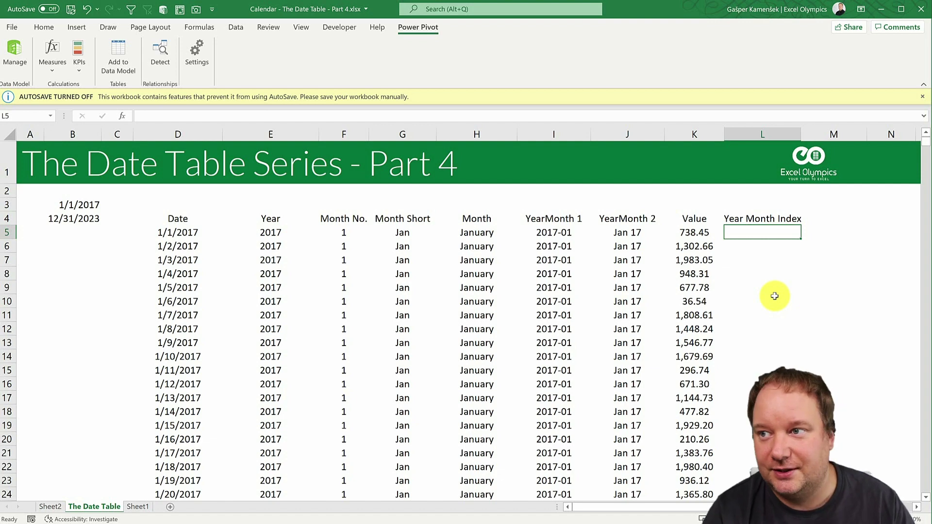
Enter =E5*12+F5 in L5, giving 24205
{"action": "type", "text": "="}
{"action": "key", "text": "Left"}
{"action": "key", "text": "Left"}
{"action": "key", "text": "Left"}
{"action": "key", "text": "Left"}
{"action": "key", "text": "Left"}
{"action": "key", "text": "Left"}
{"action": "key", "text": "Left"}
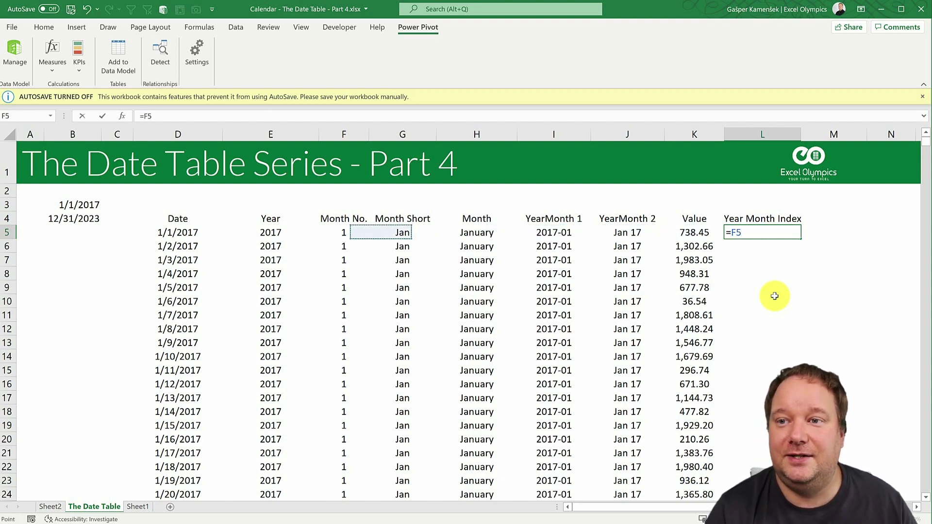
{"action": "type", "text": "*12"}
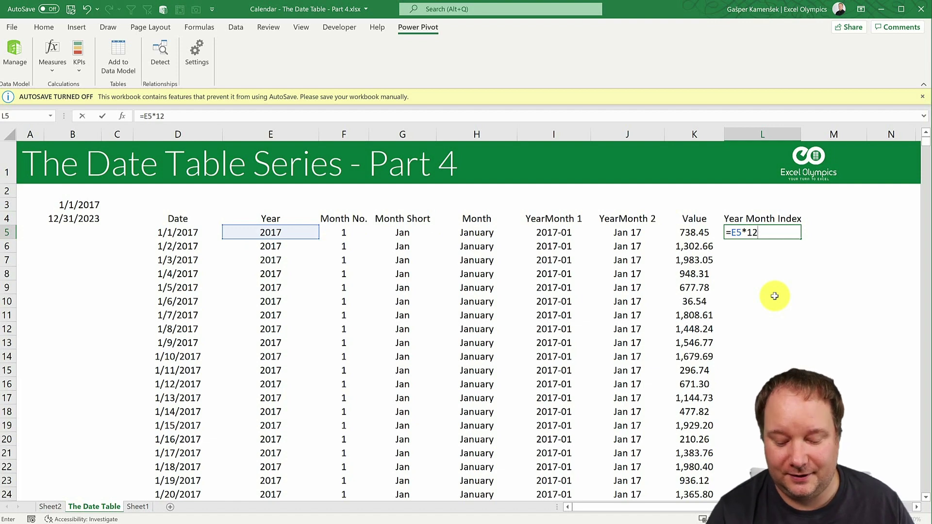
{"action": "type", "text": "+"}
{"action": "key", "text": "Left"}
{"action": "key", "text": "Left"}
{"action": "key", "text": "Left"}
{"action": "key", "text": "Left"}
{"action": "key", "text": "Left"}
{"action": "key", "text": "Left"}
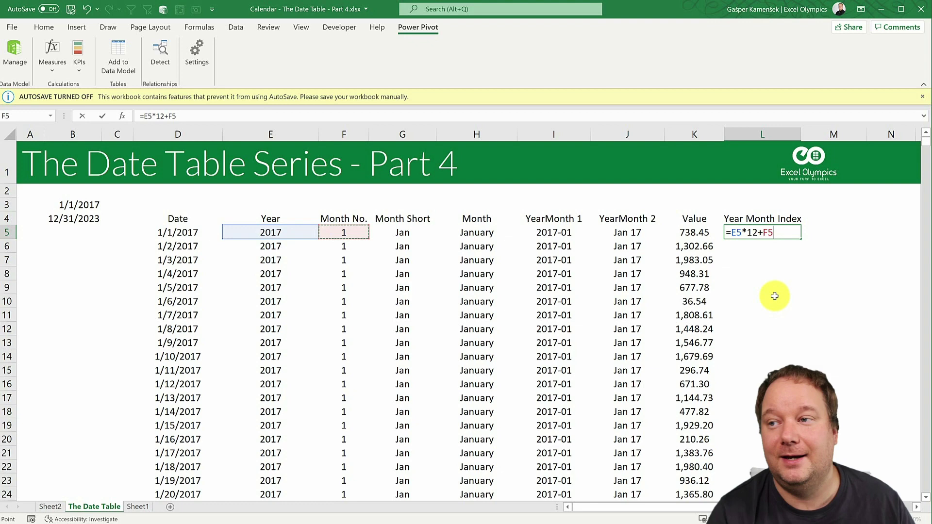
{"action": "key", "text": "Return"}
{"action": "left_click", "coordinate": [774, 231]}
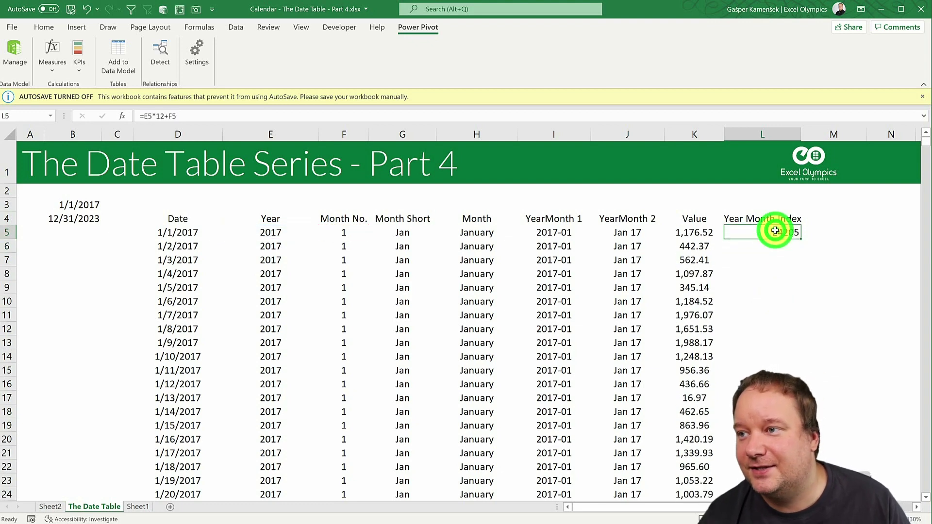
Fill the Year Month Index formula down column L and compare its January-to-February change with YearMonth 1
{"action": "double_click", "coordinate": [801, 239]}
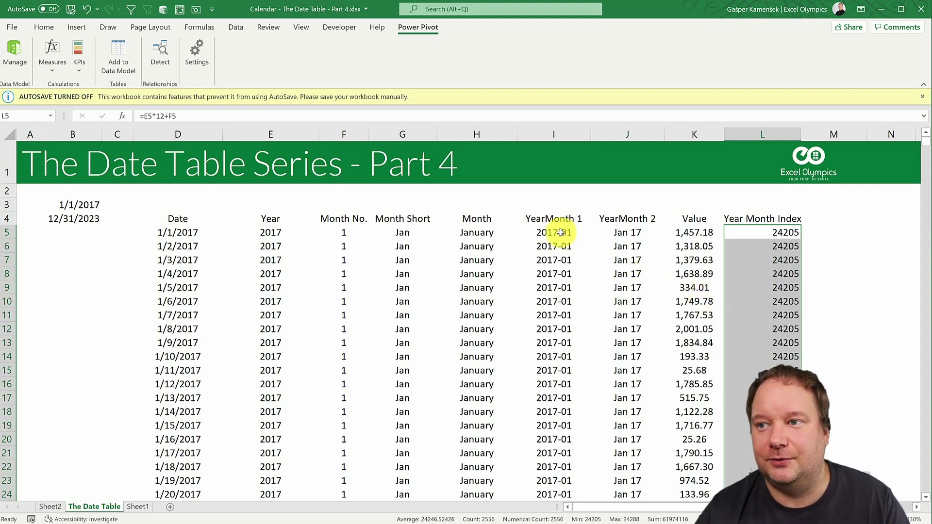
{"action": "left_click", "coordinate": [556, 235]}
{"action": "left_click", "coordinate": [776, 233]}
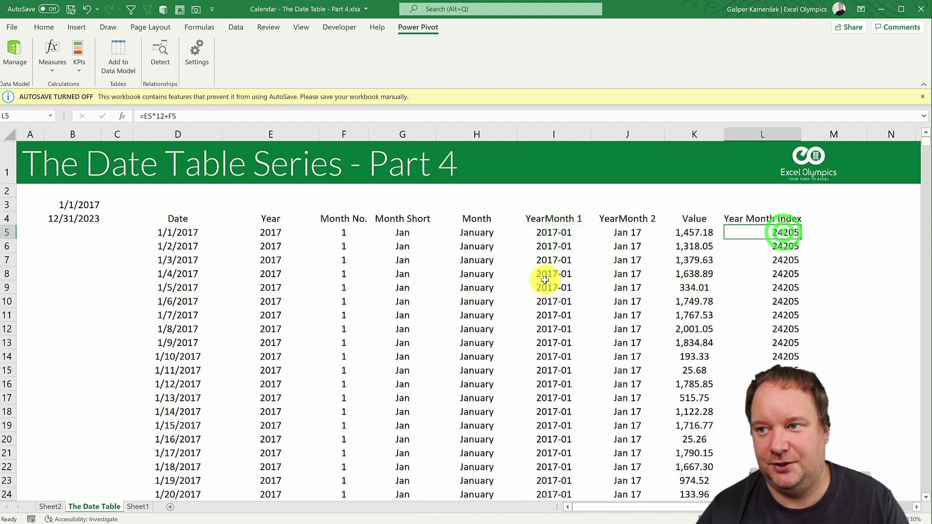
{"action": "scroll", "coordinate": [545, 281], "scroll_direction": "down", "scroll_amount": 1}
{"action": "scroll", "coordinate": [545, 279], "scroll_direction": "down", "scroll_amount": 5}
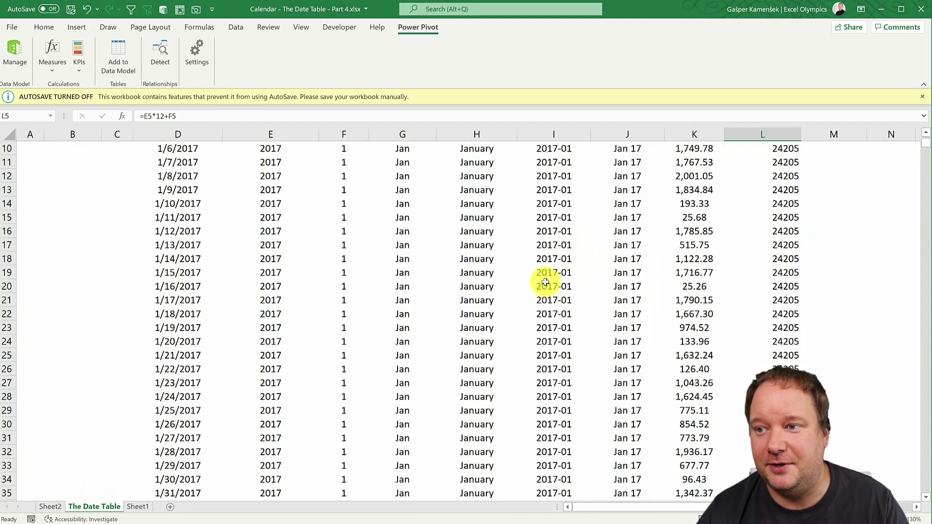
{"action": "mouse_move", "coordinate": [556, 372]}
{"action": "left_mouse_down"}
{"action": "mouse_move", "coordinate": [580, 388]}
{"action": "mouse_move", "coordinate": [564, 383]}
{"action": "left_mouse_up"}
{"action": "left_click_drag", "start_coordinate": [791, 366], "coordinate": [790, 383]}
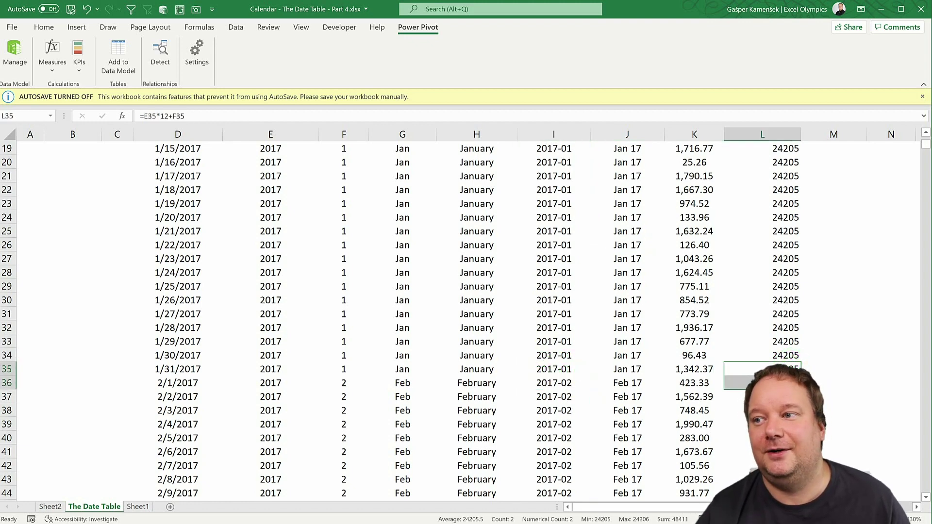
Compare the first YearMonth 2, YearMonth 1 and Year Month Index values at the table's top
{"action": "scroll", "coordinate": [790, 383], "scroll_direction": "up", "scroll_amount": 6}
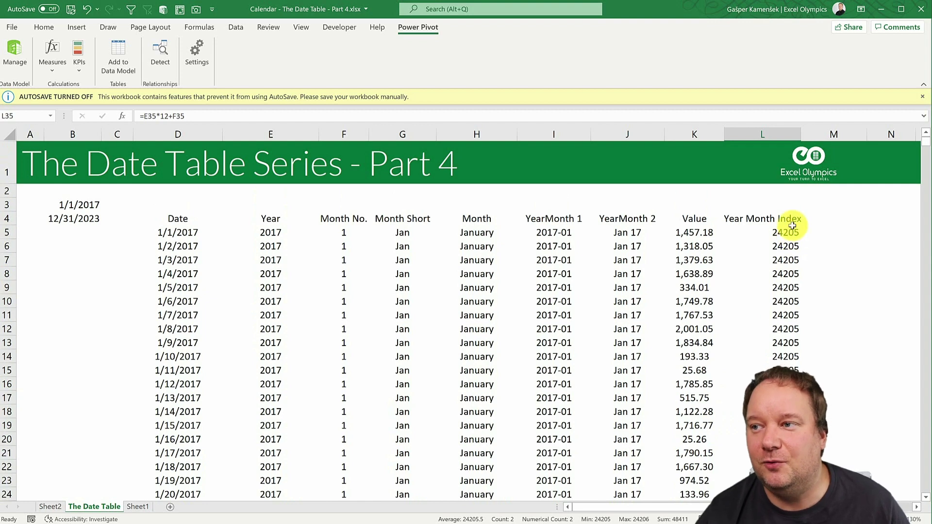
{"action": "left_click", "coordinate": [791, 229]}
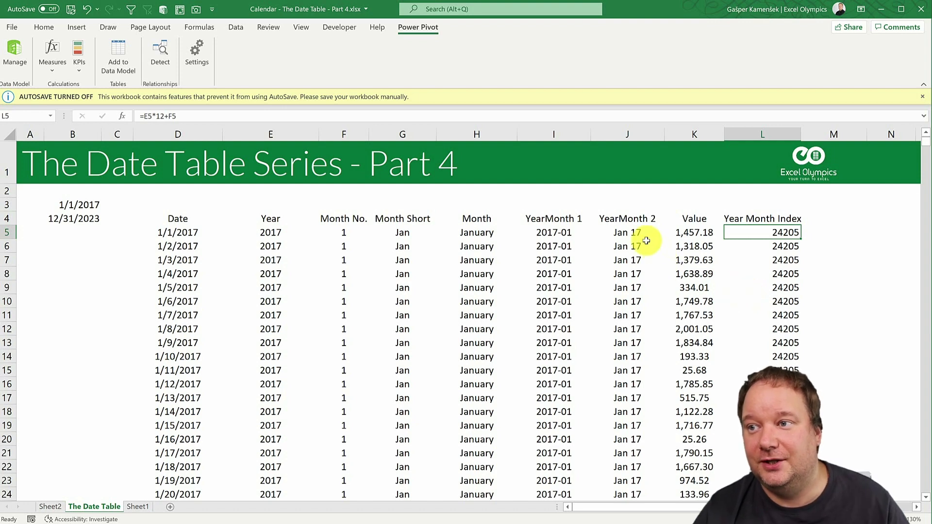
{"action": "left_click_drag", "start_coordinate": [620, 233], "coordinate": [618, 298]}
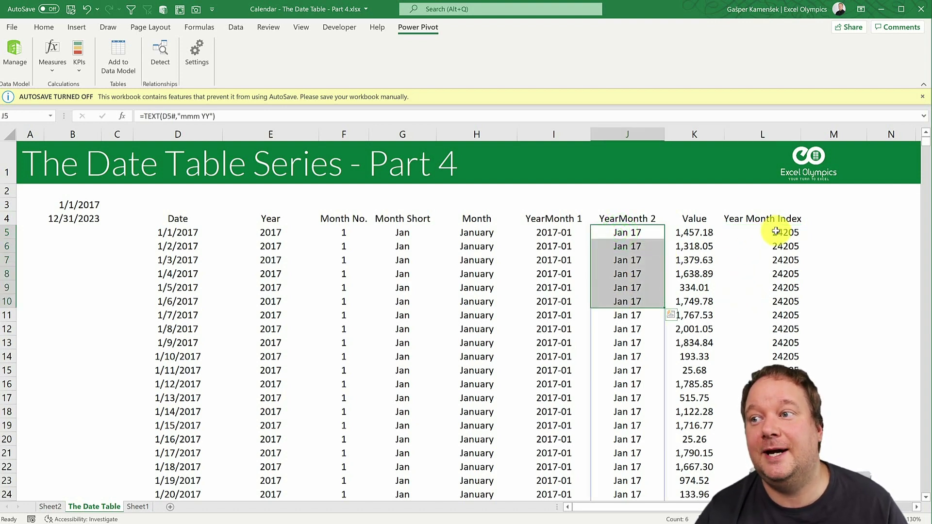
{"action": "left_click_drag", "start_coordinate": [777, 233], "coordinate": [777, 283]}
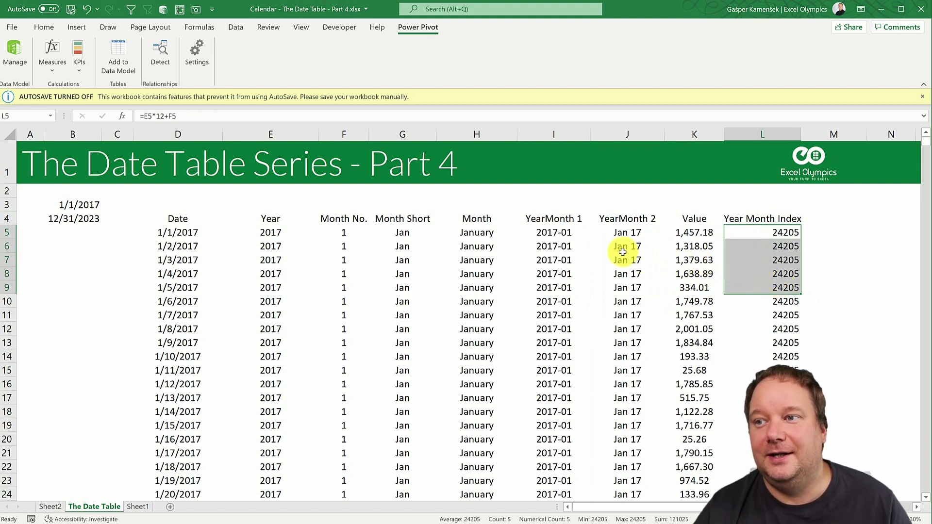
{"action": "left_click", "coordinate": [567, 232]}
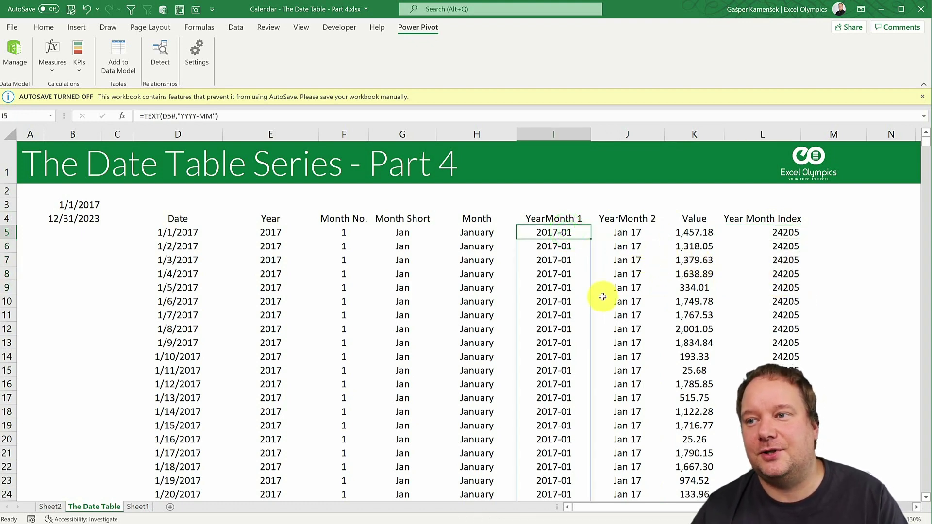
{"action": "left_click_drag", "start_coordinate": [782, 231], "coordinate": [784, 288]}
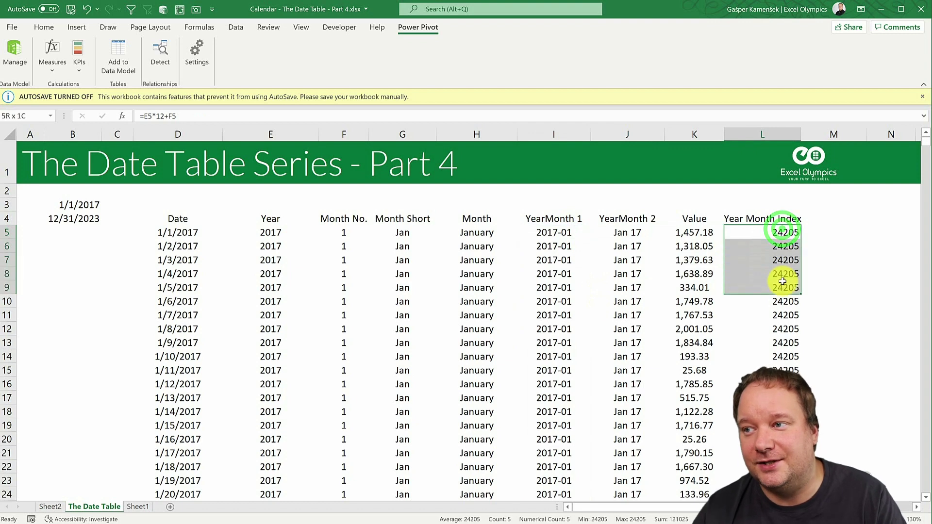
{"action": "left_click", "coordinate": [566, 232]}
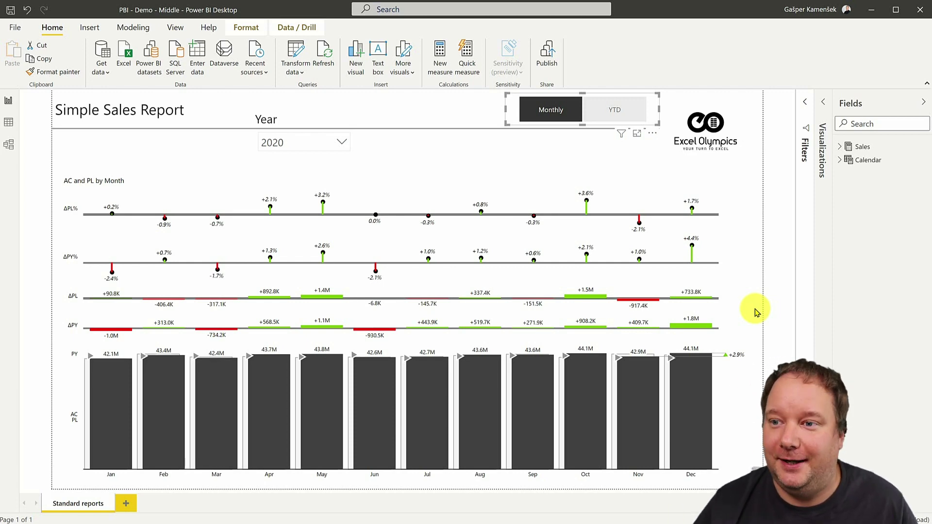
Filter the sales report to 2021 with the Year slicer
{"action": "left_click", "coordinate": [340, 143]}
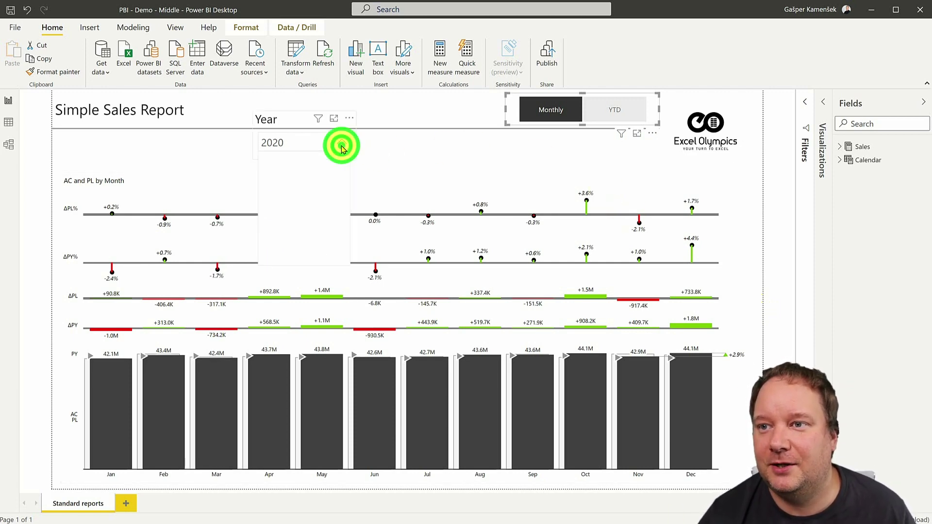
{"action": "left_click", "coordinate": [292, 220]}
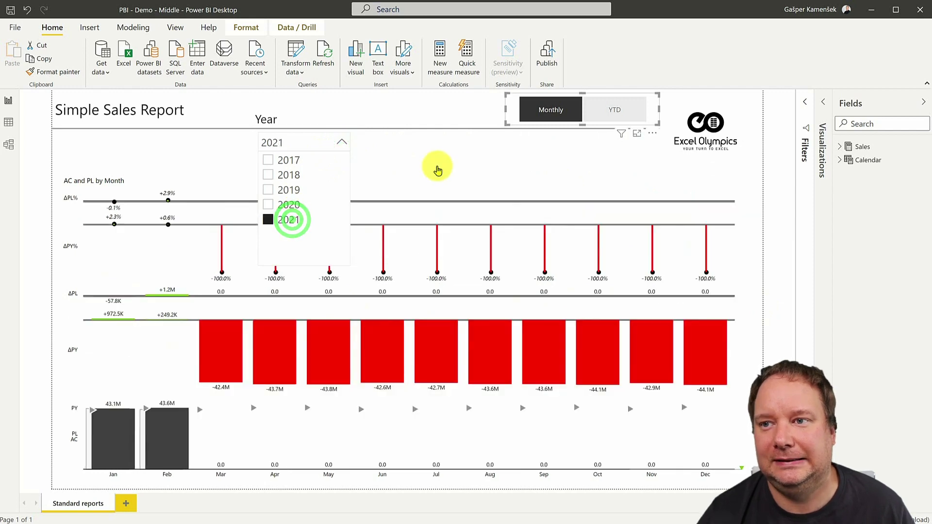
{"action": "left_click", "coordinate": [340, 141]}
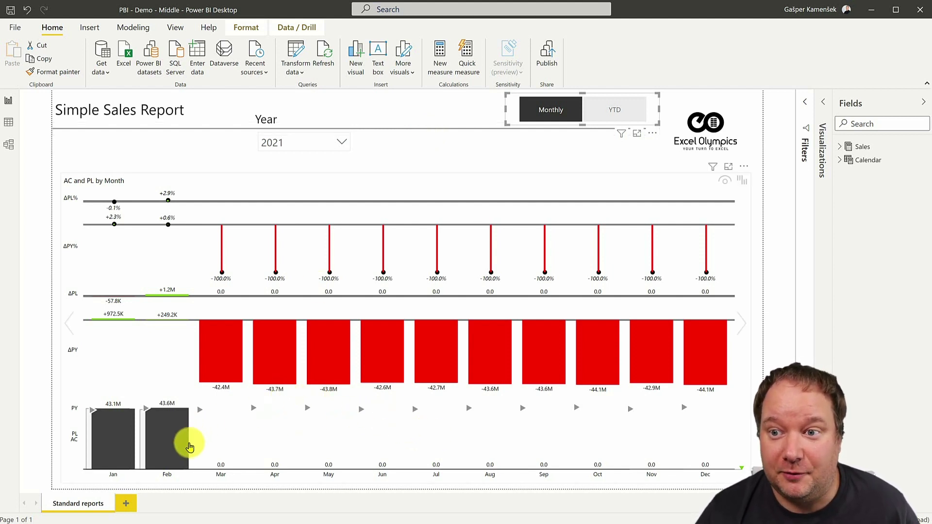
Test highlighting the Feb column, then toggle the chart to YTD and back to Monthly
{"action": "left_click", "coordinate": [185, 447]}
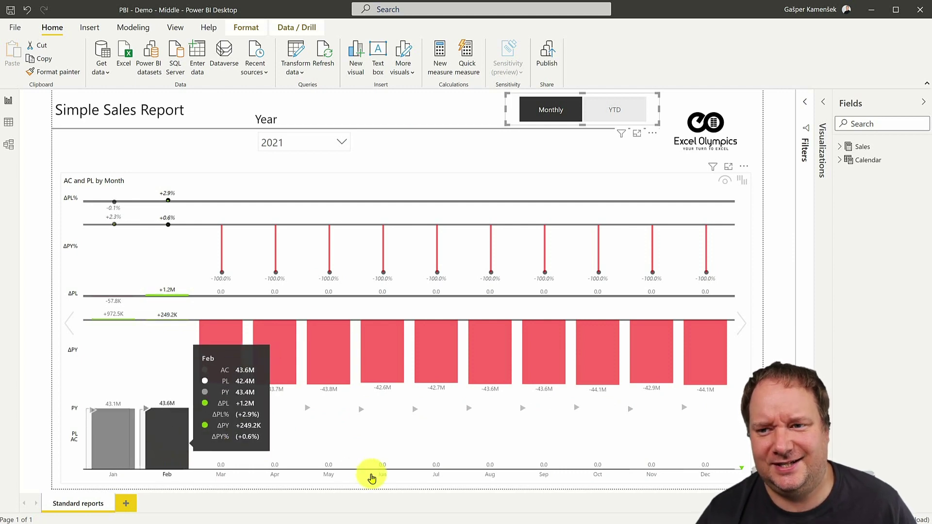
{"action": "left_click", "coordinate": [373, 478]}
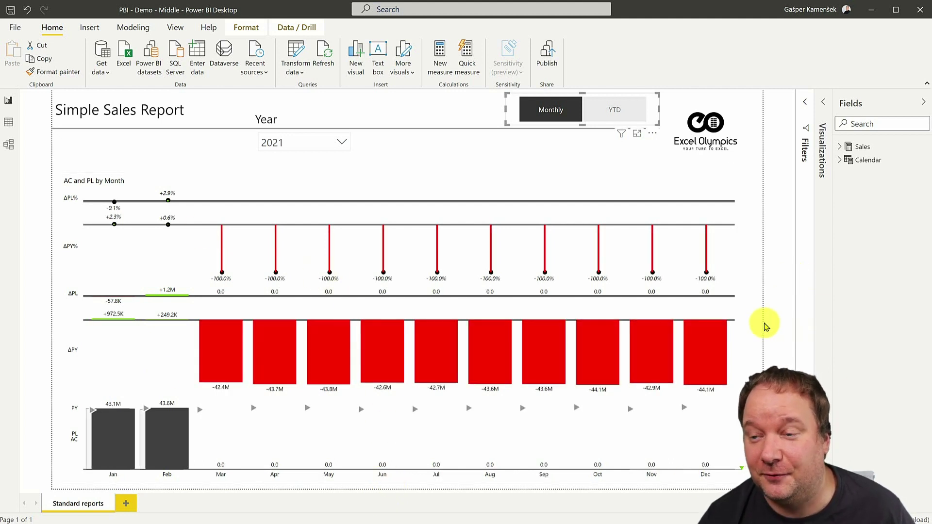
{"action": "left_click", "coordinate": [158, 437]}
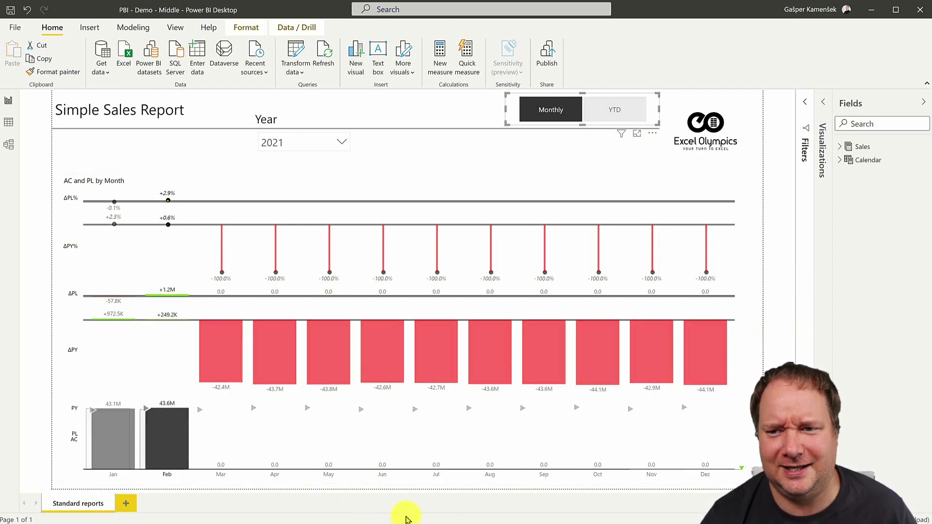
{"action": "left_click", "coordinate": [406, 519]}
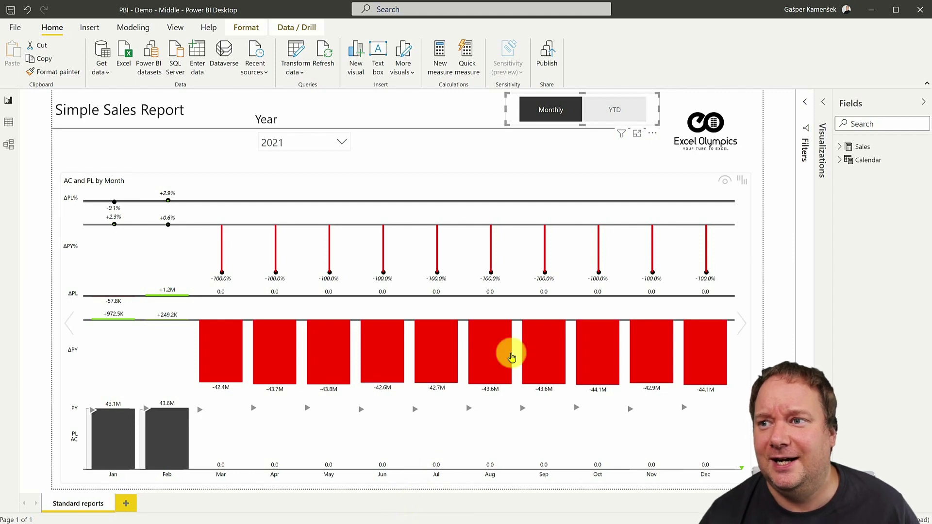
{"action": "left_click", "coordinate": [613, 108]}
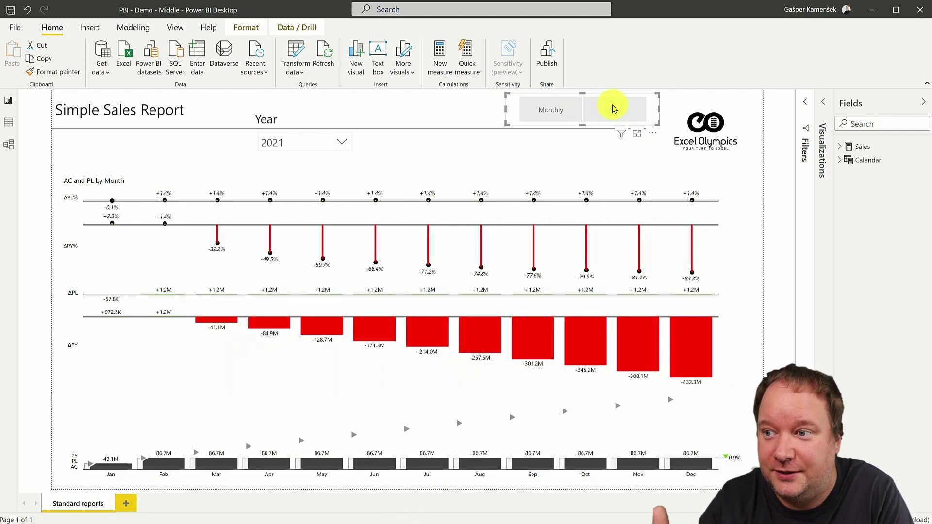
{"action": "left_click", "coordinate": [558, 113]}
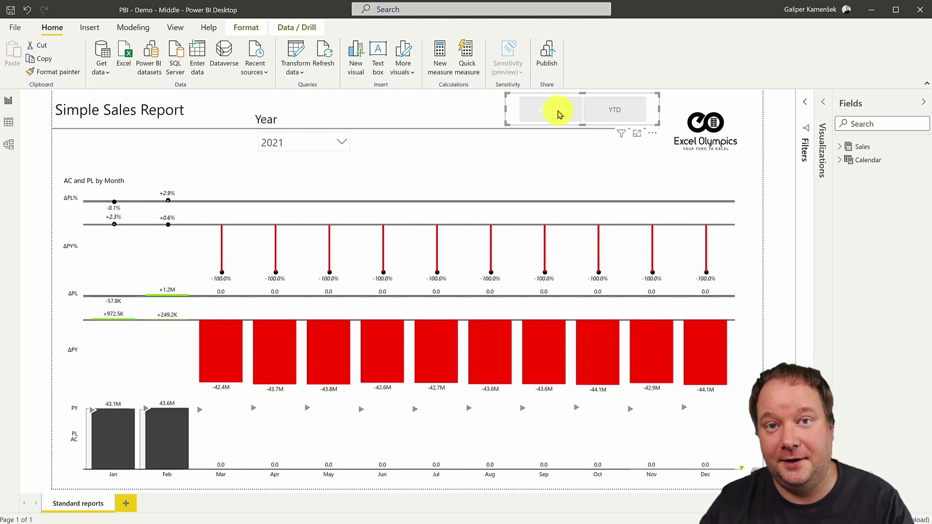
{"action": "left_click", "coordinate": [558, 113]}
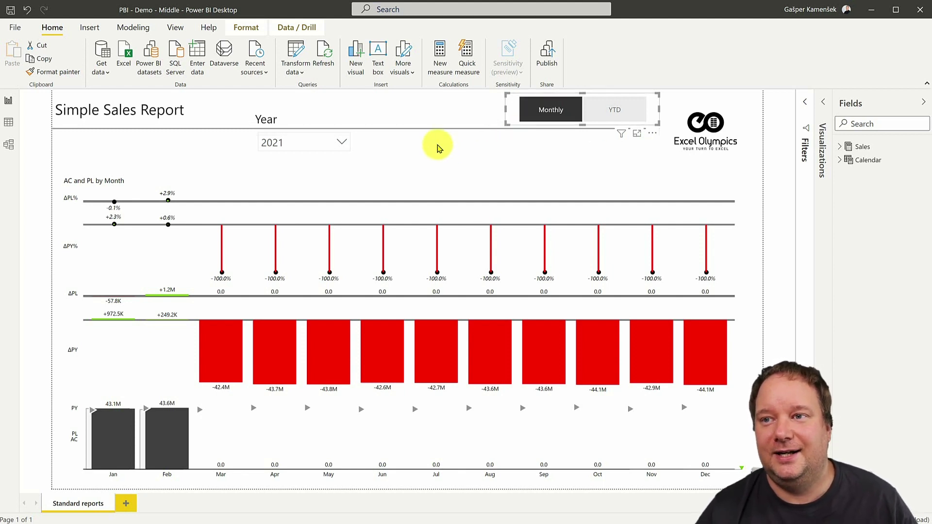
{"action": "left_click", "coordinate": [341, 143]}
{"action": "left_click", "coordinate": [289, 203]}
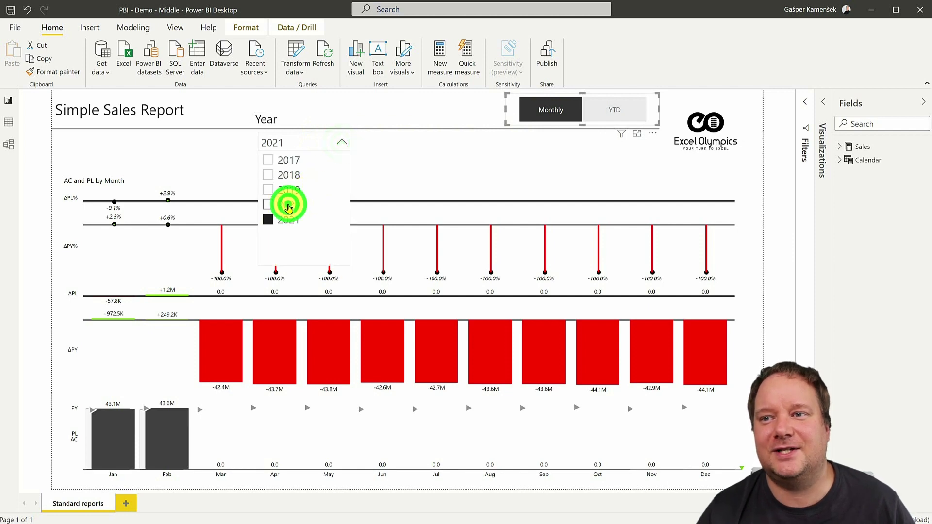
{"action": "left_click", "coordinate": [291, 218]}
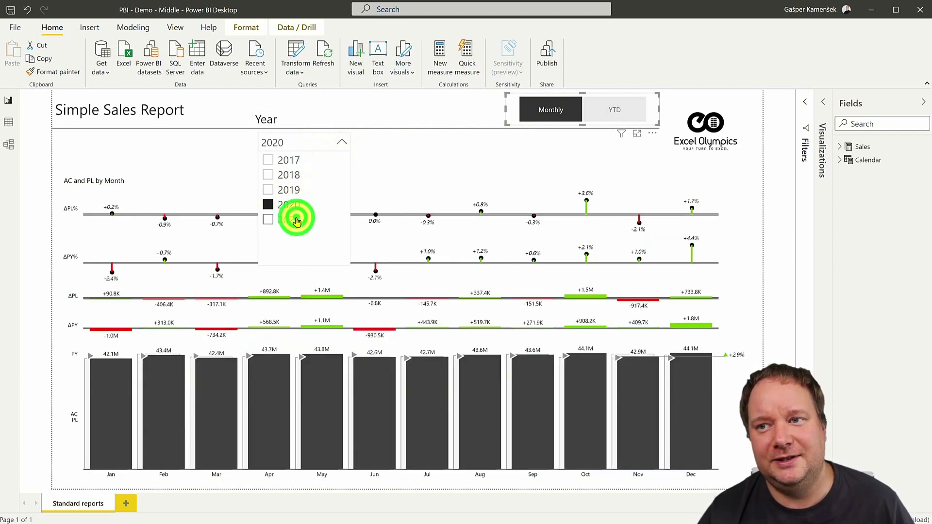
{"action": "left_click", "coordinate": [342, 142]}
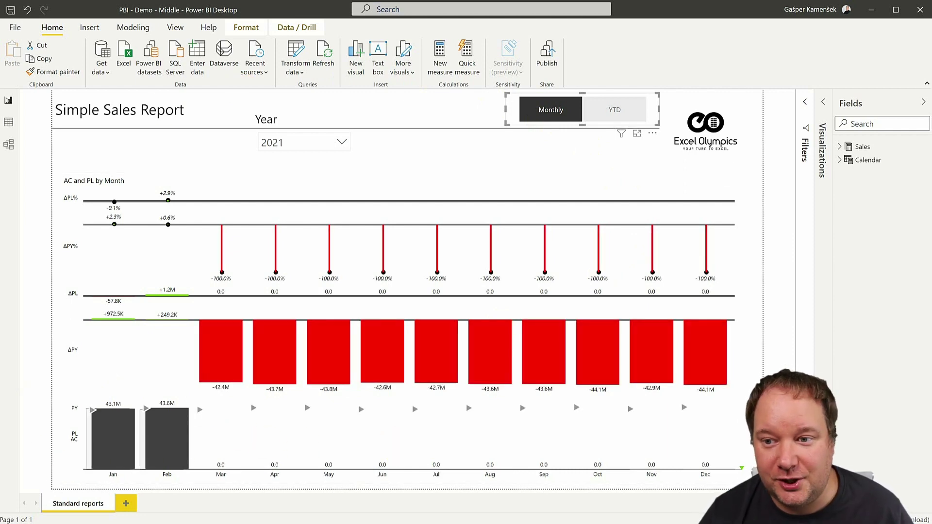
Back in the Excel date table, add a 'Rolling 13' header in M4
{"action": "mouse_move", "coordinate": [209, 519]}
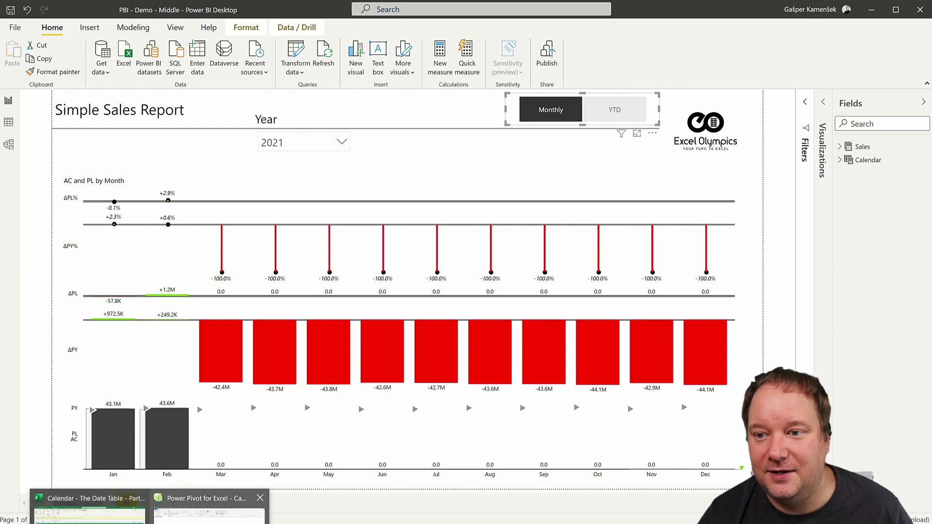
{"action": "left_click", "coordinate": [89, 508]}
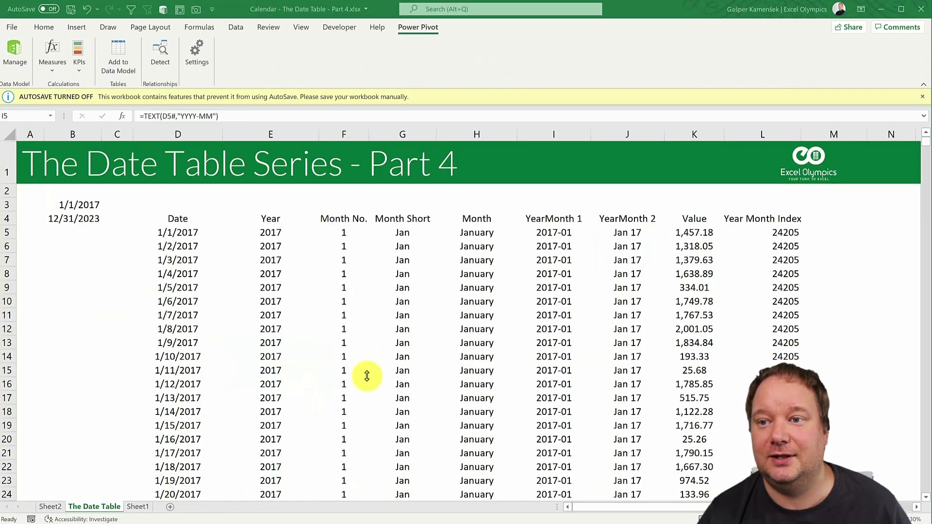
{"action": "left_click_drag", "start_coordinate": [796, 232], "coordinate": [794, 302]}
{"action": "left_click", "coordinate": [828, 207]}
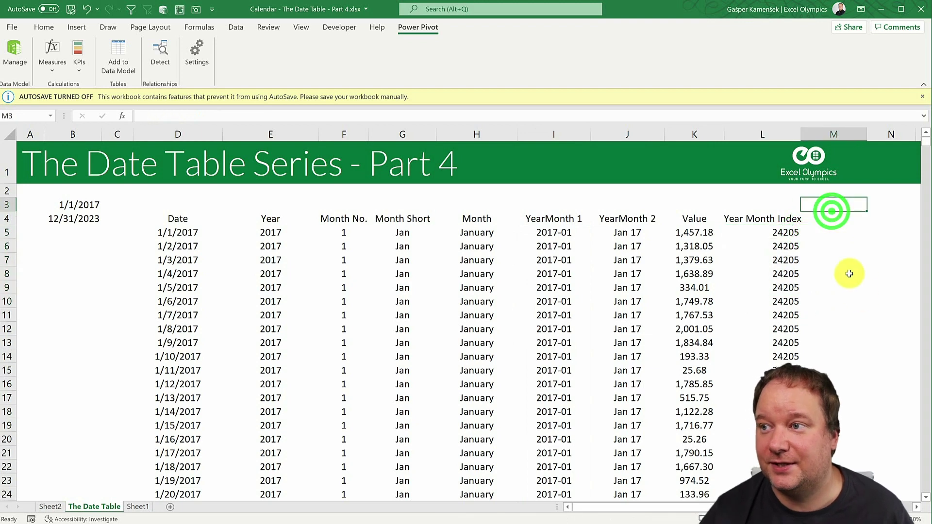
{"action": "left_click", "coordinate": [826, 219]}
{"action": "type", "text": "R"}
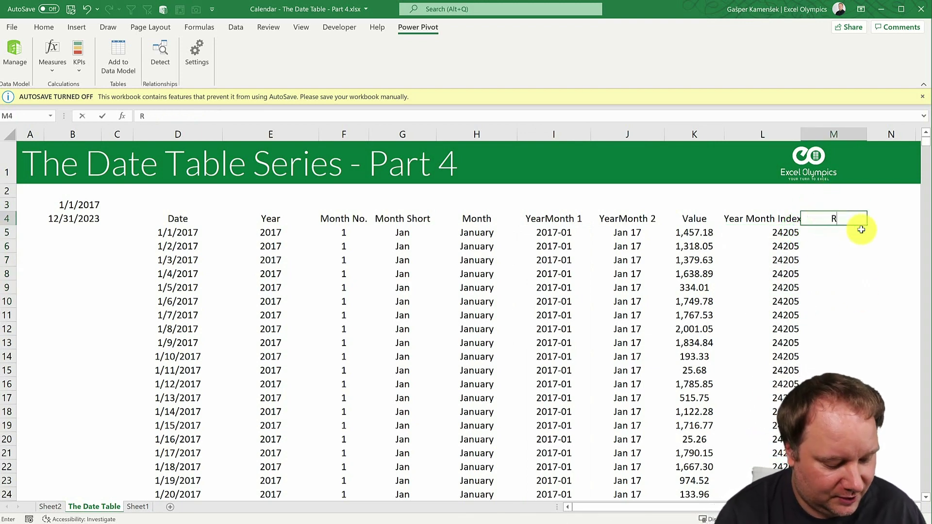
{"action": "type", "text": "olling 13"}
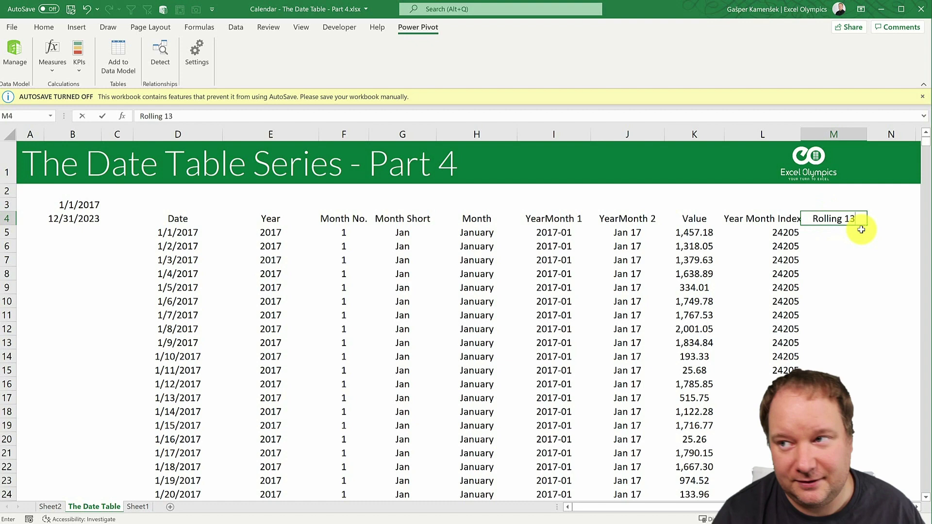
{"action": "key", "text": "Return"}
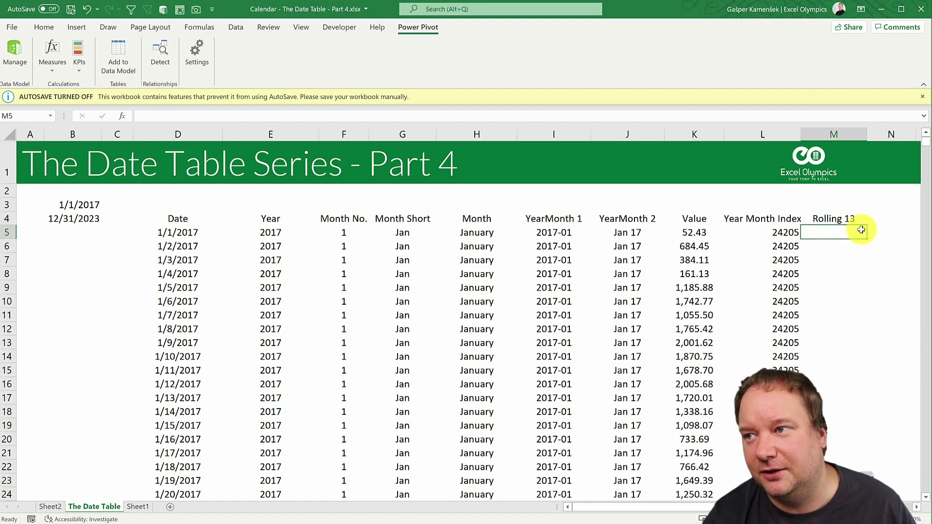
Autofit columns L and M to fit their headers
{"action": "double_click", "coordinate": [802, 138]}
{"action": "left_click", "coordinate": [850, 232]}
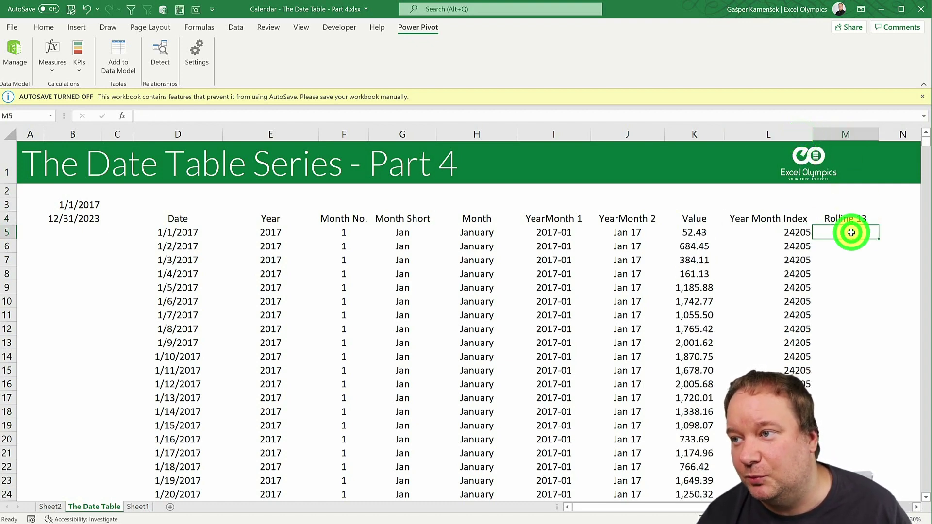
{"action": "double_click", "coordinate": [879, 134]}
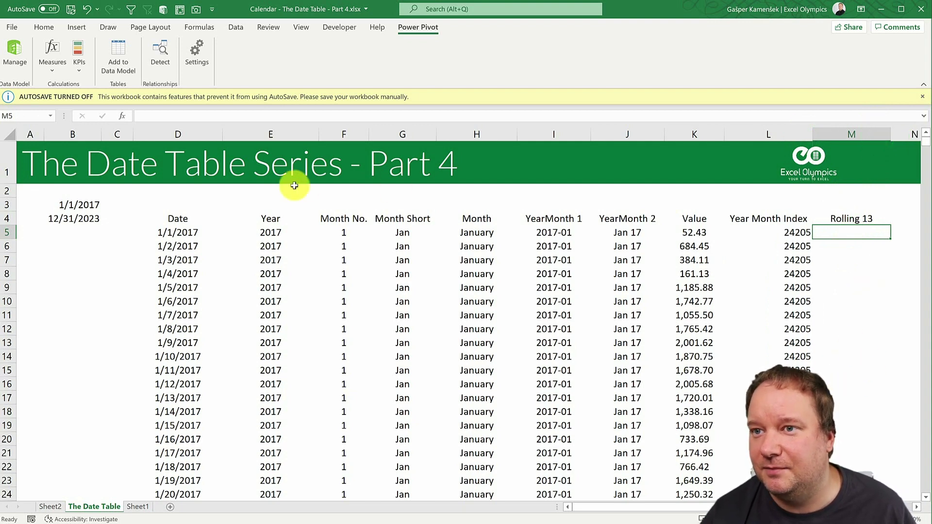
Begin the Rolling 13 formula as =IF(AND((YEAR(TODAY()*12+MONTH(TODAY()))- in the formula bar
{"action": "left_click", "coordinate": [145, 117]}
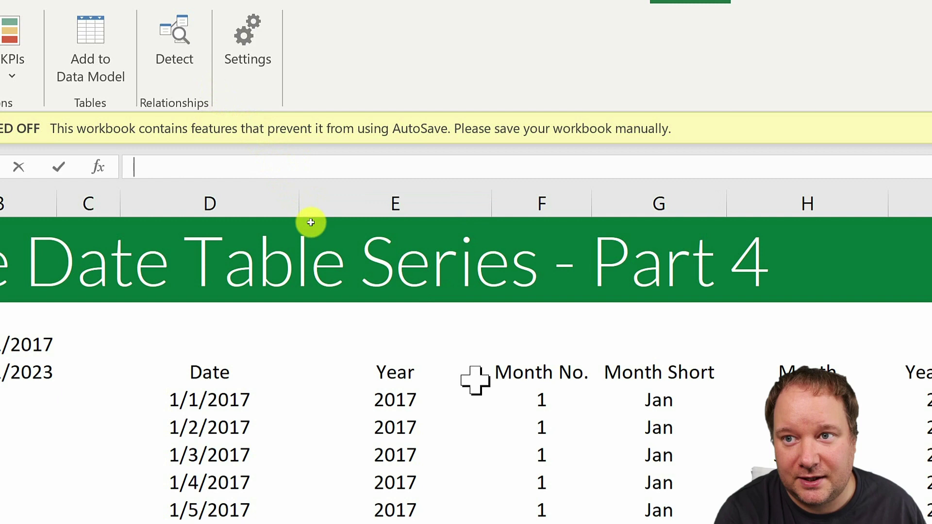
{"action": "type", "text": "=I"}
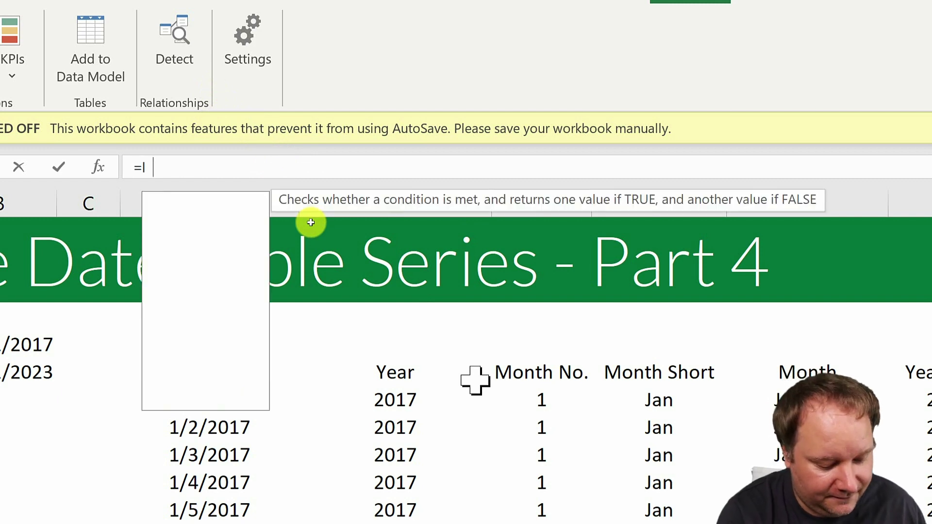
{"action": "type", "text": "F(AND("}
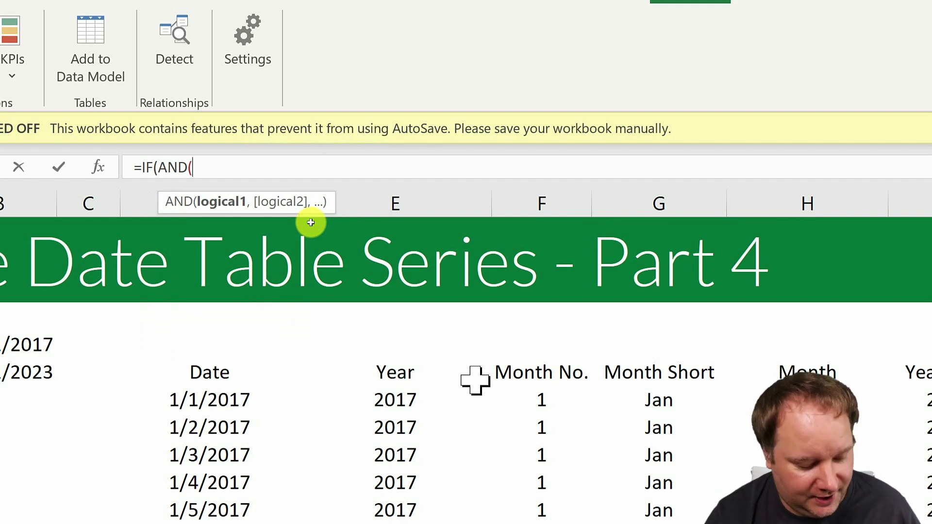
{"action": "type", "text": "YEAR(TODAY"}
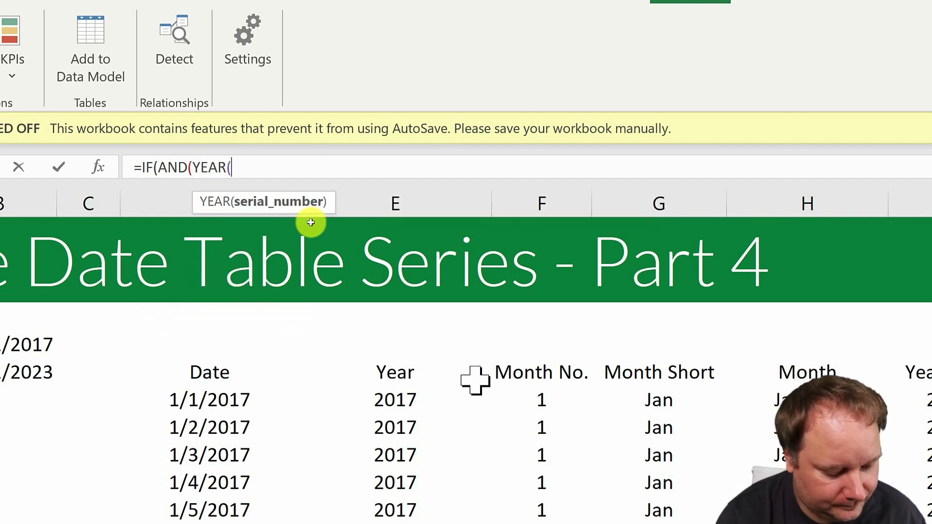
{"action": "type", "text": "()"}
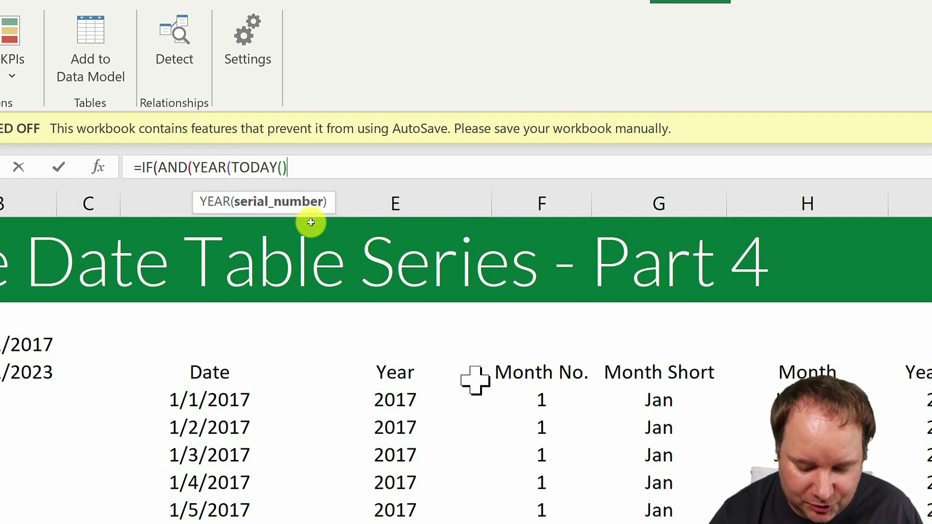
{"action": "type", "text": "*12"}
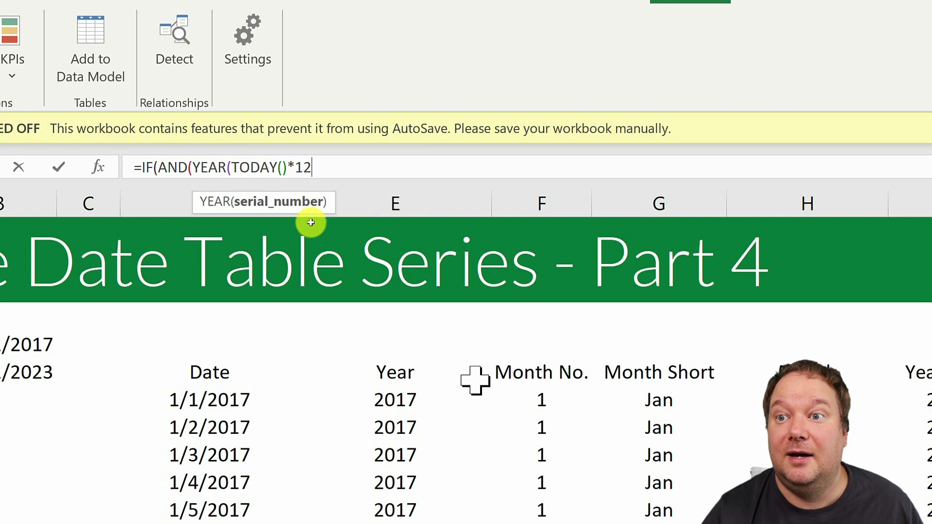
{"action": "type", "text": "+"}
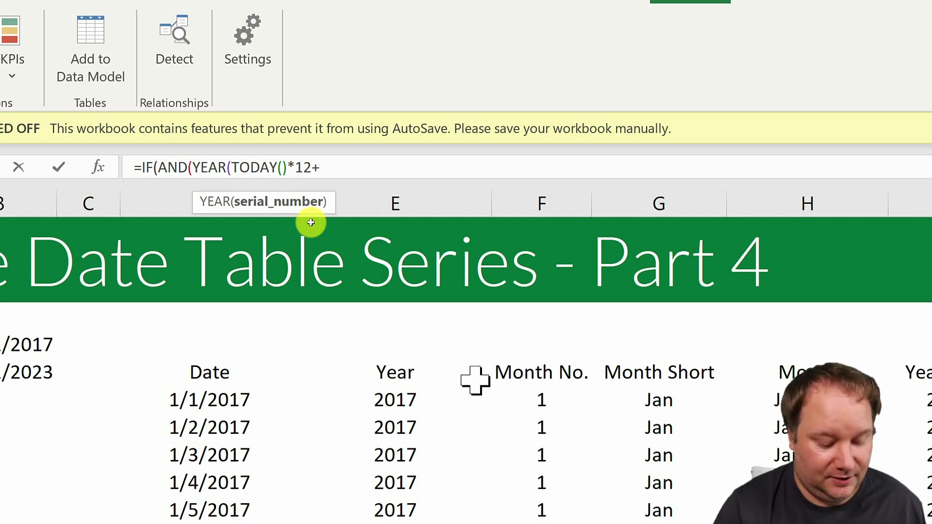
{"action": "type", "text": "MONTH("}
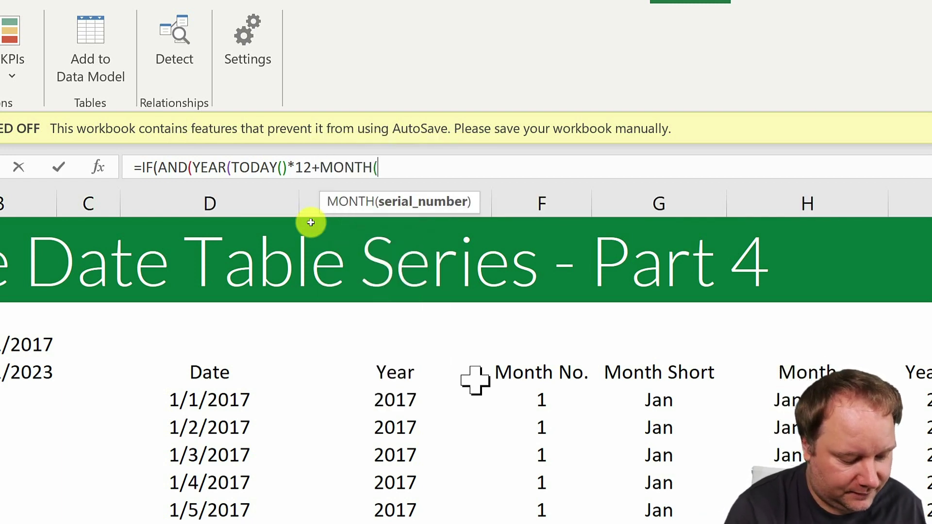
{"action": "type", "text": "TODAY()"}
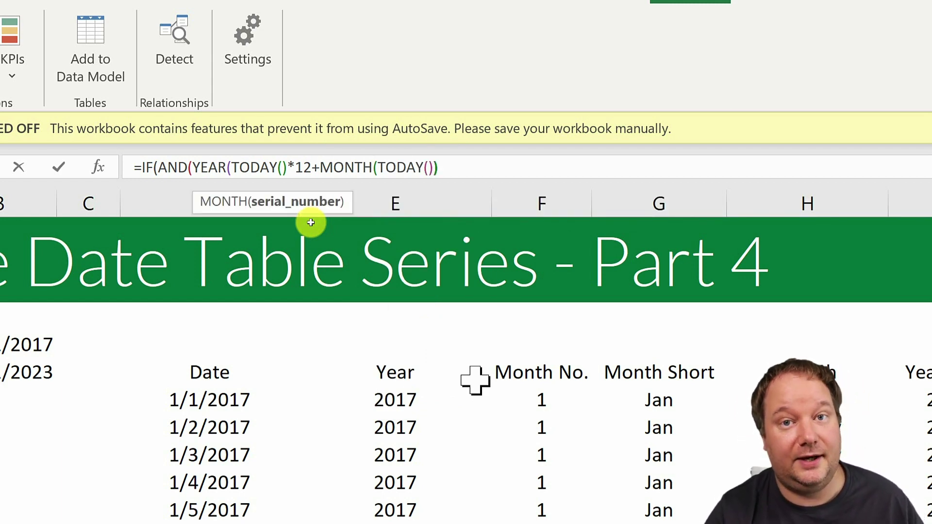
{"action": "type", "text": ")"}
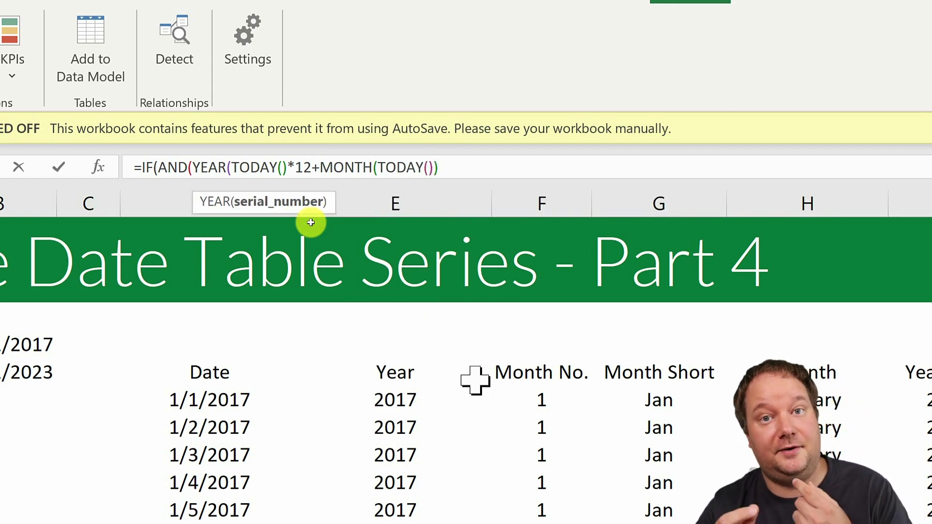
{"action": "left_click", "coordinate": [194, 170]}
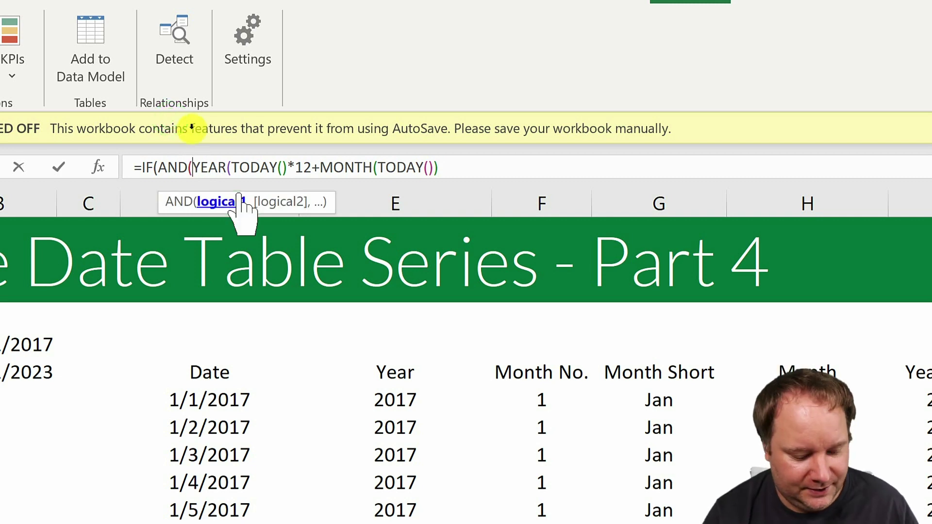
{"action": "type", "text": "("}
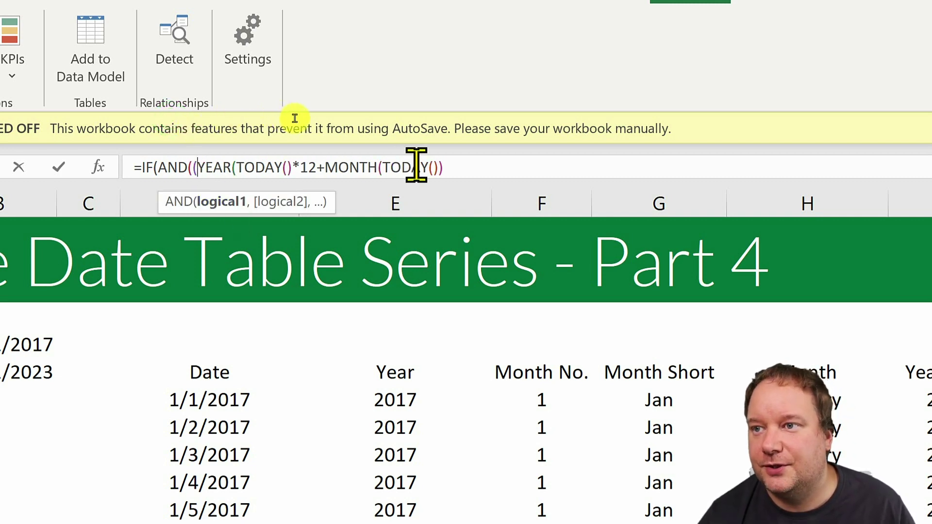
{"action": "left_click", "coordinate": [456, 170]}
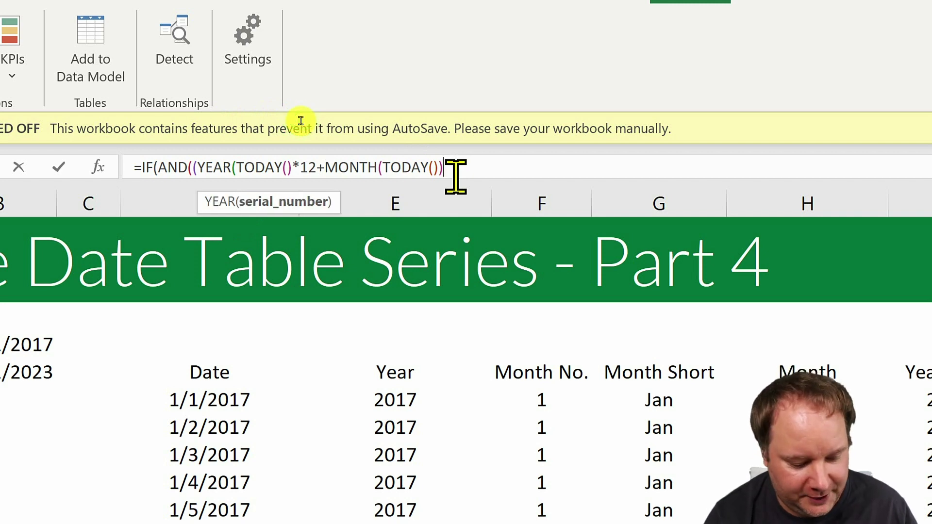
{"action": "type", "text": ")"}
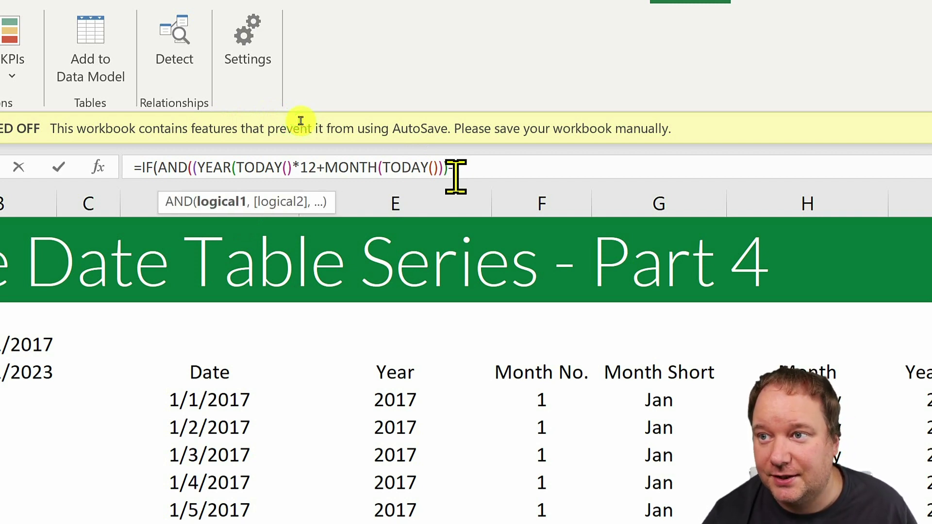
{"action": "type", "text": "-"}
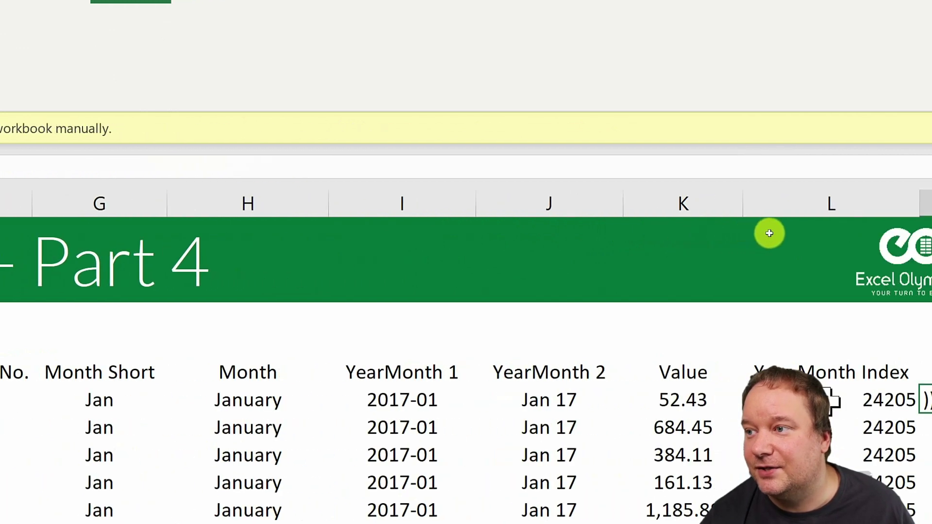
Complete the first test as ...-L5>=0 and copy that comparison
{"action": "left_click", "coordinate": [833, 400]}
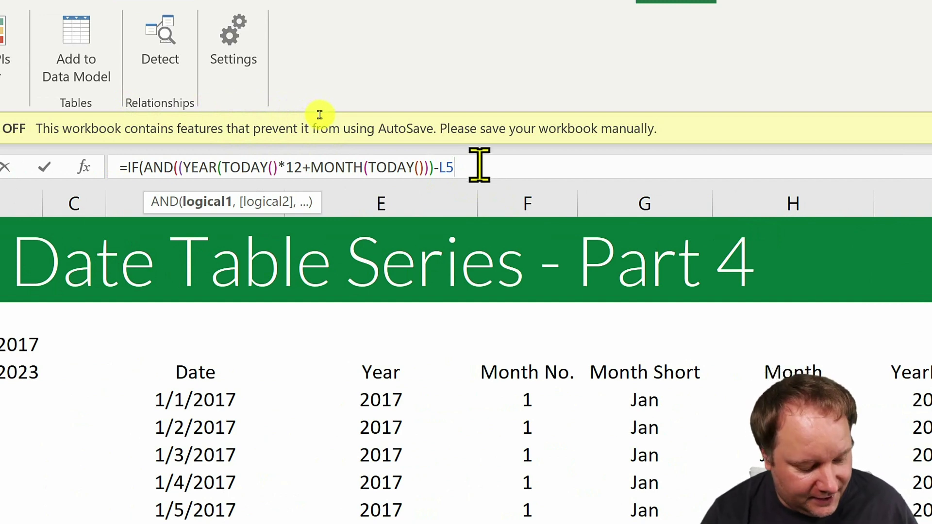
{"action": "type", "text": ">="}
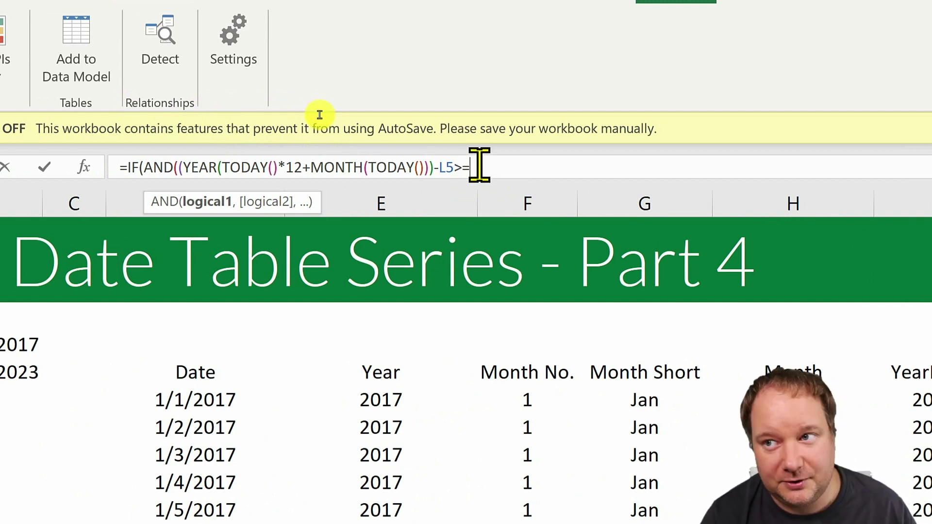
{"action": "type", "text": "0"}
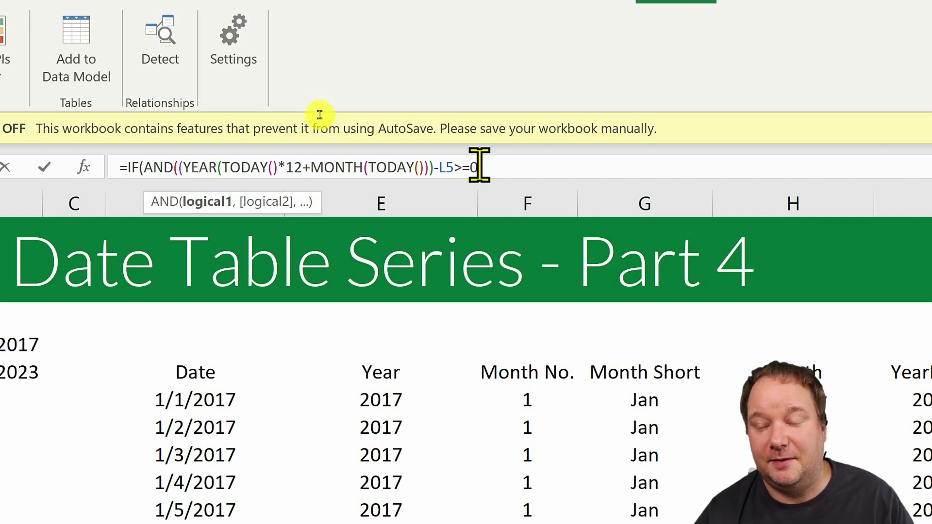
{"action": "left_click_drag", "start_coordinate": [479, 168], "coordinate": [181, 176]}
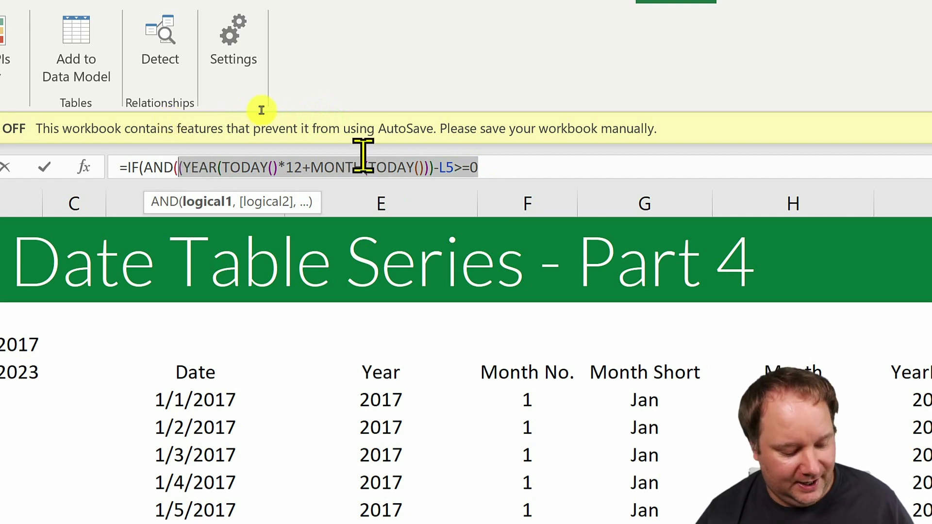
{"action": "key", "text": "ctrl+c"}
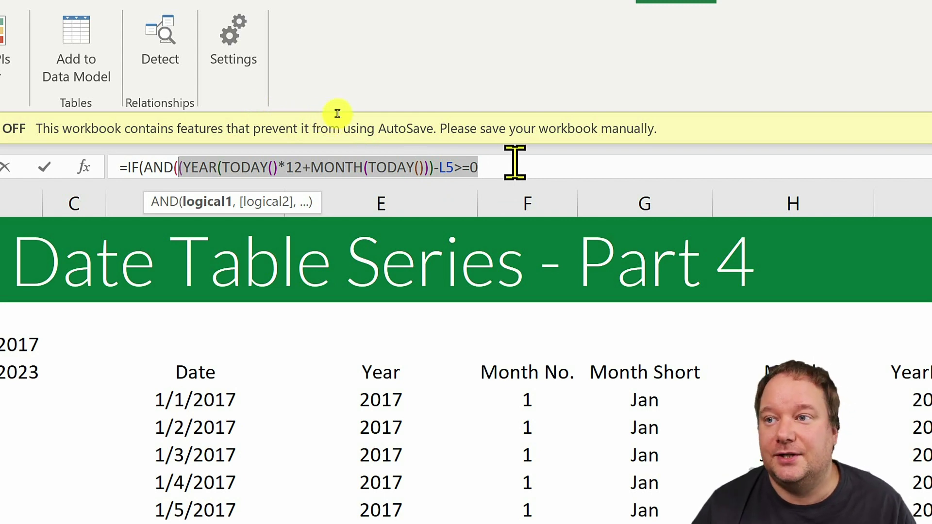
Paste a second copy changed to <13, close the IF with results 1 and 0, and enter it
{"action": "key", "text": "End"}
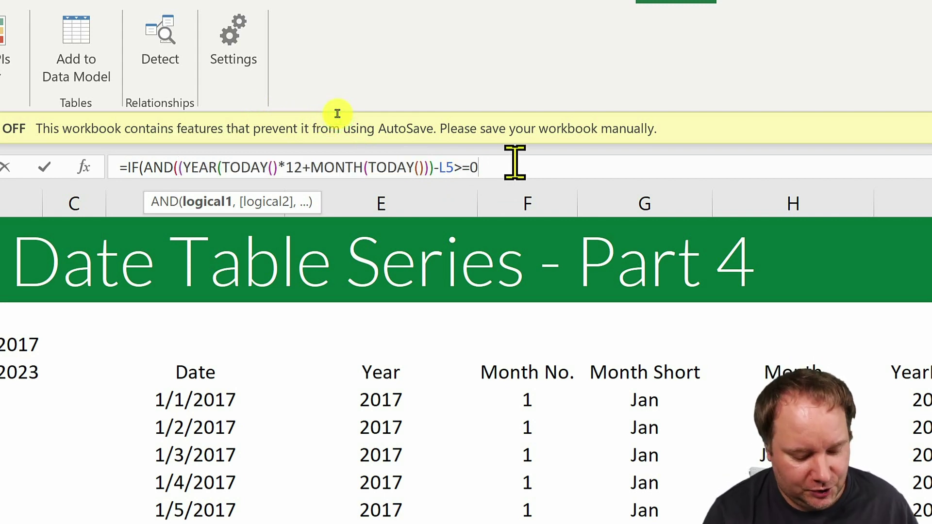
{"action": "type", "text": ","}
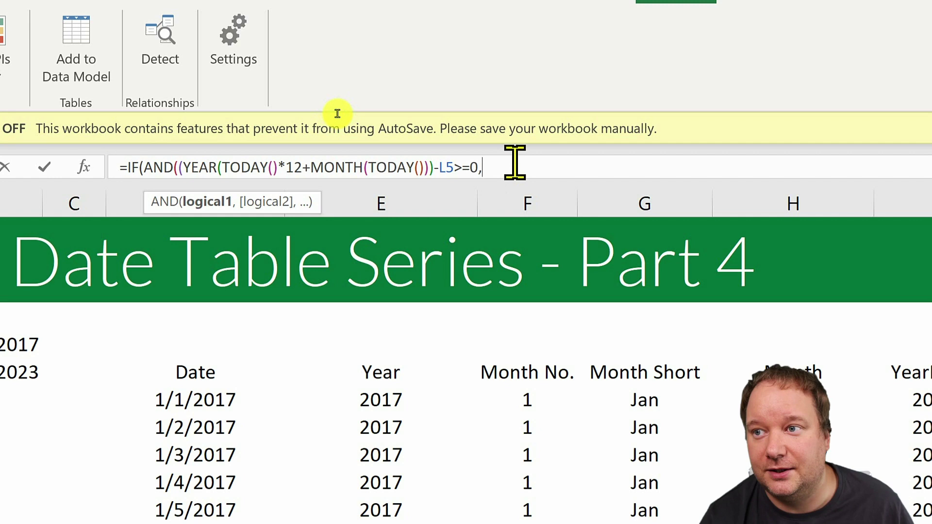
{"action": "key", "text": "ctrl+v"}
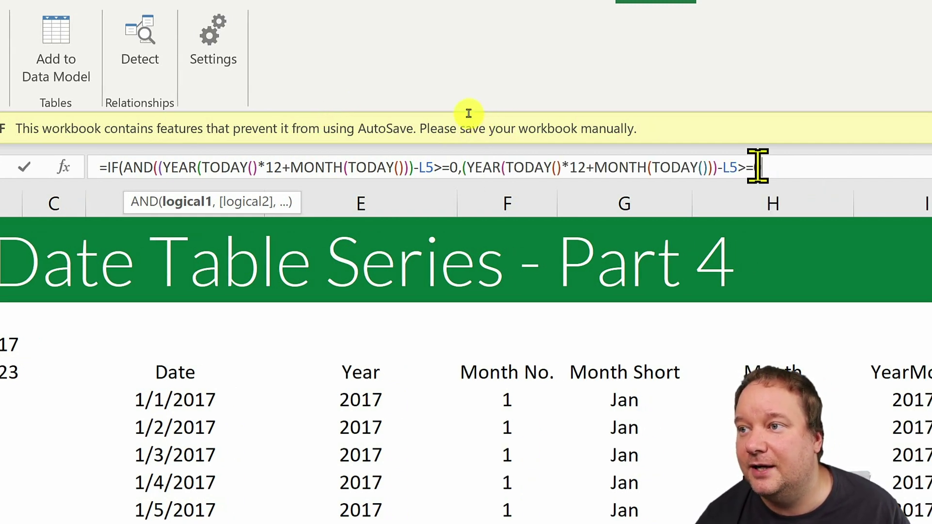
{"action": "key", "text": "BackSpace"}
{"action": "key", "text": "BackSpace"}
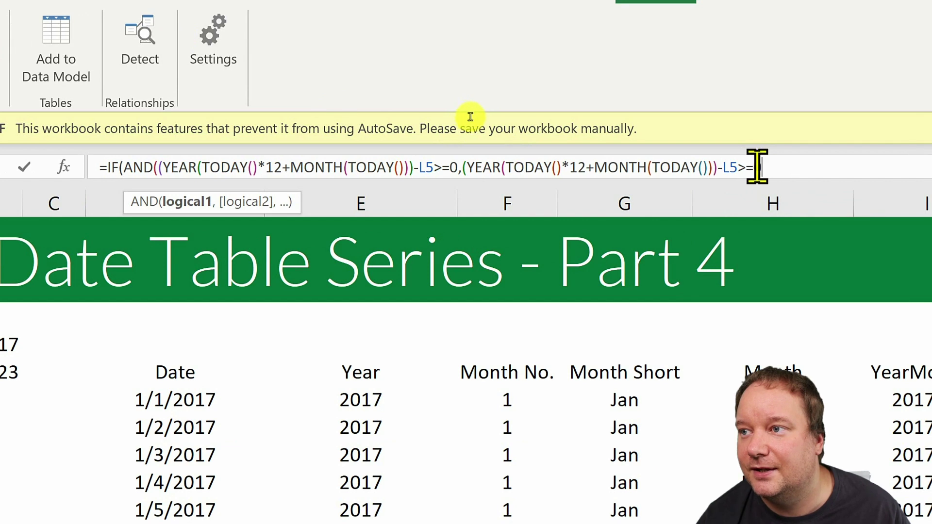
{"action": "key", "text": "BackSpace"}
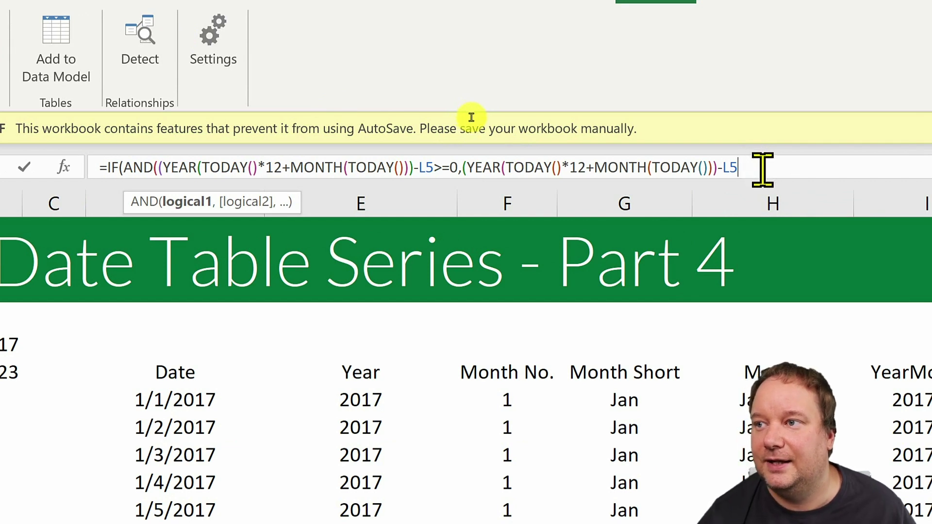
{"action": "type", "text": "<13"}
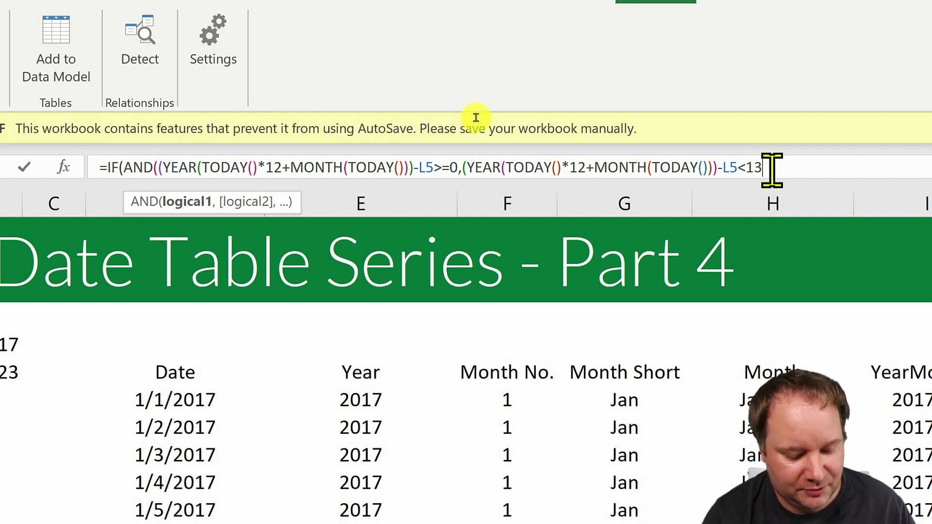
{"action": "type", "text": ")"}
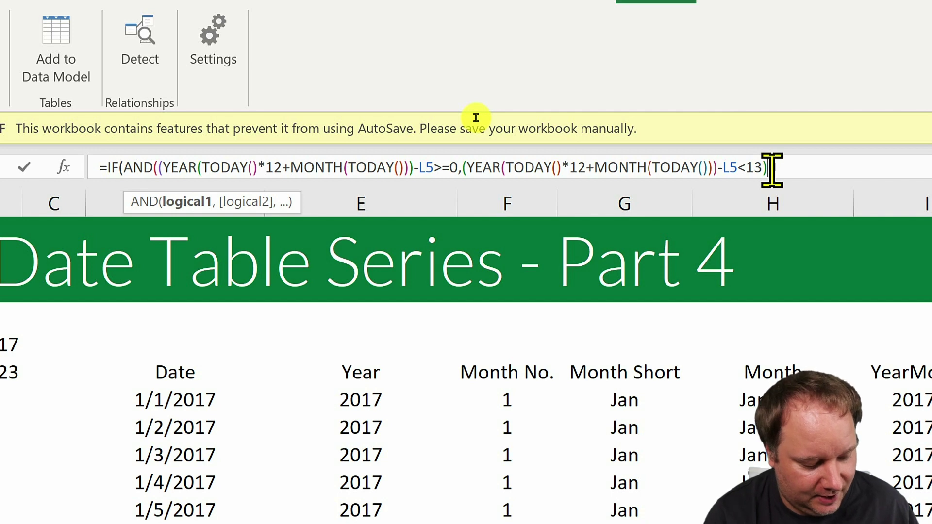
{"action": "type", "text": ",1,0"}
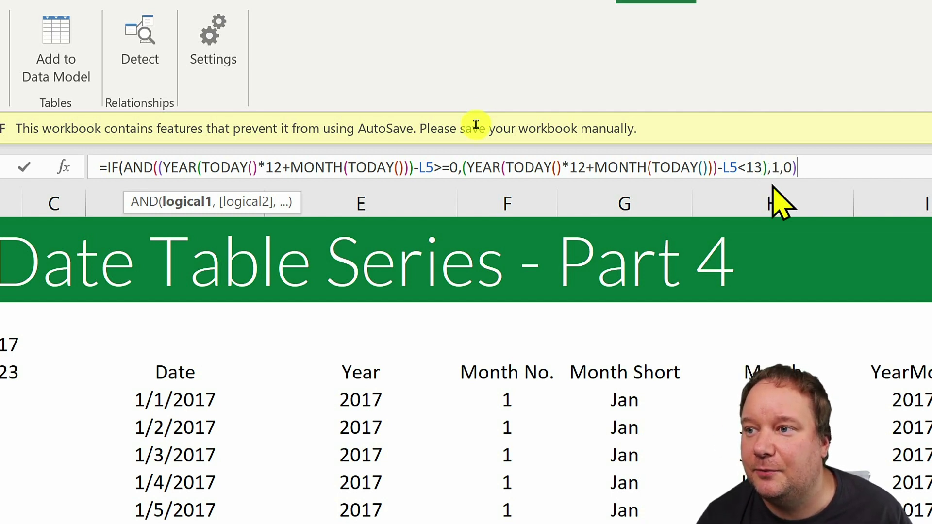
{"action": "key", "text": "Return"}
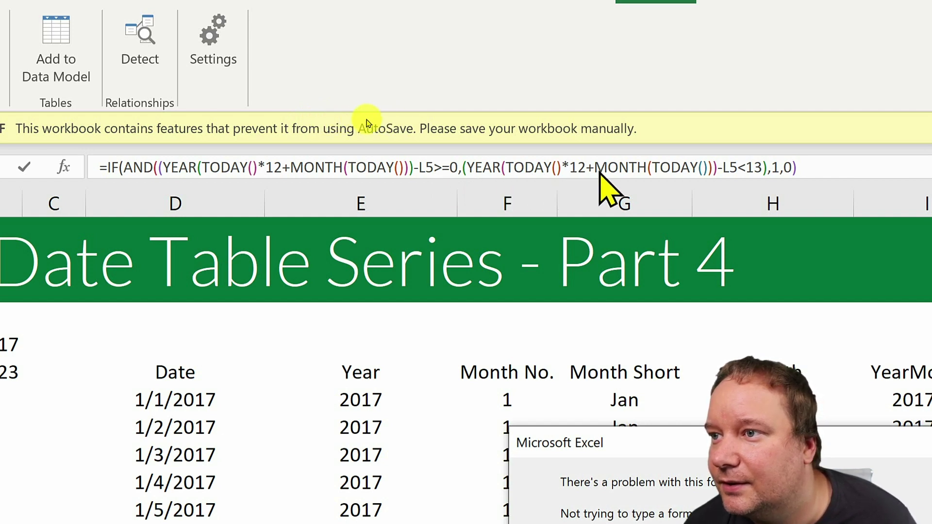
Add the missing bracket after each YEAR(TODAY() and enter the Rolling 13 formula, returning 0
{"action": "left_click", "coordinate": [221, 118]}
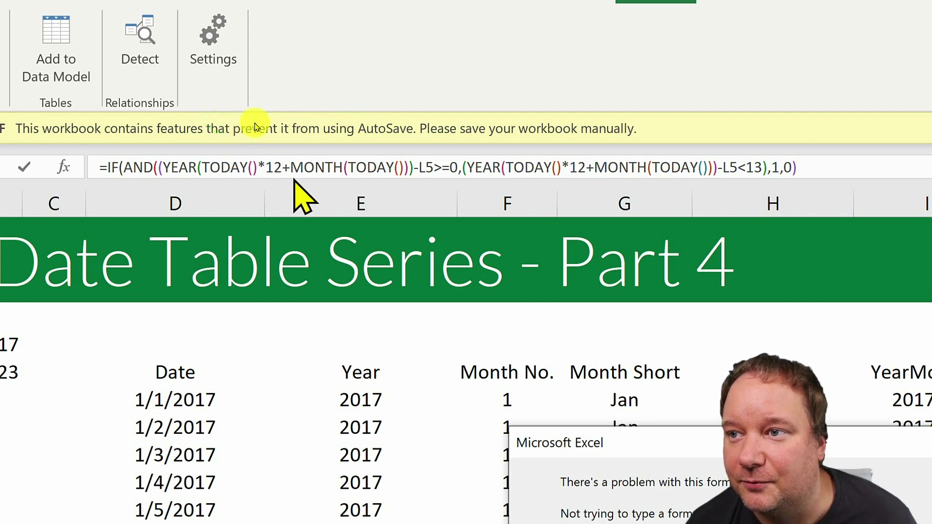
{"action": "key", "text": "Return"}
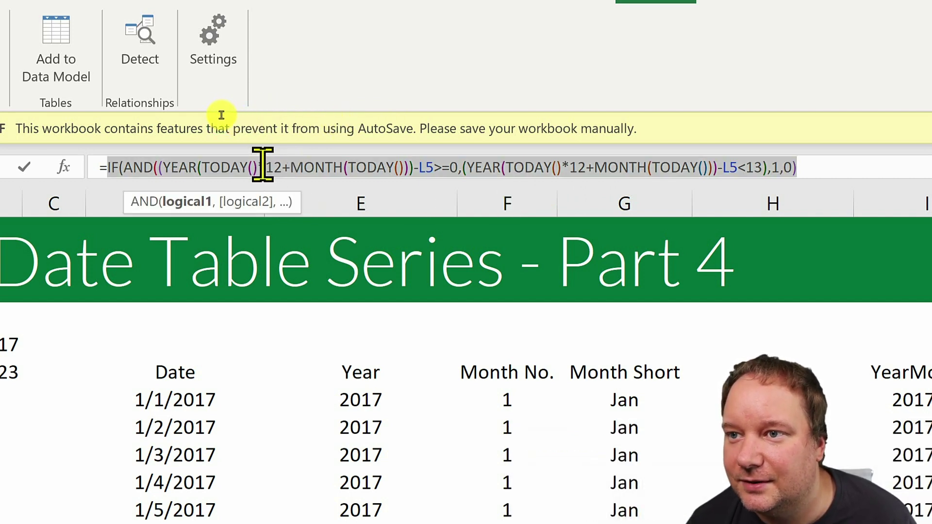
{"action": "left_click", "coordinate": [221, 114]}
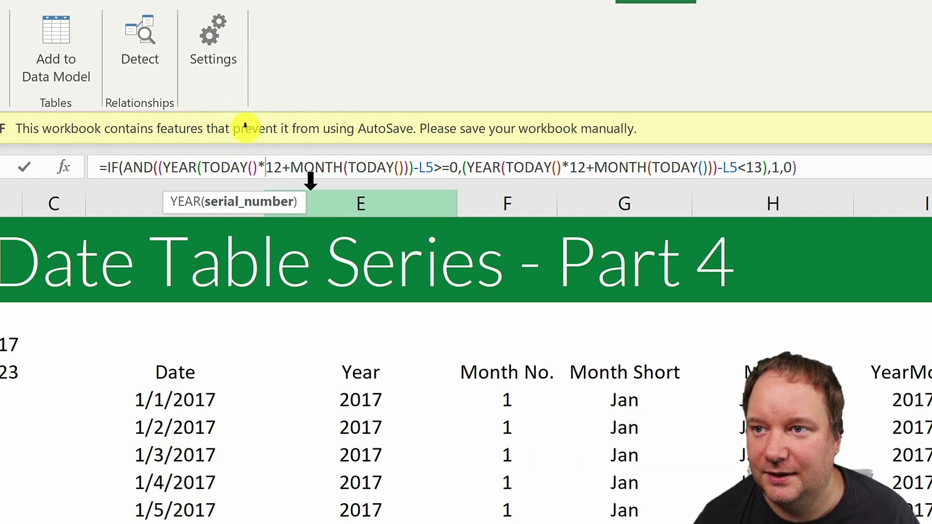
{"action": "type", "text": ")"}
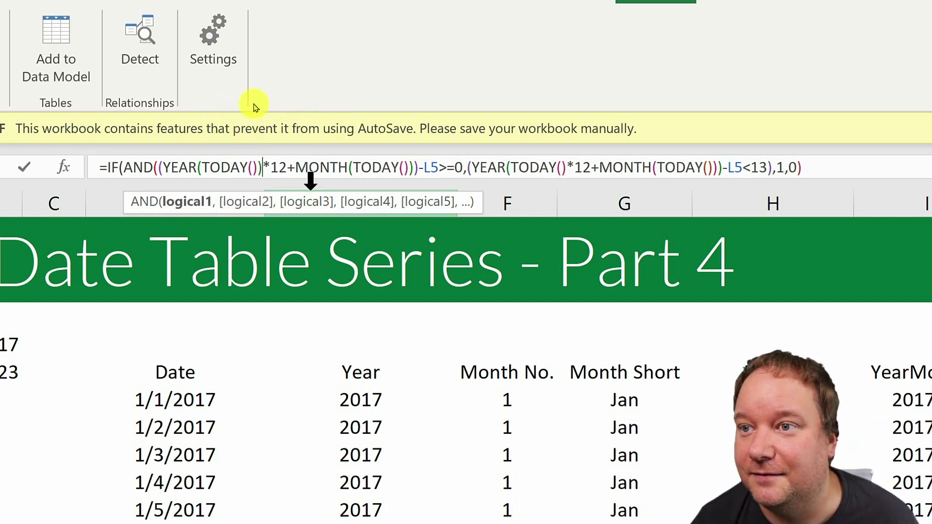
{"action": "left_click", "coordinate": [567, 167]}
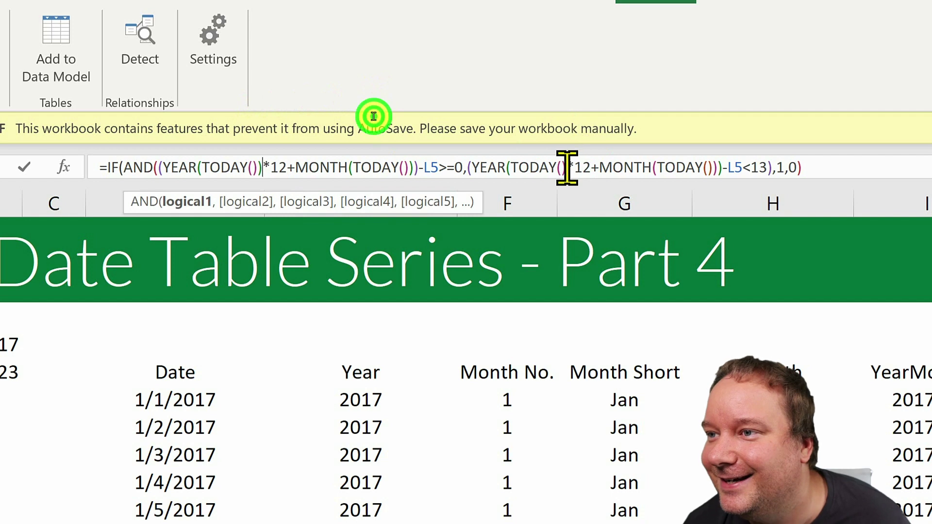
{"action": "type", "text": ")"}
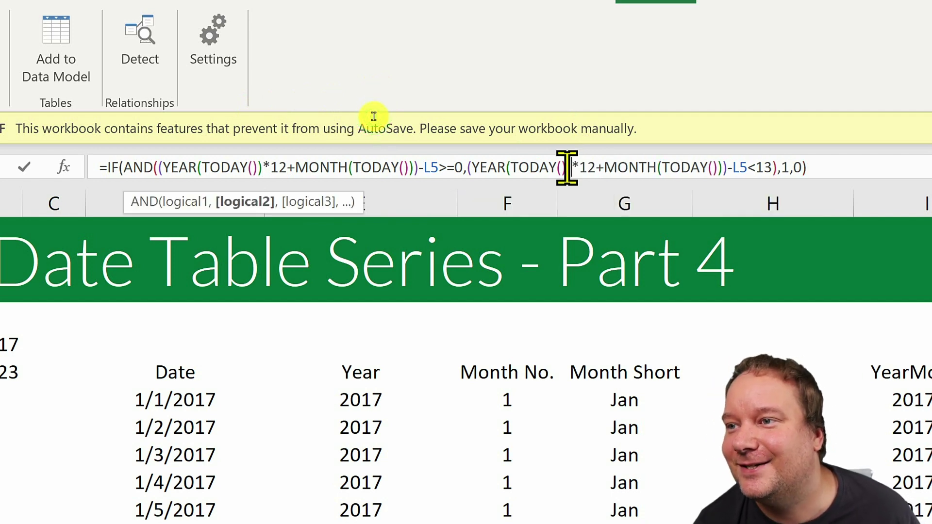
{"action": "left_click", "coordinate": [824, 171]}
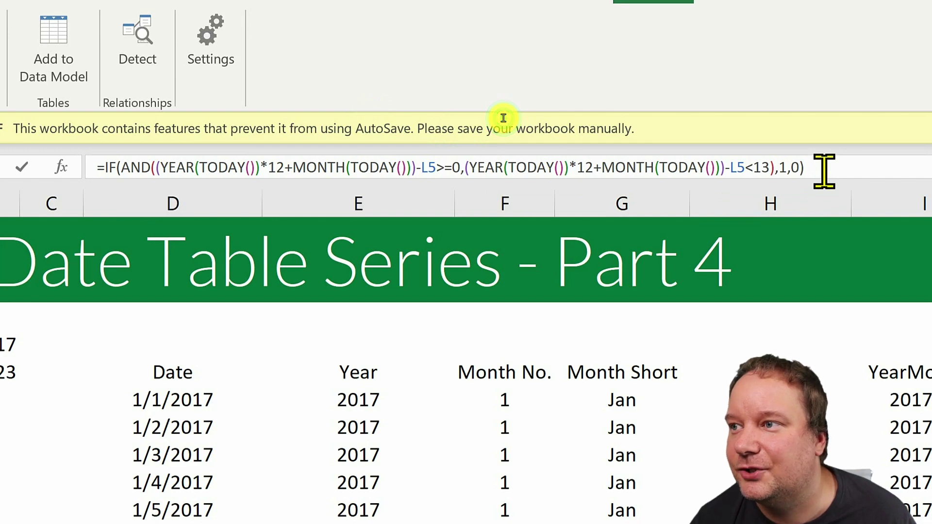
{"action": "key", "text": "Return"}
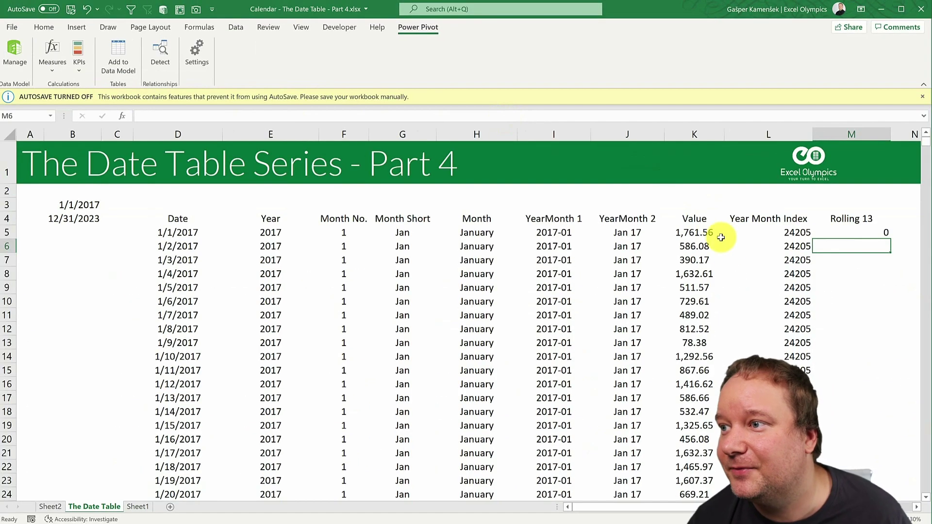
Fill the Rolling 13 formula down column M to row 2560, then select the whole table from D4
{"action": "left_click", "coordinate": [867, 232]}
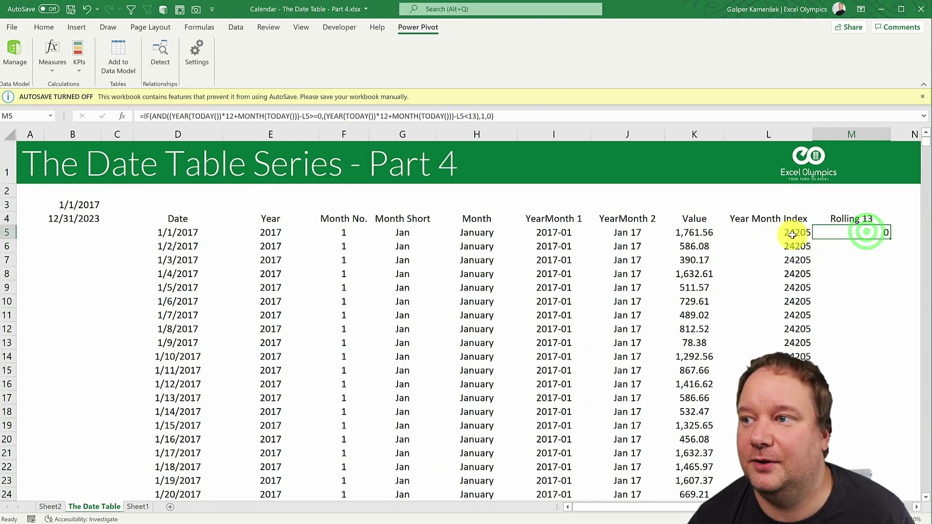
{"action": "double_click", "coordinate": [890, 237]}
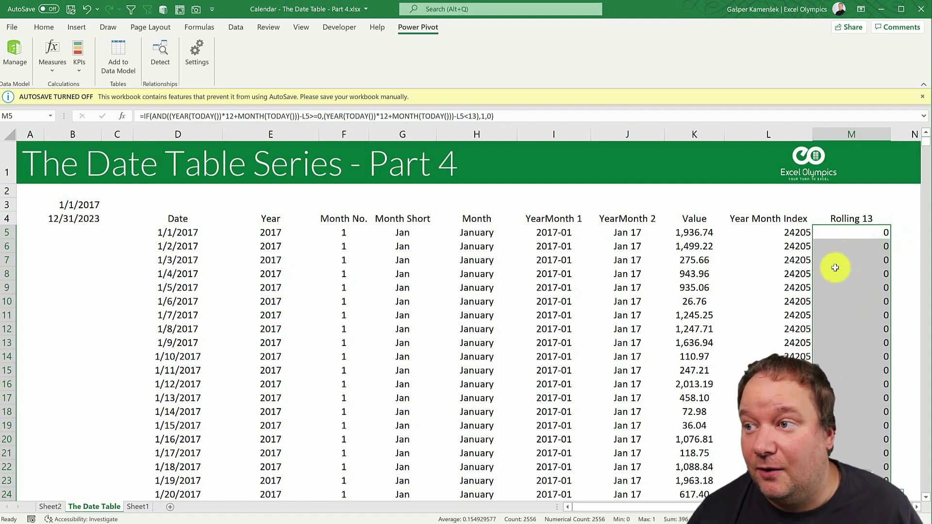
{"action": "left_click", "coordinate": [171, 220]}
{"action": "key", "text": "ctrl+shift+Down"}
{"action": "key", "text": "ctrl+shift+Right"}
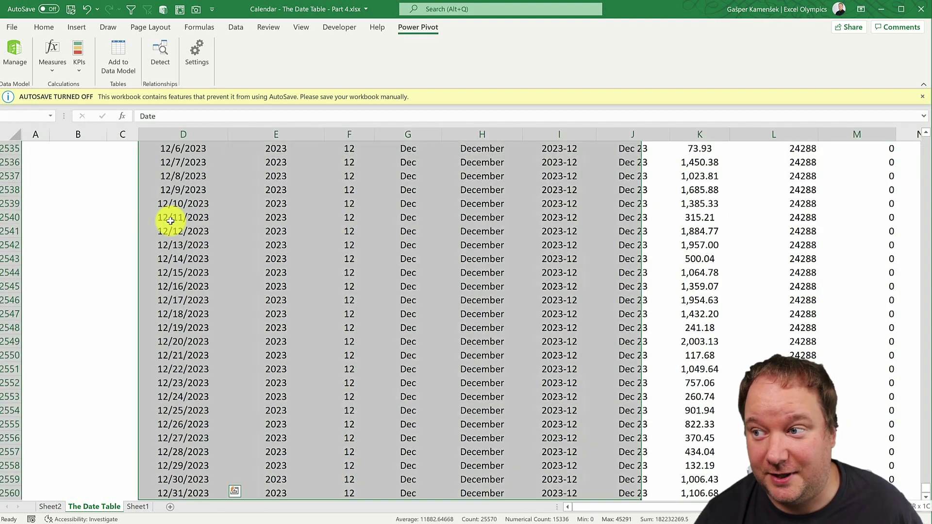
{"action": "key", "text": "ctrl+BackSpace"}
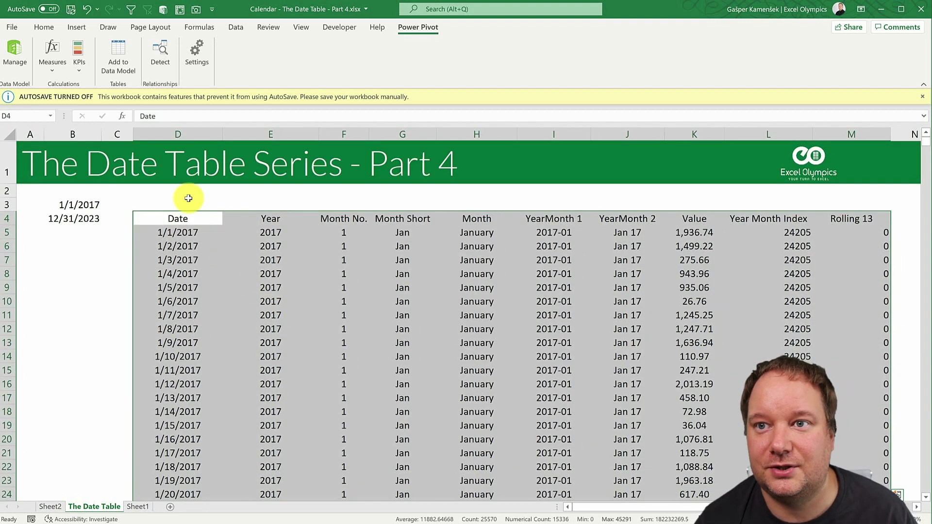
Insert a Data Model PivotTable on a new sheet summing Value by YearMonth 2
{"action": "left_click", "coordinate": [71, 28]}
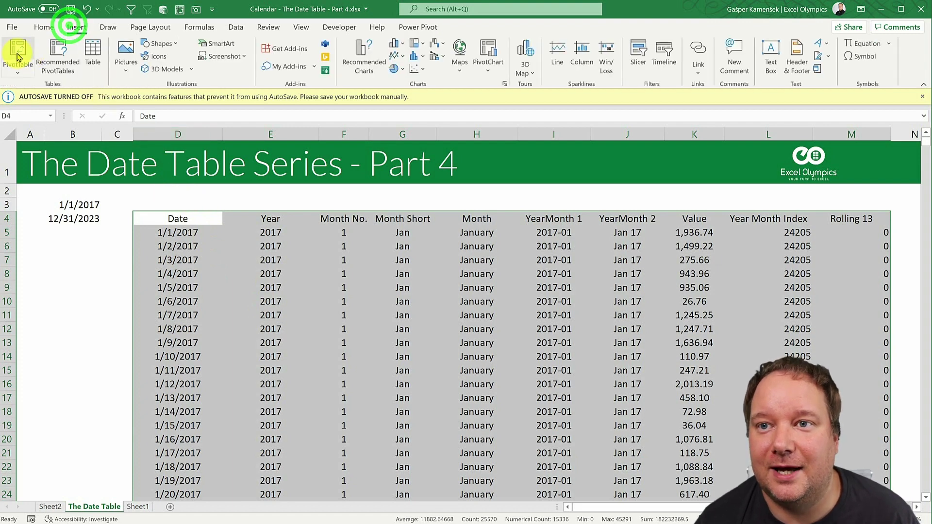
{"action": "left_click", "coordinate": [17, 49]}
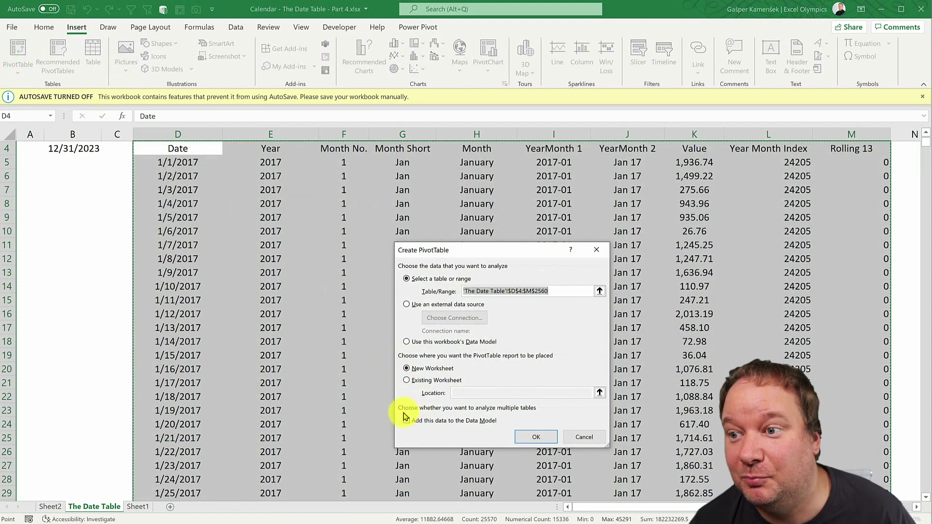
{"action": "left_click", "coordinate": [407, 420]}
{"action": "left_click", "coordinate": [536, 440]}
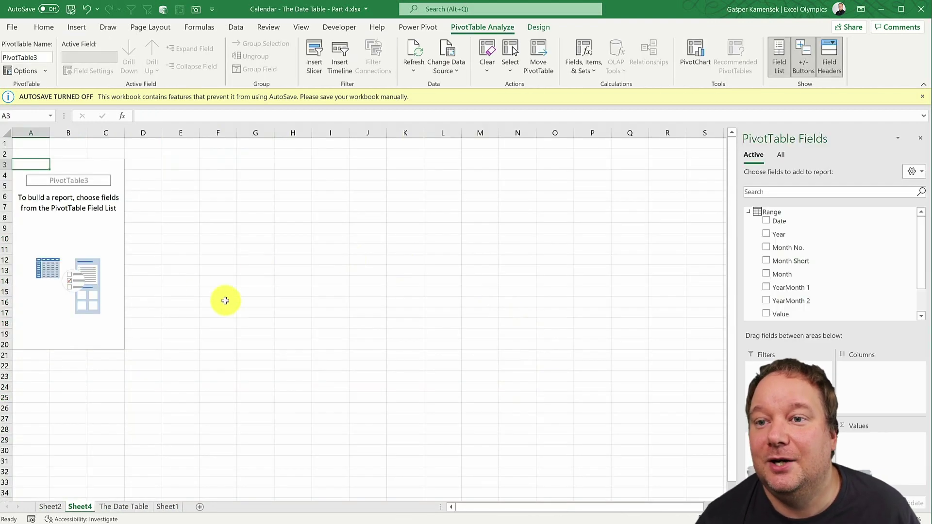
{"action": "left_click", "coordinate": [807, 301]}
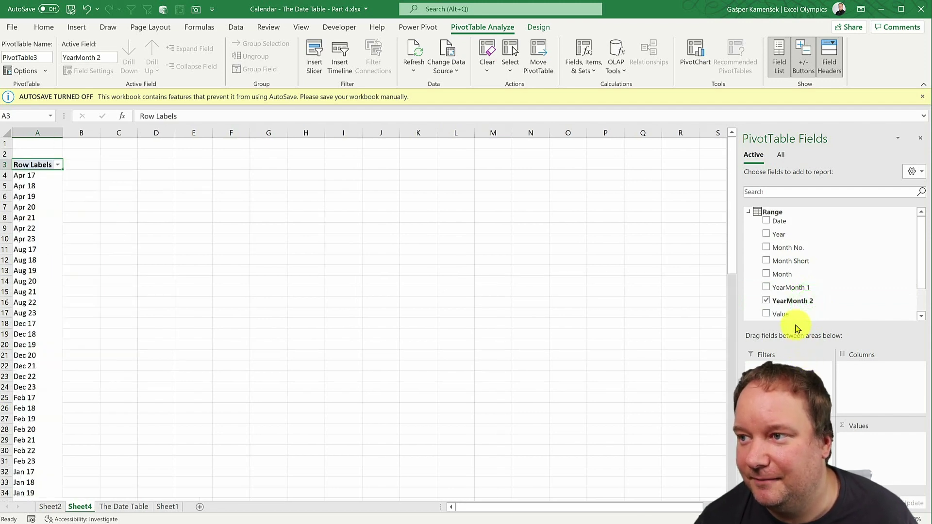
{"action": "left_click_drag", "start_coordinate": [795, 317], "coordinate": [859, 424]}
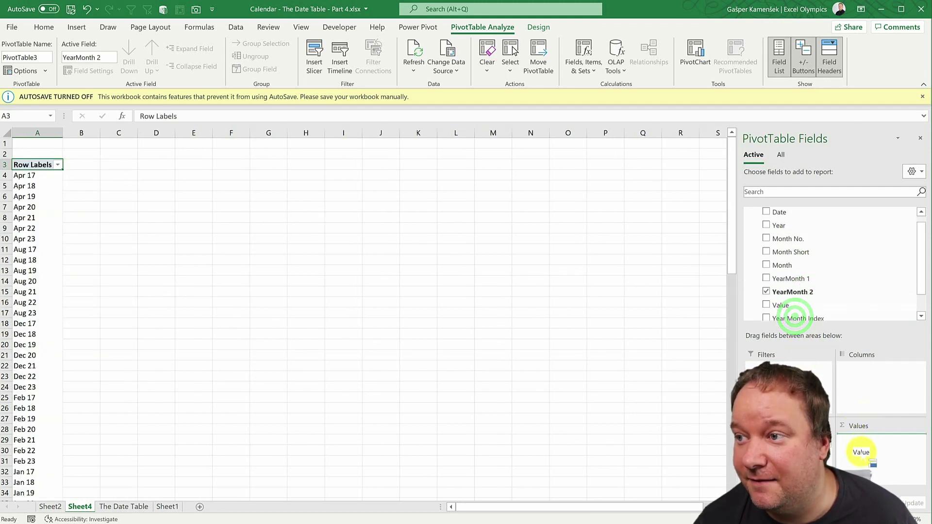
{"action": "left_click", "coordinate": [95, 267]}
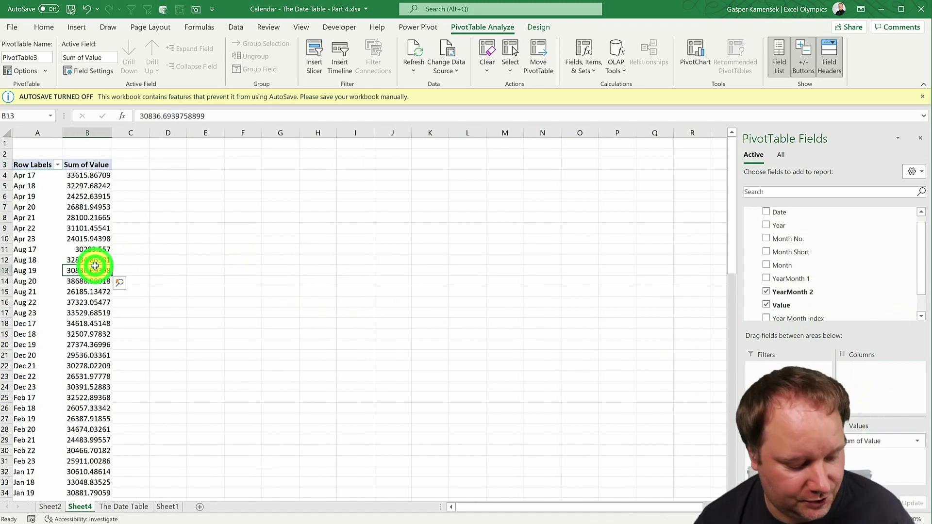
Insert a PivotChart of the pivot with Alt+F1, enlarge it and move it beside the pivot
{"action": "key", "text": "alt+F1"}
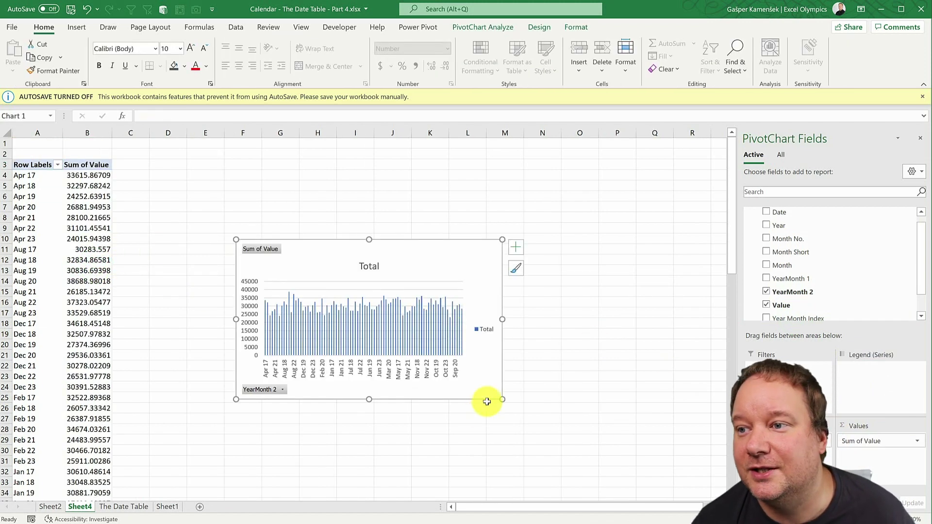
{"action": "left_click_drag", "start_coordinate": [500, 399], "coordinate": [661, 483]}
{"action": "left_click_drag", "start_coordinate": [582, 253], "coordinate": [525, 248]}
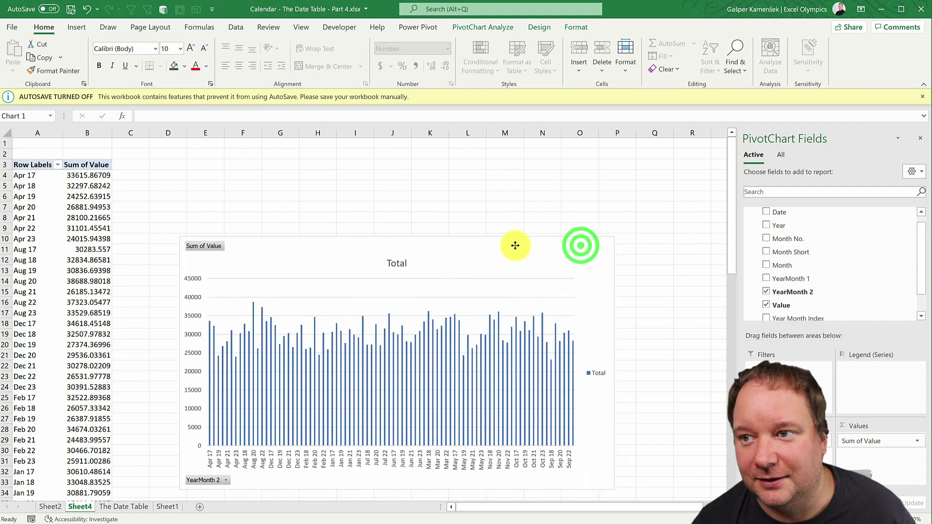
Remove the chart's Total title and legend, and widen the plot area to fill the chart
{"action": "left_click", "coordinate": [408, 256]}
{"action": "left_click", "coordinate": [404, 262]}
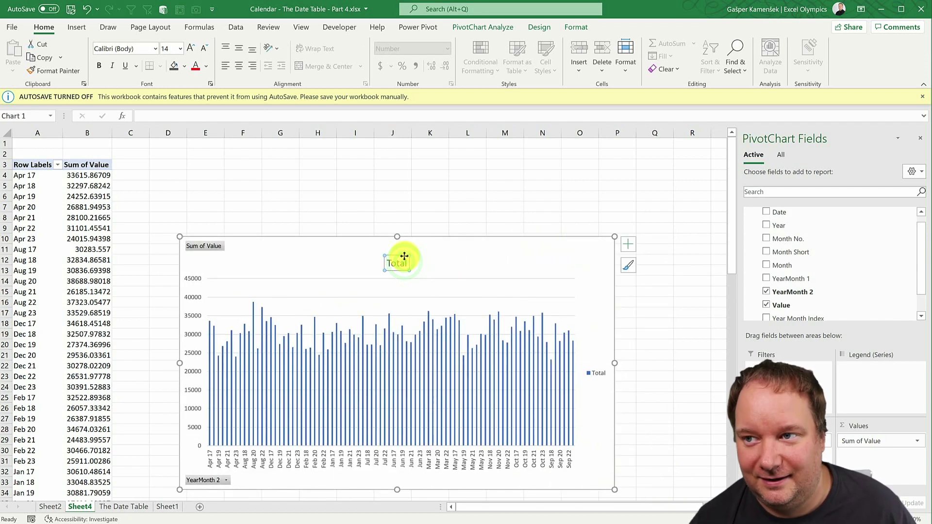
{"action": "key", "text": "Delete"}
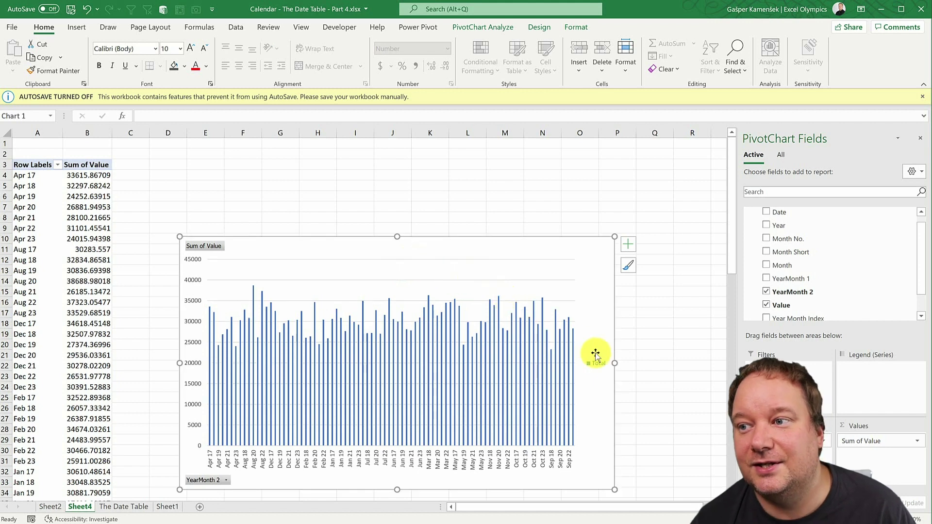
{"action": "left_click", "coordinate": [595, 361]}
{"action": "left_click_drag", "start_coordinate": [595, 358], "coordinate": [596, 358]}
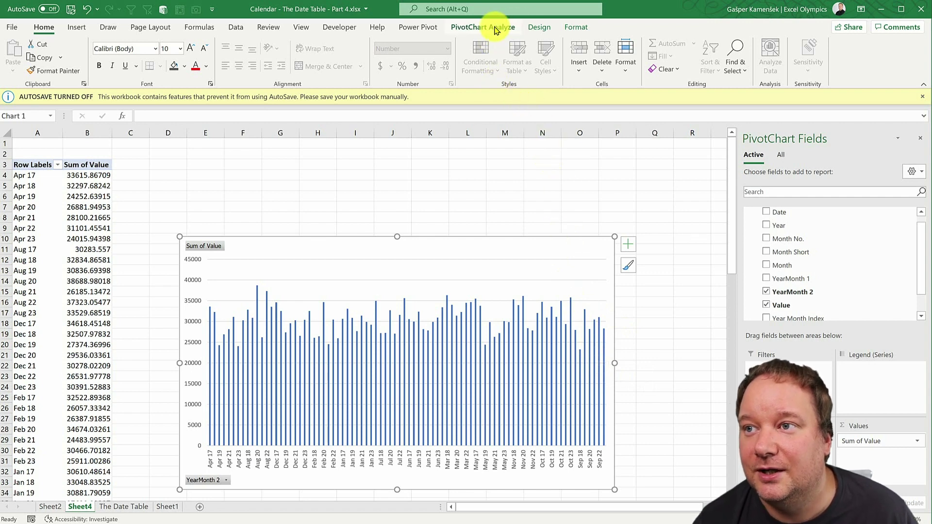
In the Power Pivot data model, sort YearMonth 2 by Year Month Index, then return to the workbook
{"action": "left_click", "coordinate": [435, 28]}
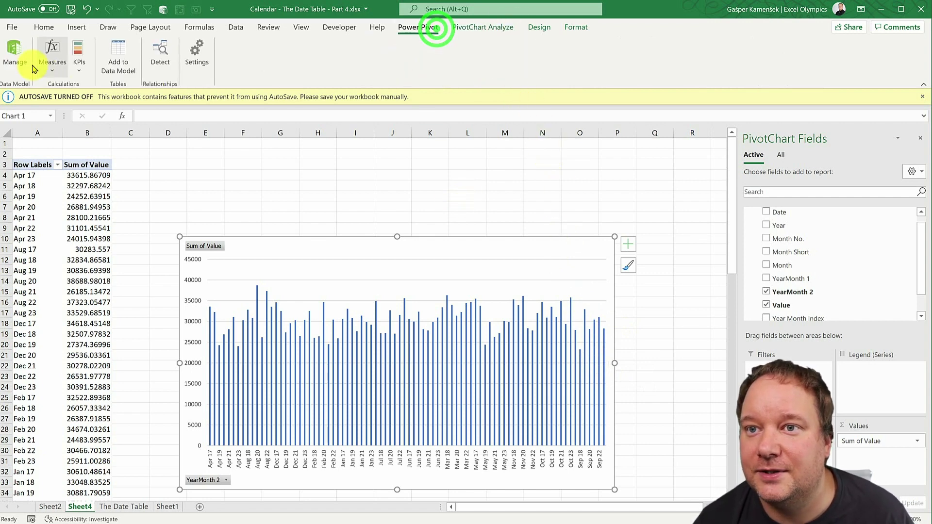
{"action": "left_click", "coordinate": [19, 54]}
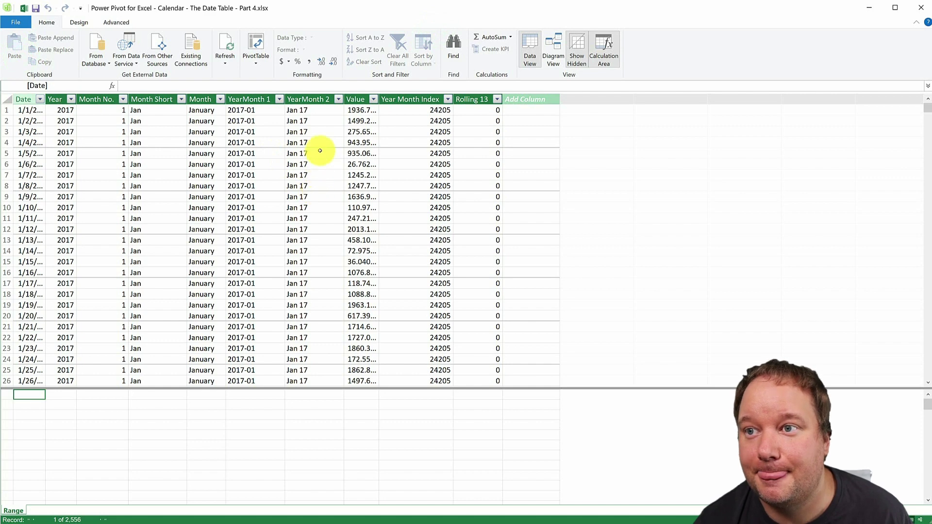
{"action": "left_click", "coordinate": [315, 99]}
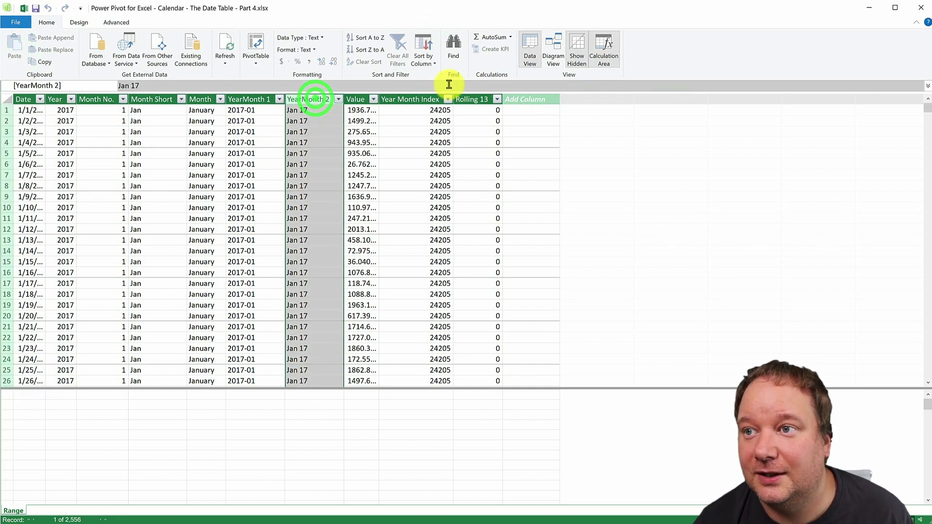
{"action": "left_click", "coordinate": [430, 62]}
{"action": "left_click", "coordinate": [409, 73]}
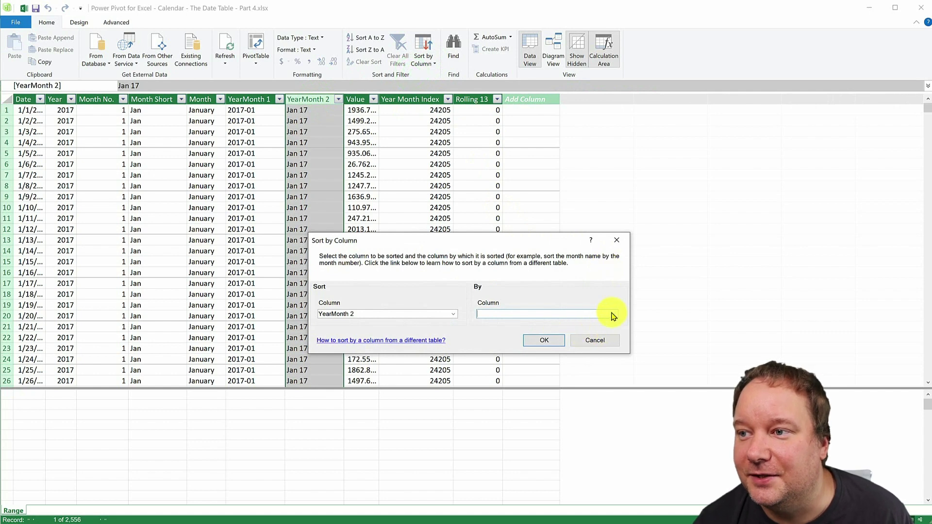
{"action": "left_click", "coordinate": [613, 314]}
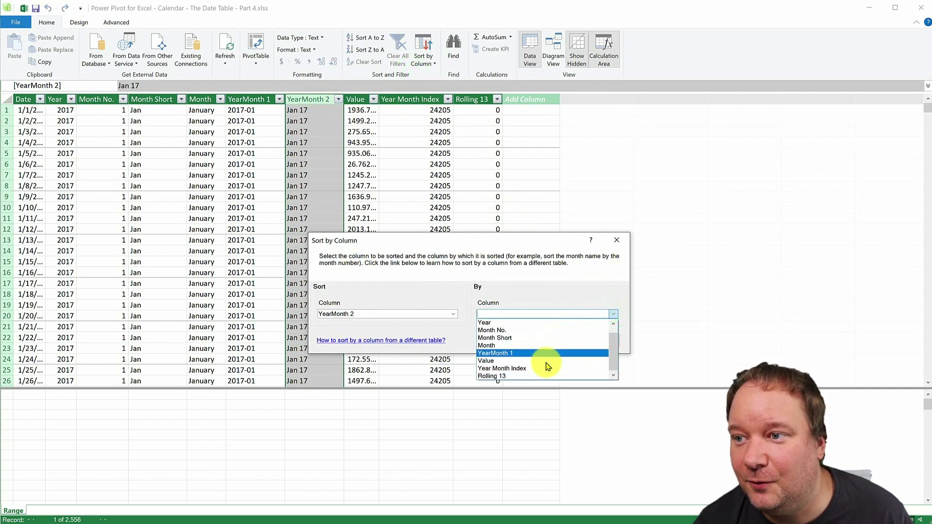
{"action": "left_click", "coordinate": [544, 368]}
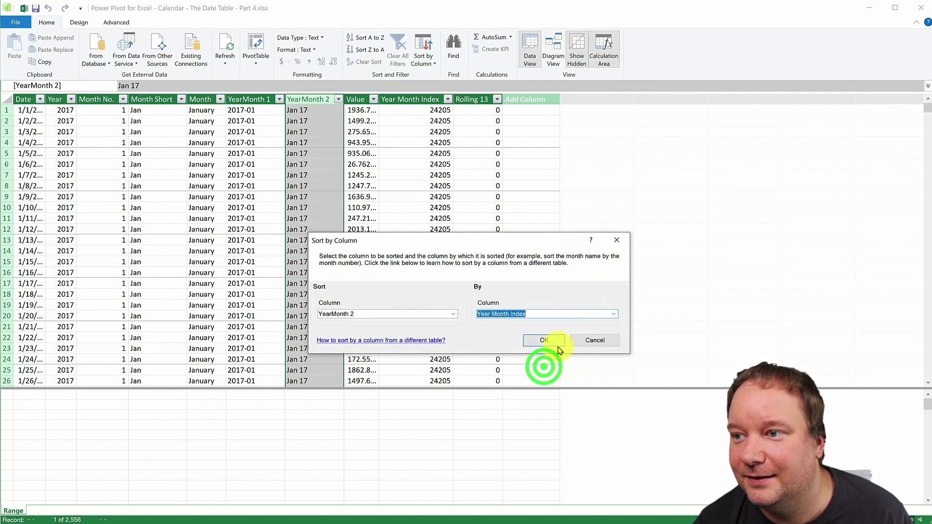
{"action": "left_click", "coordinate": [553, 342]}
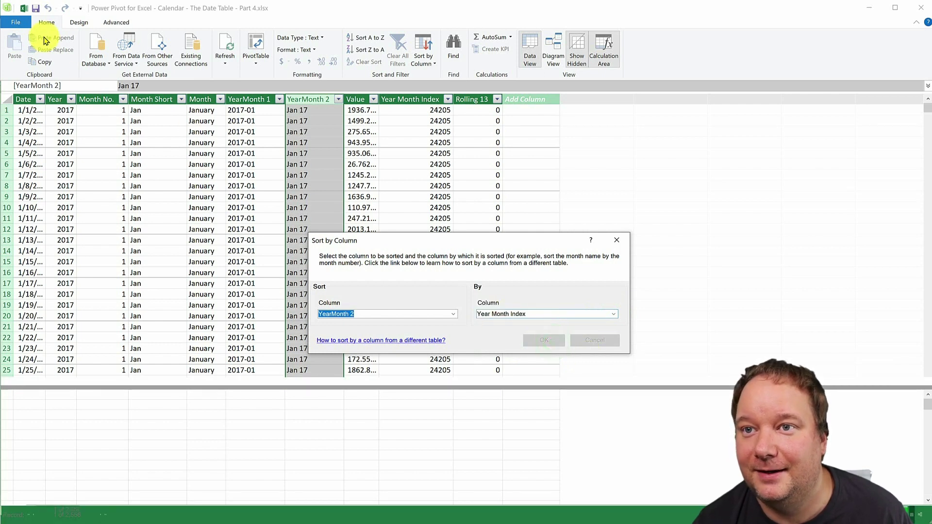
{"action": "left_click", "coordinate": [24, 9]}
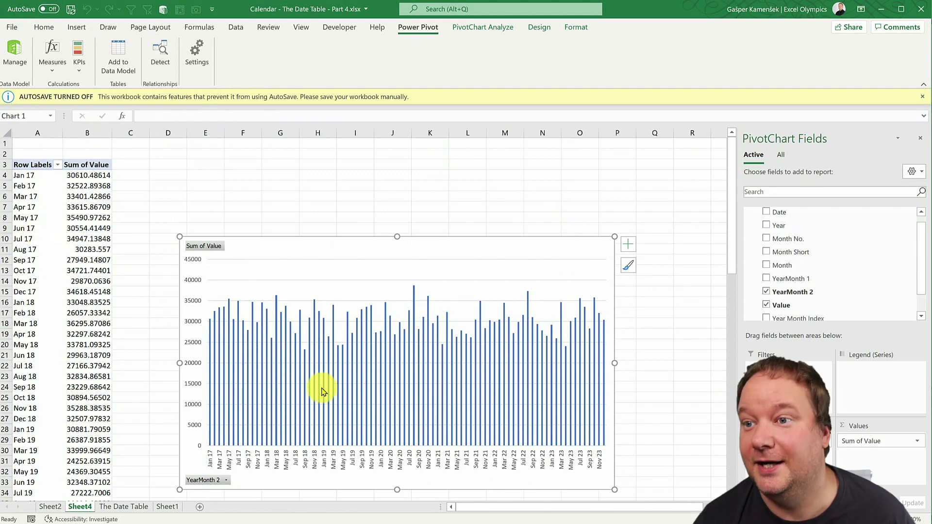
Add a Rolling 13 slicer and place it, resized, above the chart
{"action": "scroll", "coordinate": [777, 311], "scroll_direction": "down", "scroll_amount": 1}
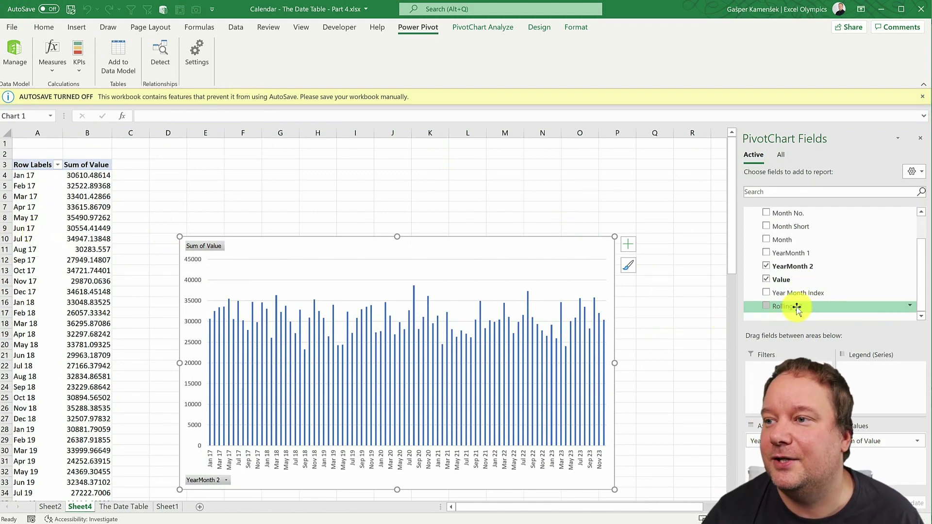
{"action": "right_click", "coordinate": [796, 306]}
{"action": "left_click", "coordinate": [757, 362]}
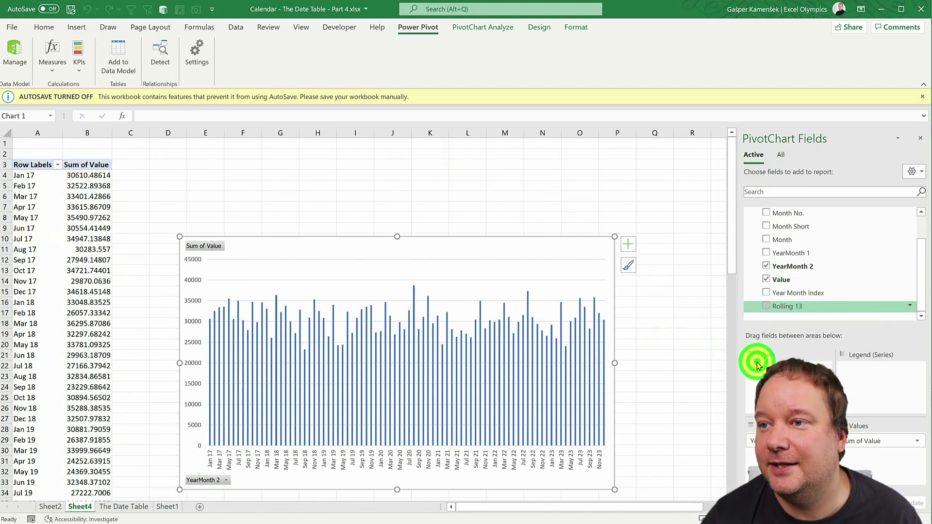
{"action": "left_click_drag", "start_coordinate": [382, 257], "coordinate": [535, 156]}
{"action": "left_click_drag", "start_coordinate": [582, 294], "coordinate": [597, 219]}
Filter the pivot and chart to Rolling 13 = 1, showing Aug 20 through Aug 21
{"action": "left_click", "coordinate": [538, 189]}
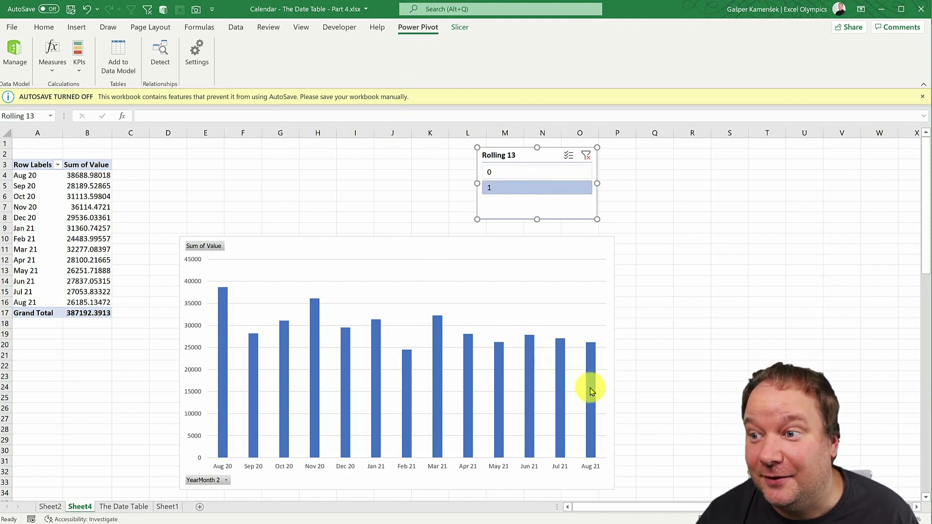
{"action": "mouse_move", "coordinate": [593, 393]}
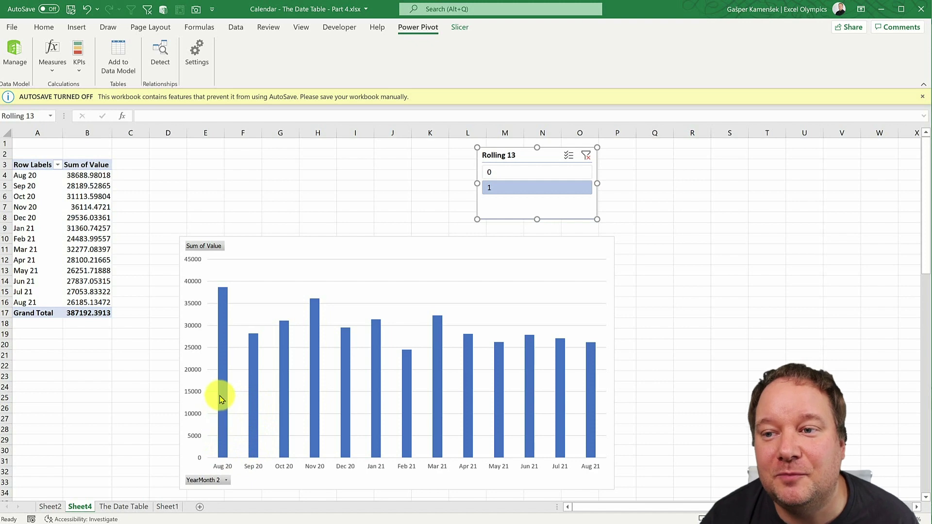
{"action": "mouse_move", "coordinate": [221, 398]}
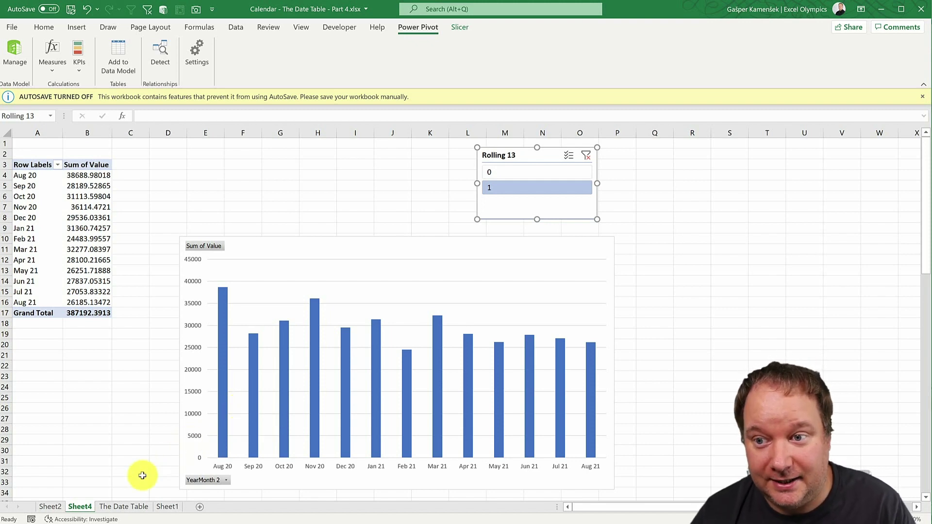
On The Date Table, check the Rolling 13 (M5) and Year Month Index (L5) formulas, then bring up Power BI
{"action": "left_click", "coordinate": [135, 506]}
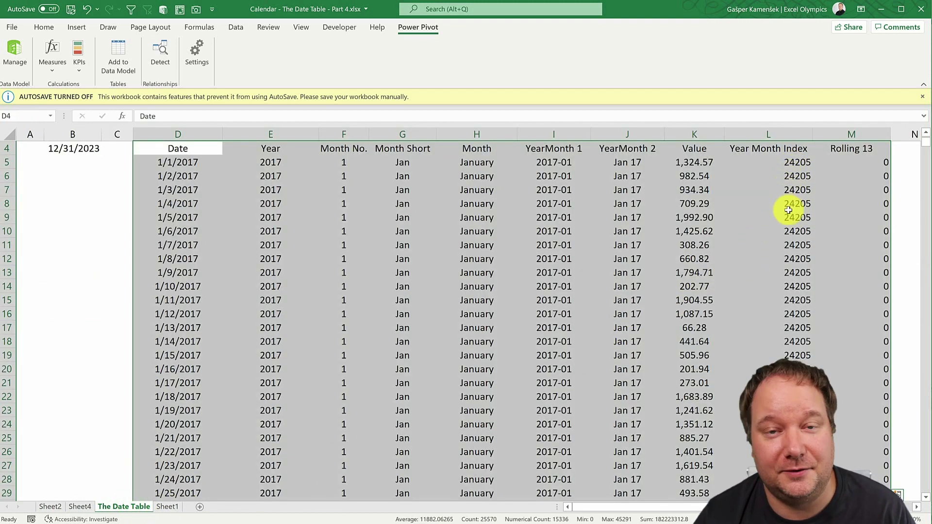
{"action": "left_click", "coordinate": [874, 164]}
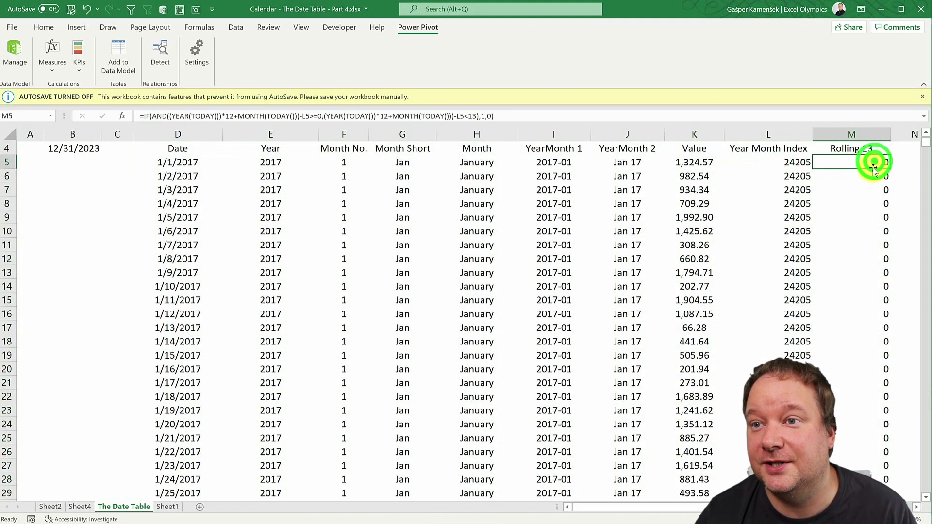
{"action": "left_click", "coordinate": [798, 164]}
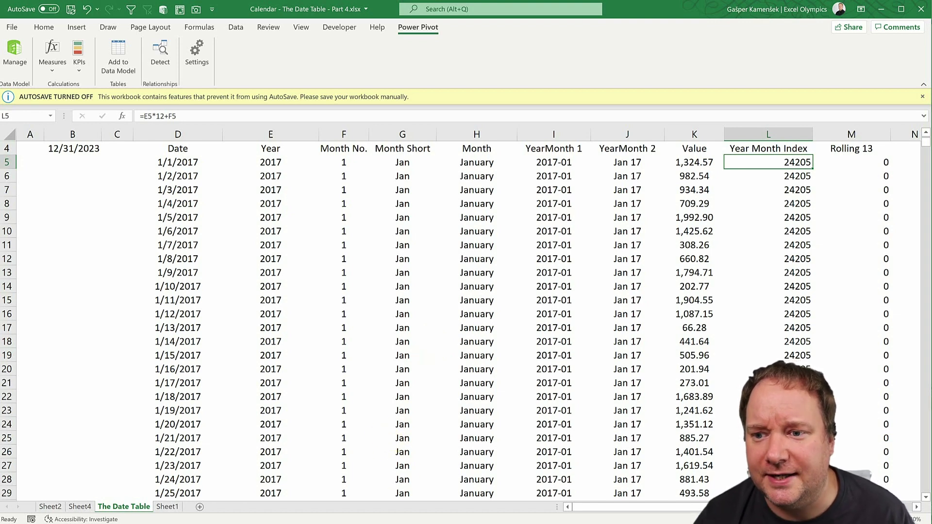
{"action": "mouse_move", "coordinate": [287, 522]}
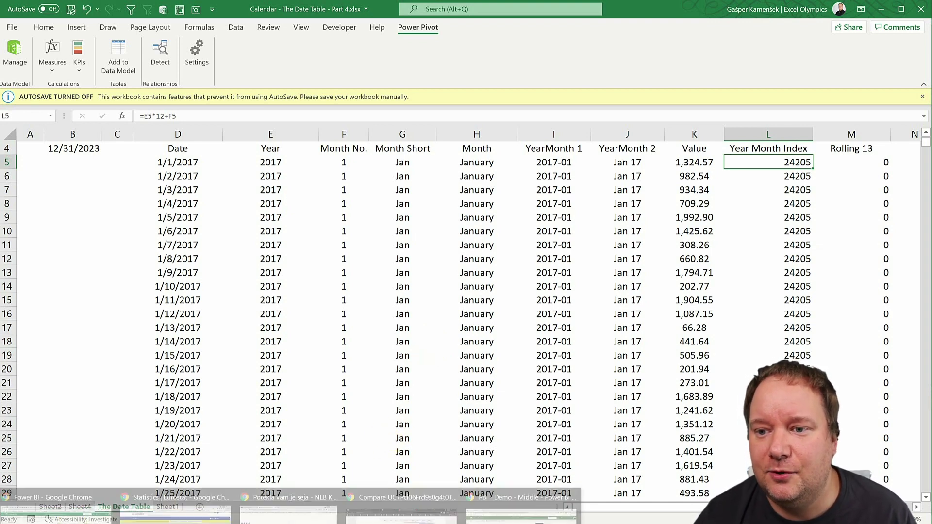
{"action": "left_click", "coordinate": [495, 514]}
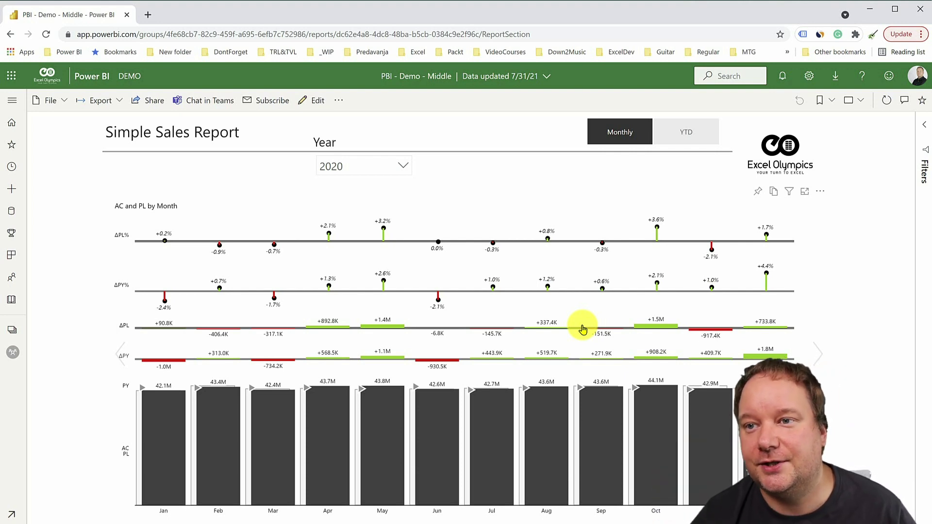
{"action": "left_click", "coordinate": [401, 166]}
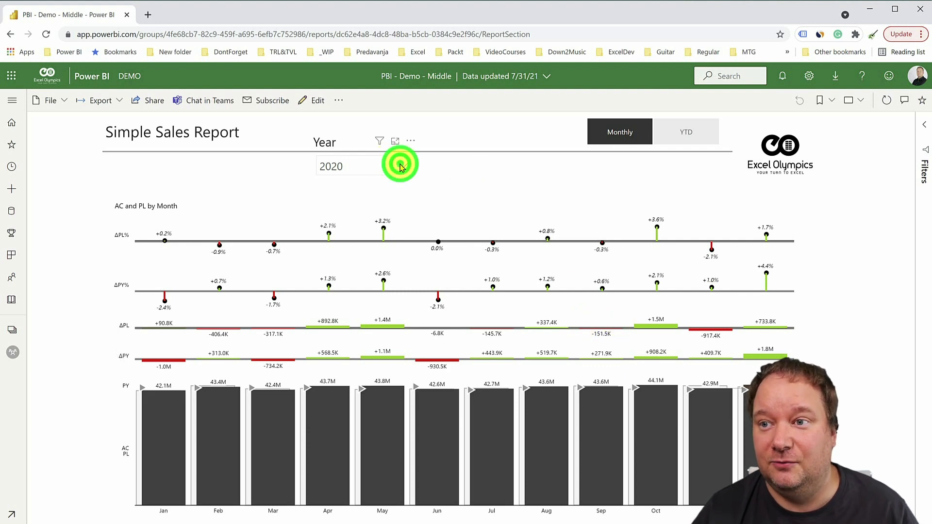
{"action": "left_click", "coordinate": [348, 248]}
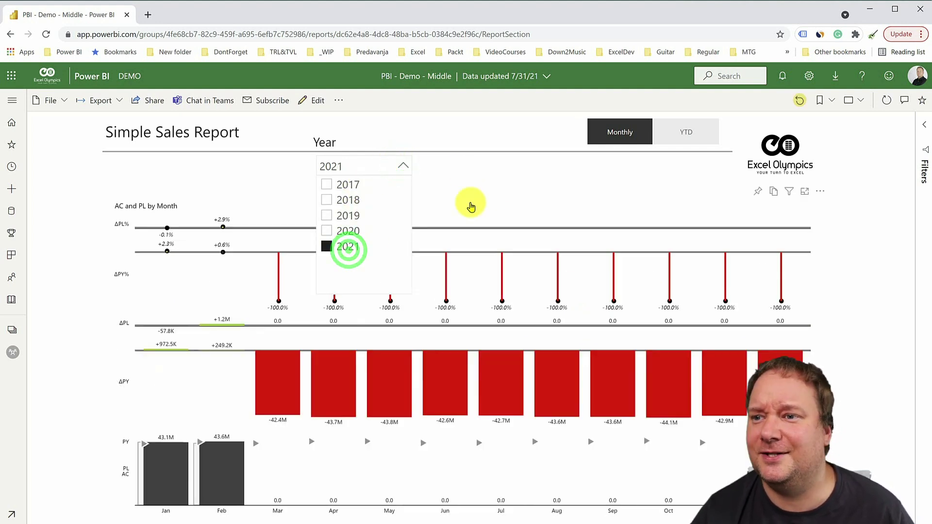
{"action": "left_click", "coordinate": [404, 165]}
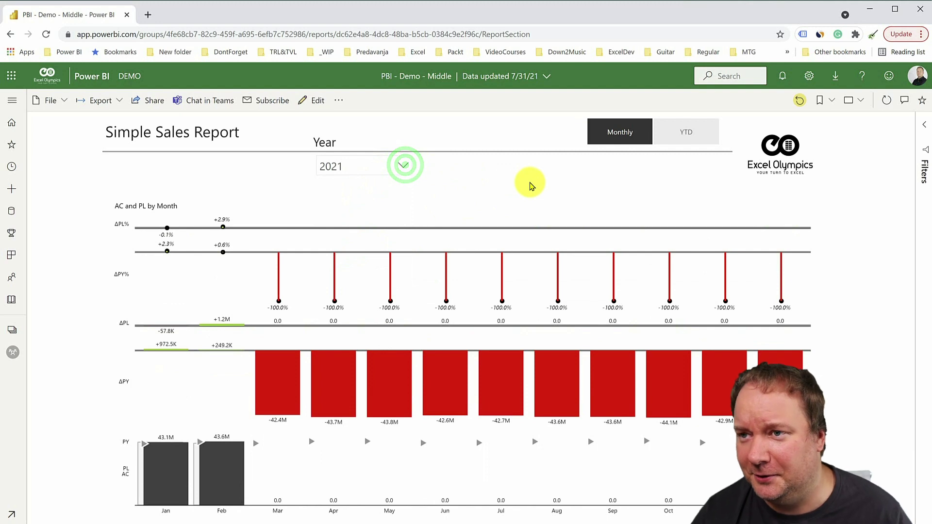
{"action": "left_click", "coordinate": [402, 168]}
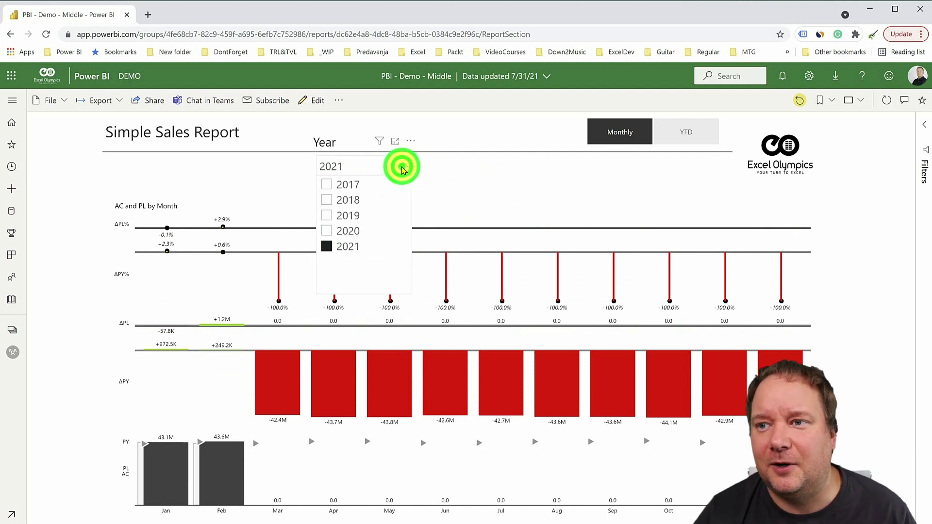
{"action": "left_click", "coordinate": [357, 226]}
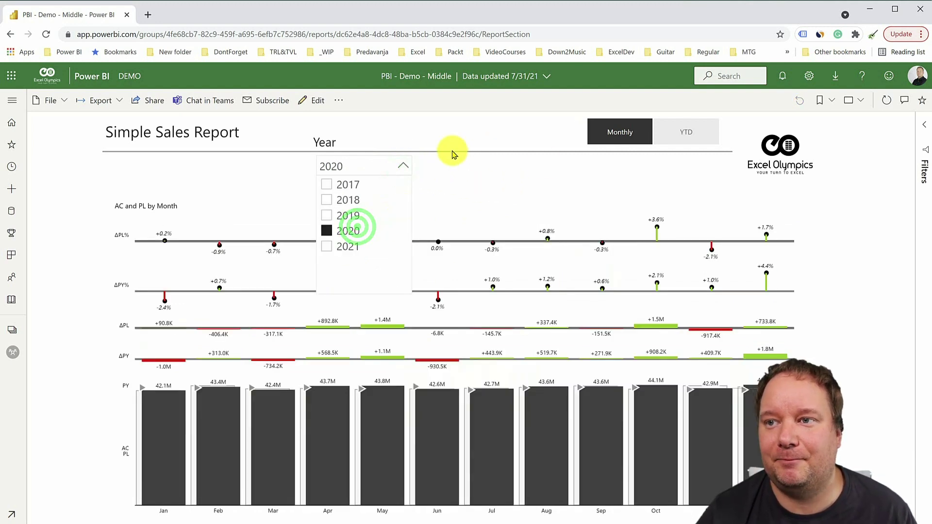
{"action": "left_click", "coordinate": [401, 165]}
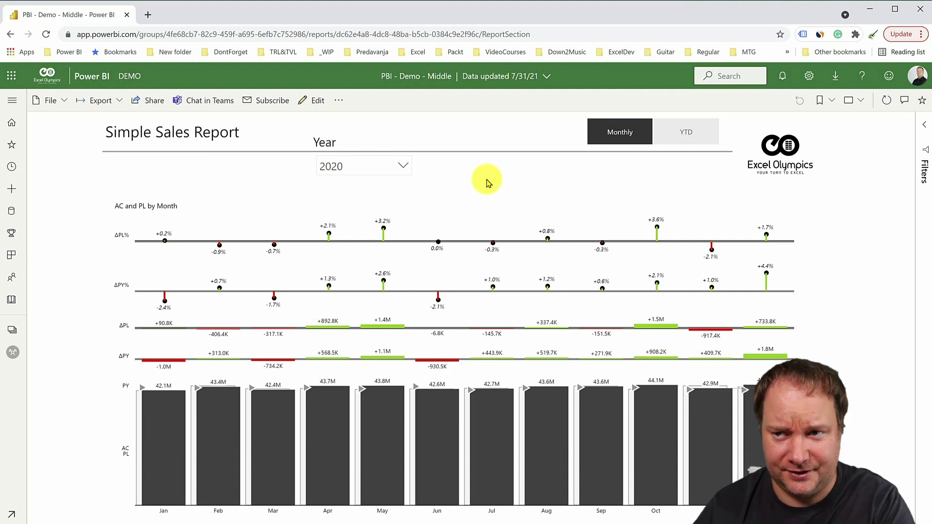
Filter the Simple Sales Report to 2019 using the Year slicer
{"action": "left_click", "coordinate": [403, 166]}
{"action": "left_click", "coordinate": [354, 216]}
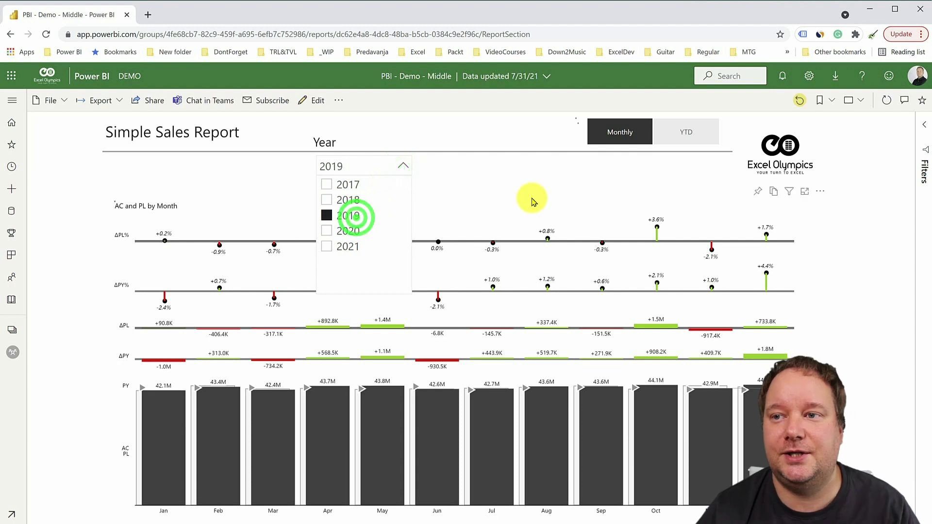
{"action": "left_click", "coordinate": [479, 184]}
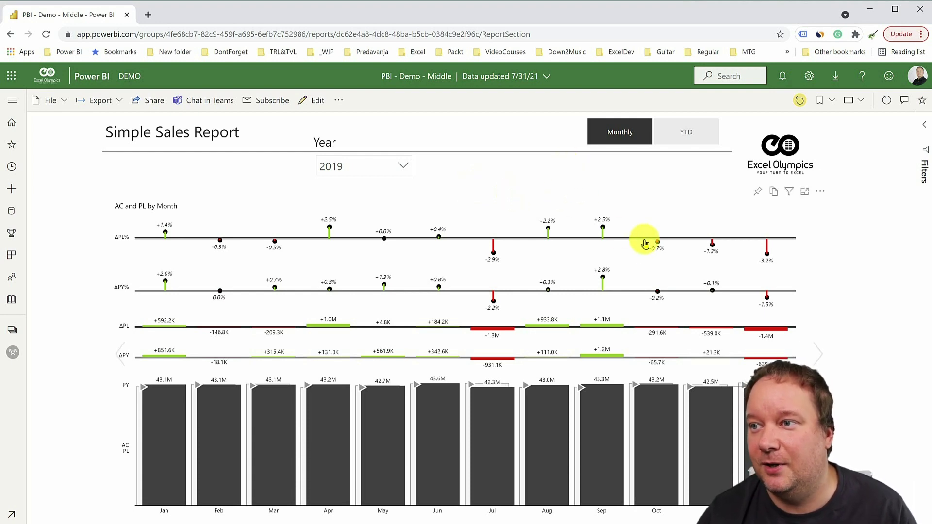
Click on the visual at the report's upper right
{"action": "left_click", "coordinate": [753, 203]}
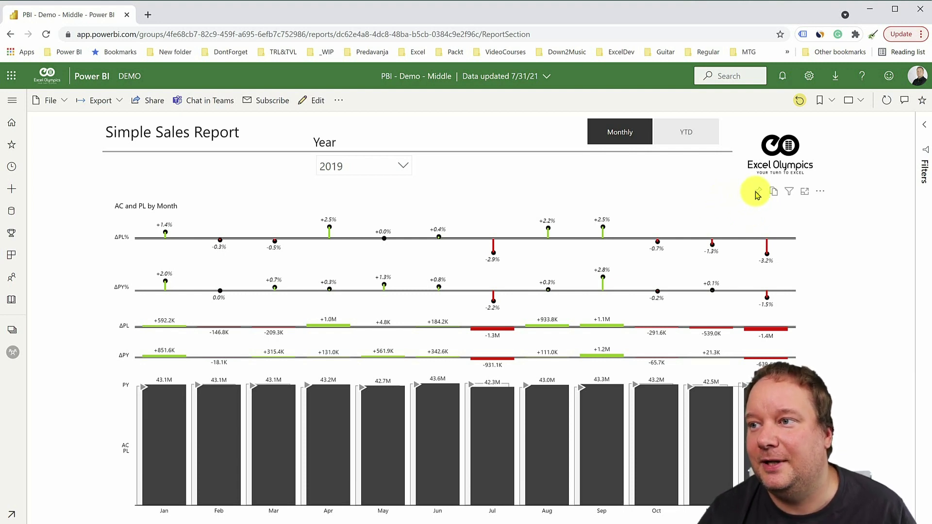
{"action": "left_click", "coordinate": [757, 194]}
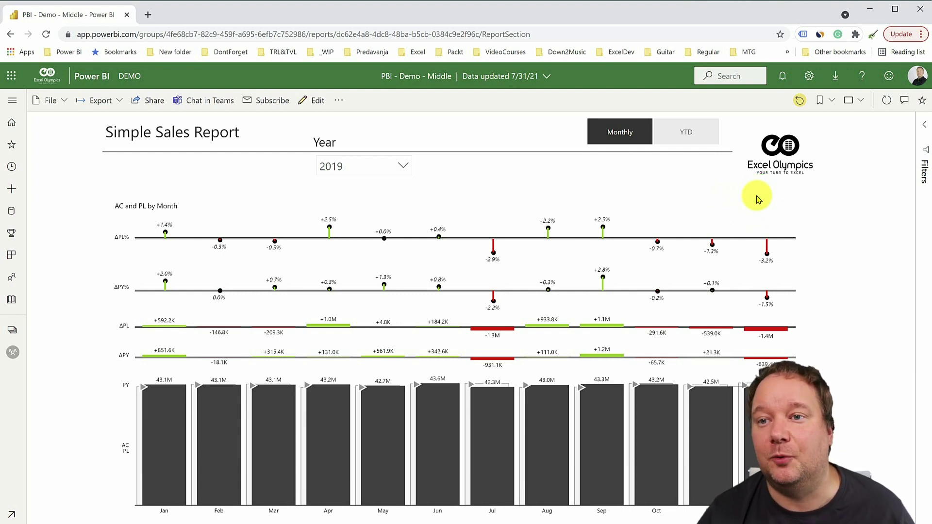
{"action": "left_click", "coordinate": [759, 199]}
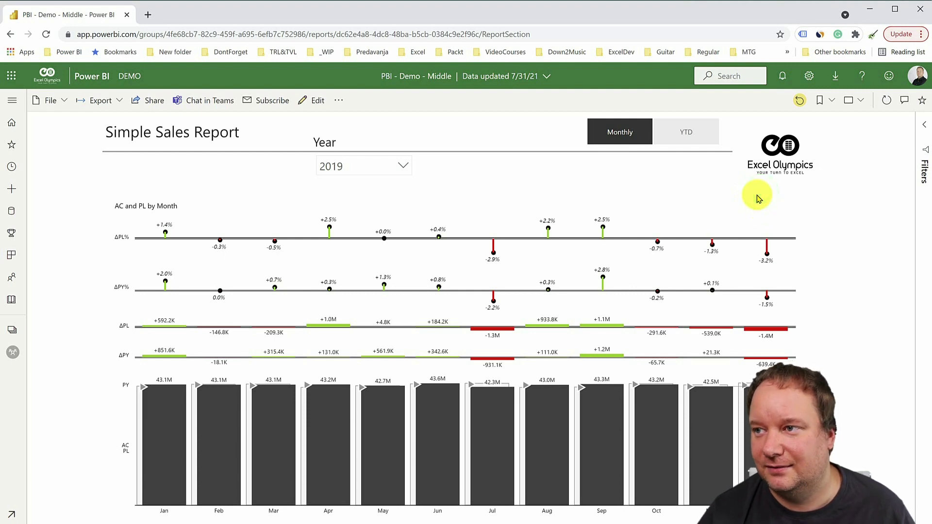
{"action": "mouse_move", "coordinate": [759, 201]}
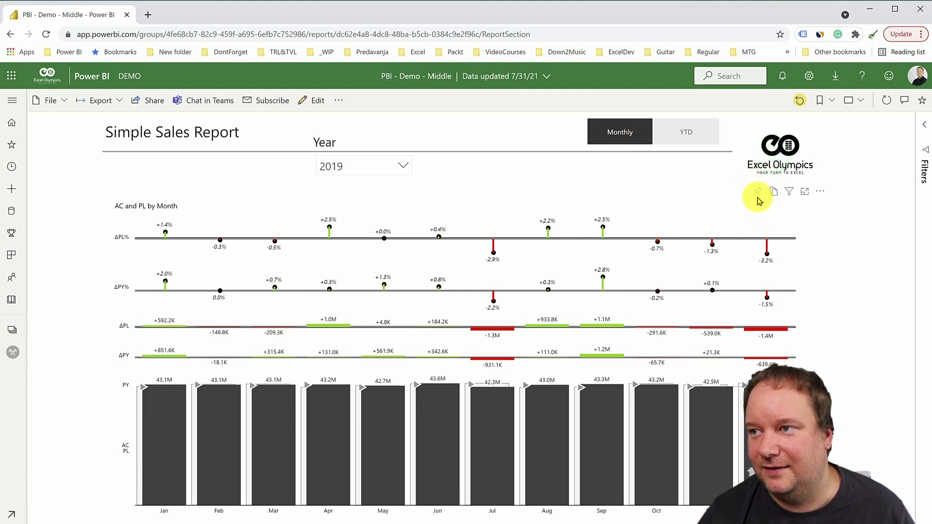
{"action": "left_click", "coordinate": [723, 208]}
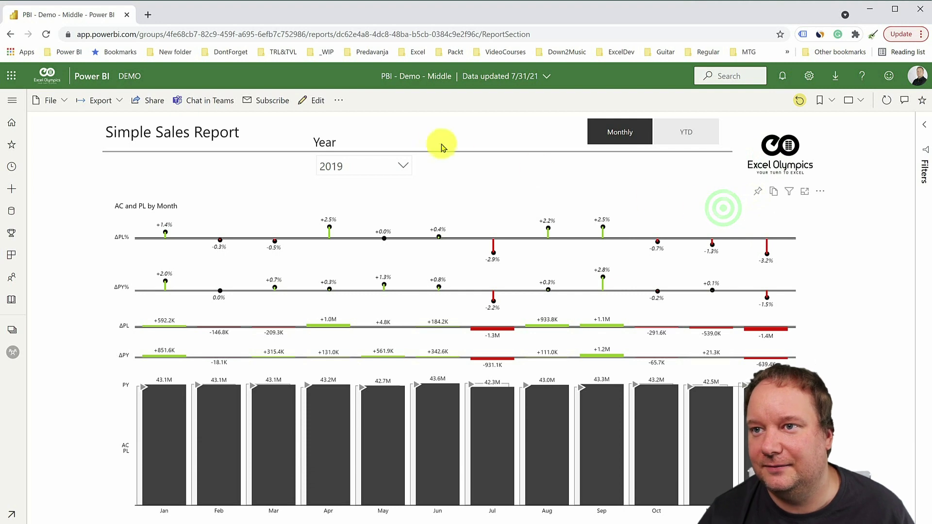
In edit mode, shorten the Excel Olympics logo visual and save the report
{"action": "left_click", "coordinate": [311, 100]}
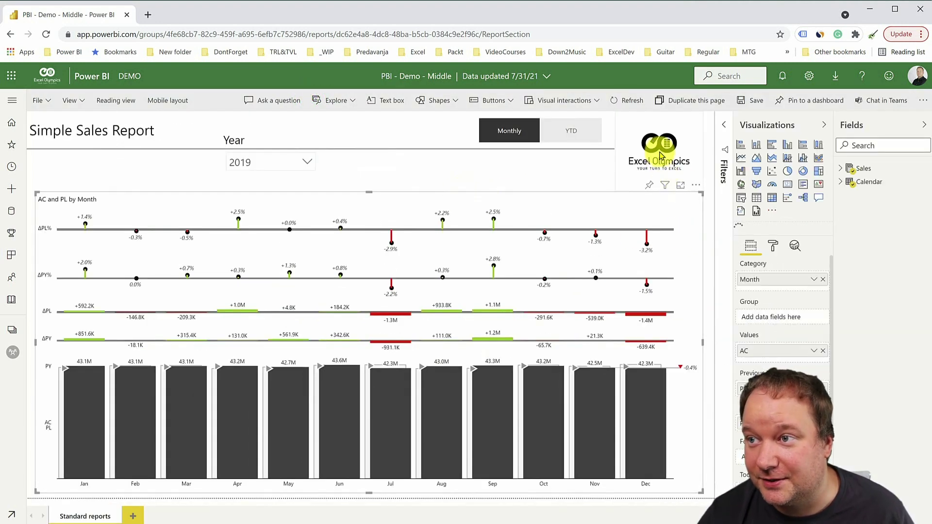
{"action": "left_click", "coordinate": [660, 154]}
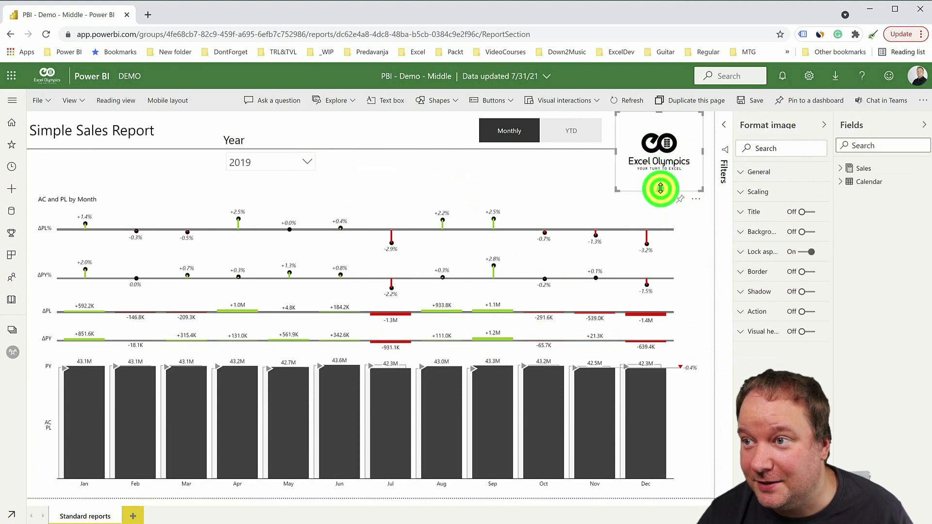
{"action": "left_click_drag", "start_coordinate": [660, 188], "coordinate": [661, 171]}
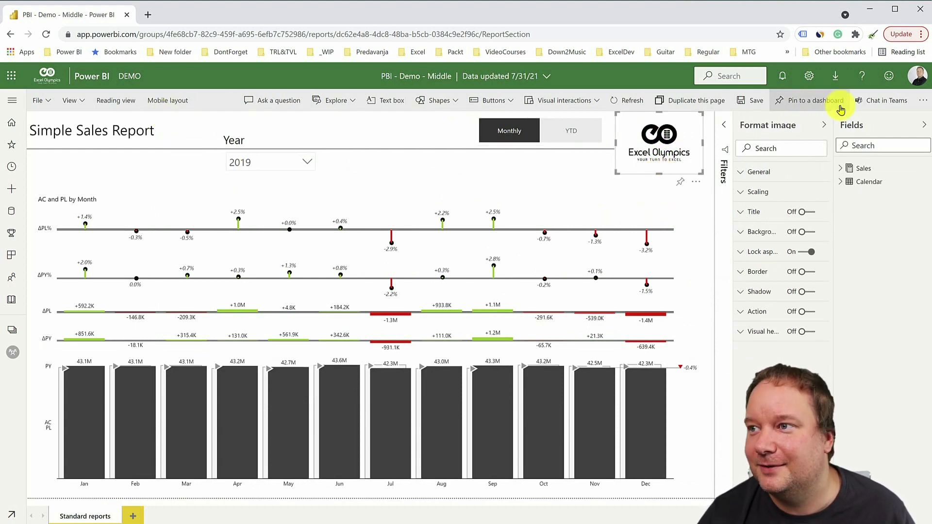
{"action": "left_click", "coordinate": [747, 99]}
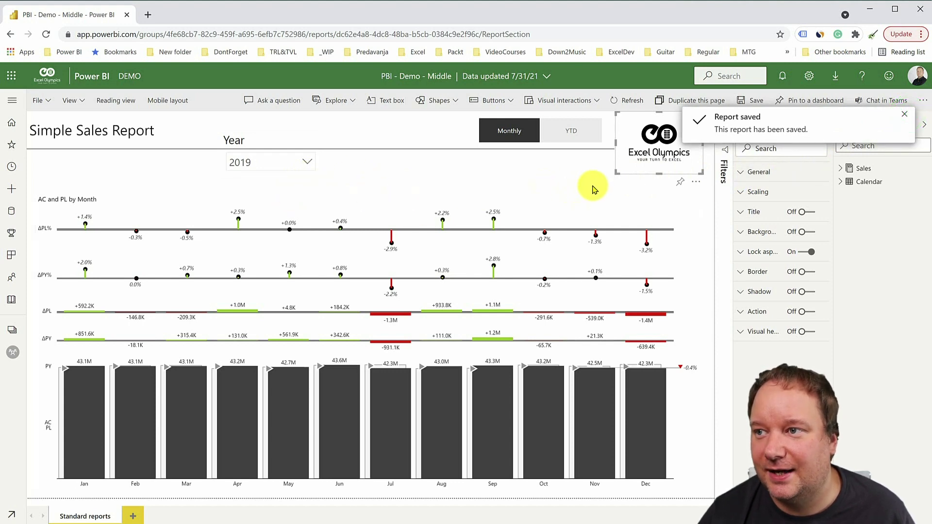
Pin the AC and PL by Month chart to a new dashboard named Testing123
{"action": "left_click", "coordinate": [651, 188]}
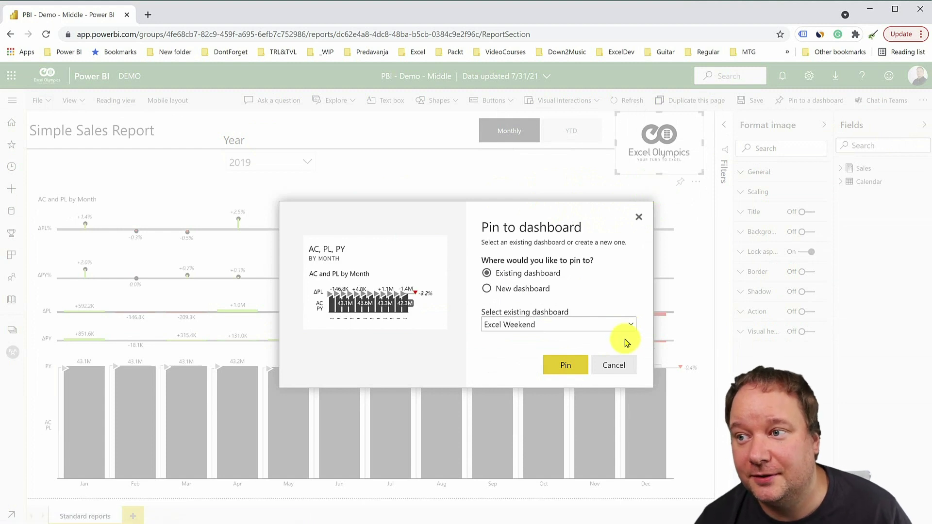
{"action": "left_click", "coordinate": [628, 327]}
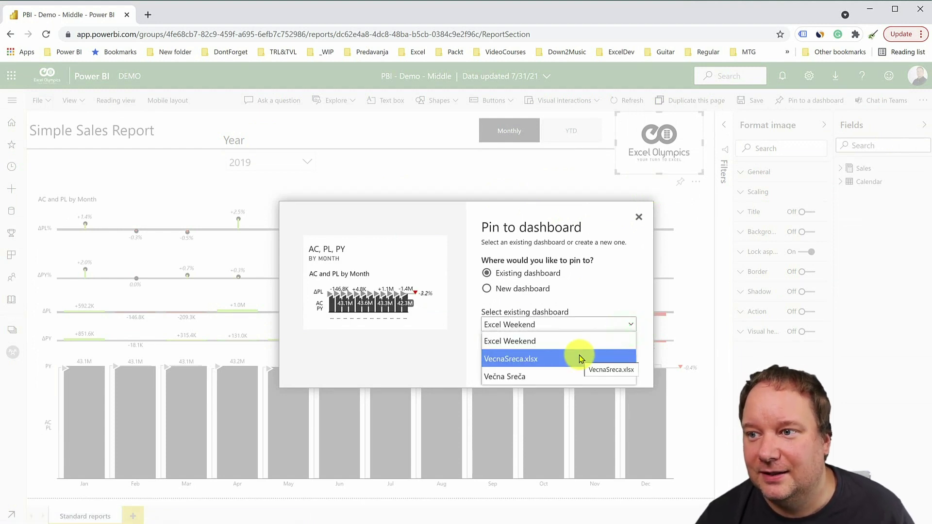
{"action": "left_click", "coordinate": [530, 288]}
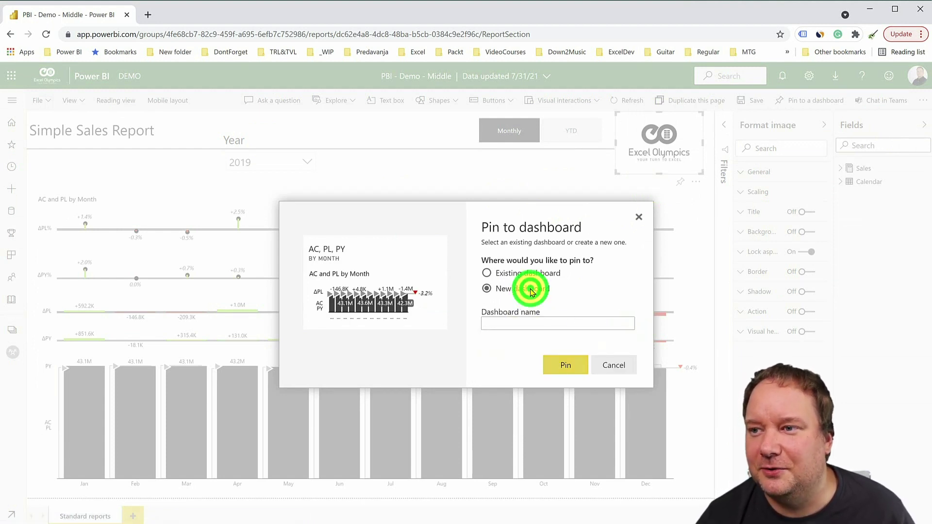
{"action": "left_click", "coordinate": [524, 322]}
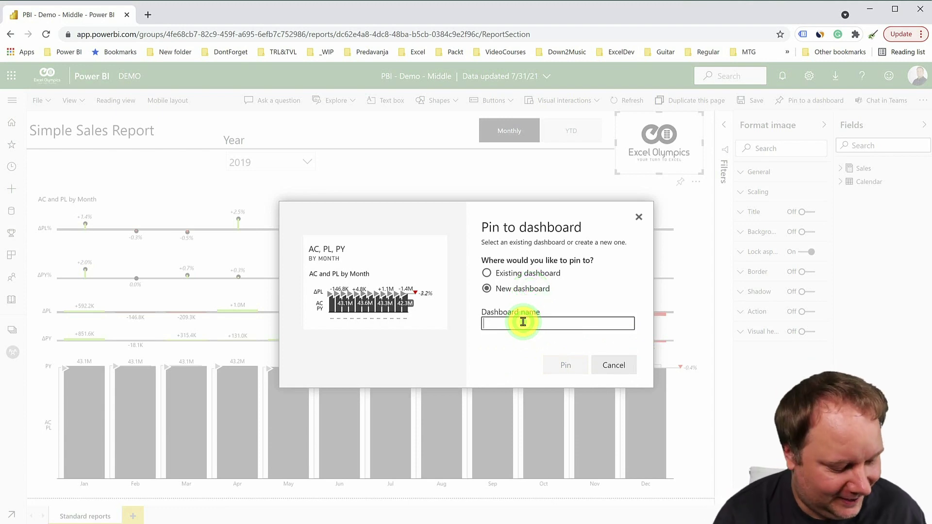
{"action": "type", "text": "Test"}
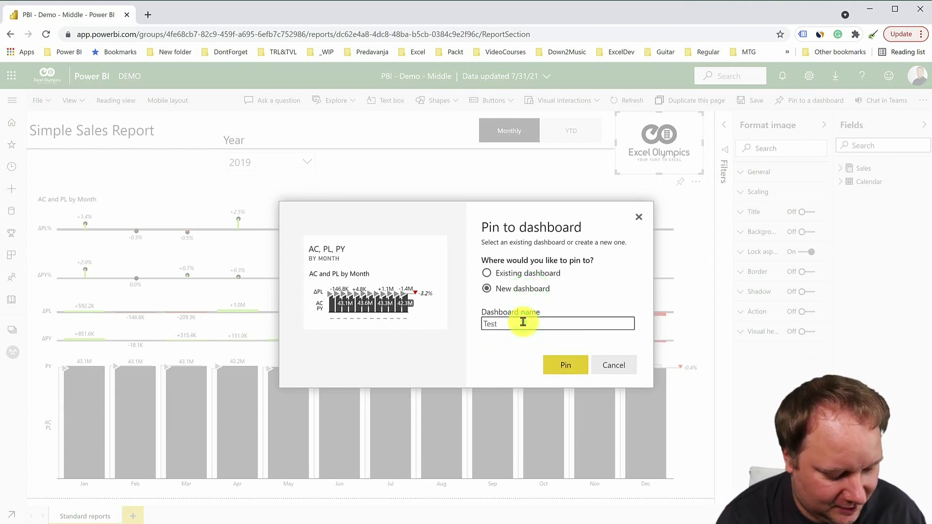
{"action": "type", "text": "ing123"}
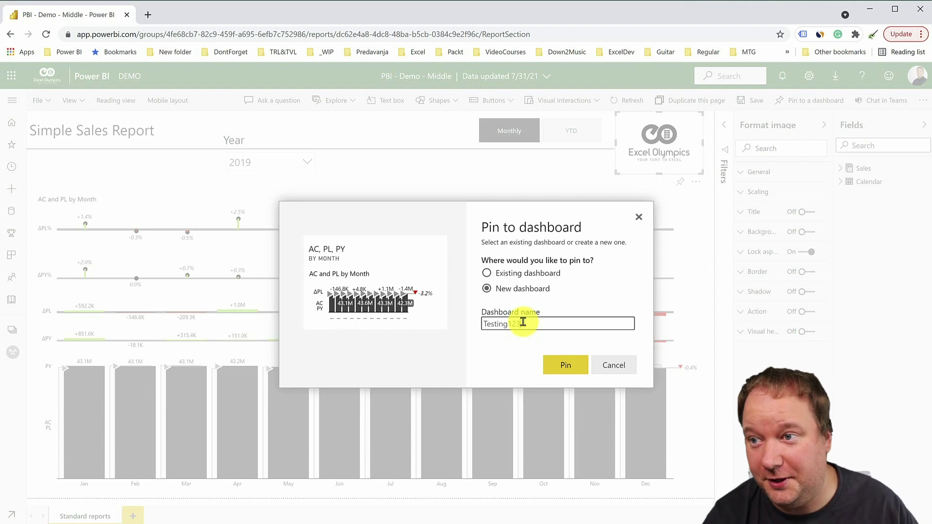
{"action": "left_click", "coordinate": [563, 370]}
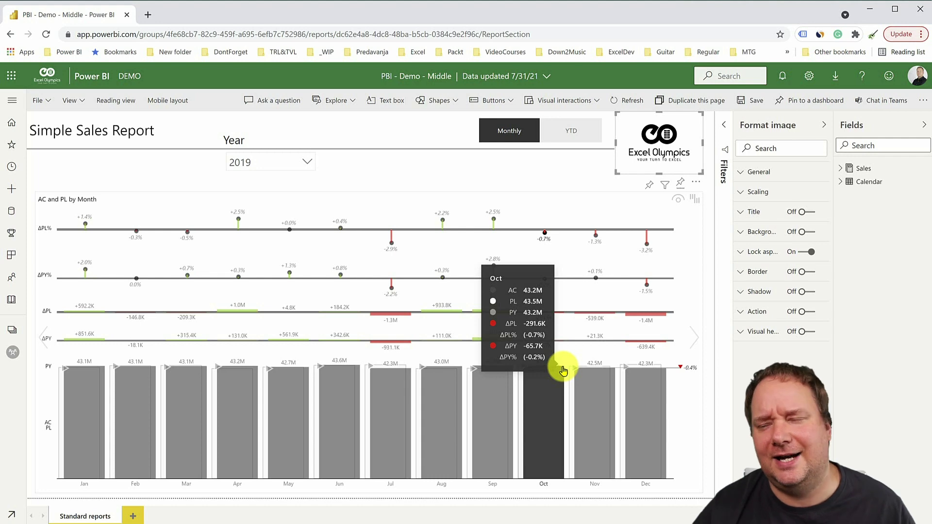
Clear the October column highlight so all 2019 months show equally
{"action": "left_click", "coordinate": [539, 277]}
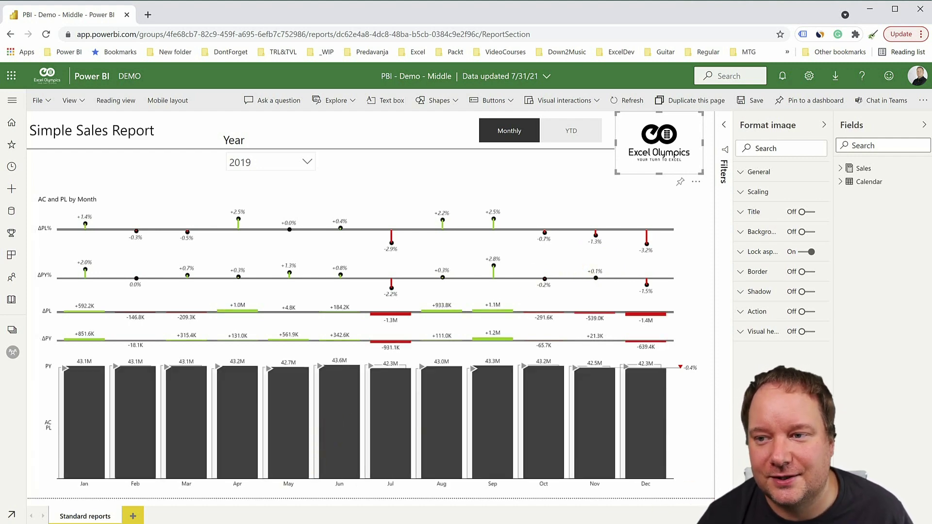
Back in Excel, head column N 'Current Month' in N4 and autofit the column
{"action": "left_click", "coordinate": [89, 516]}
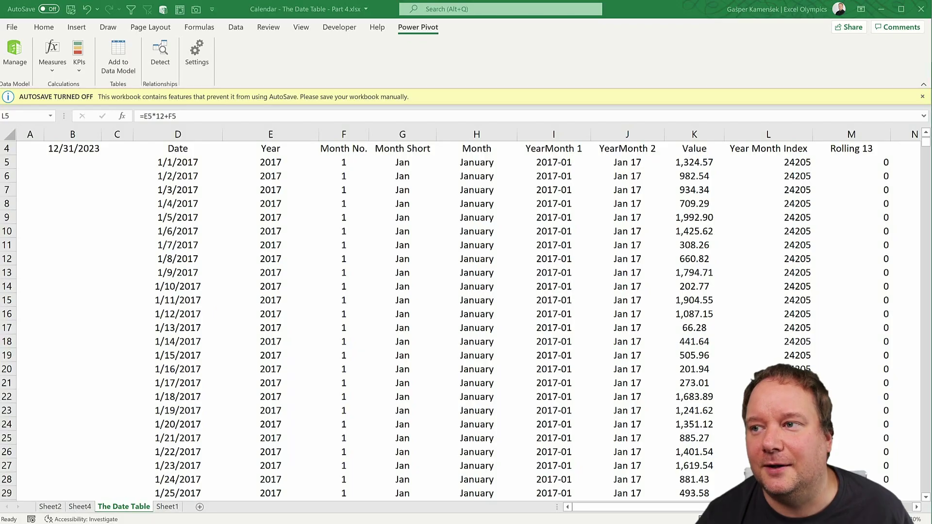
{"action": "left_click", "coordinate": [917, 507]}
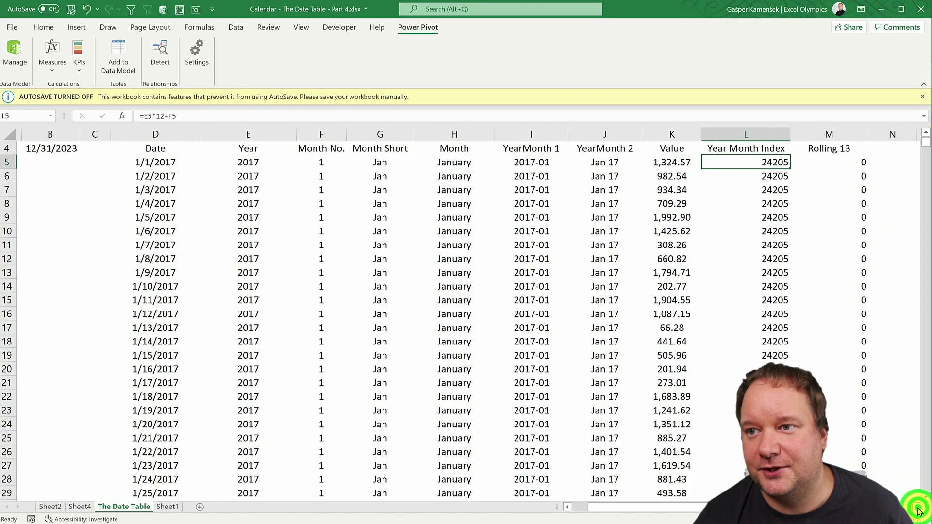
{"action": "left_click", "coordinate": [916, 507]}
{"action": "scroll", "coordinate": [704, 333], "scroll_direction": "up", "scroll_amount": 1}
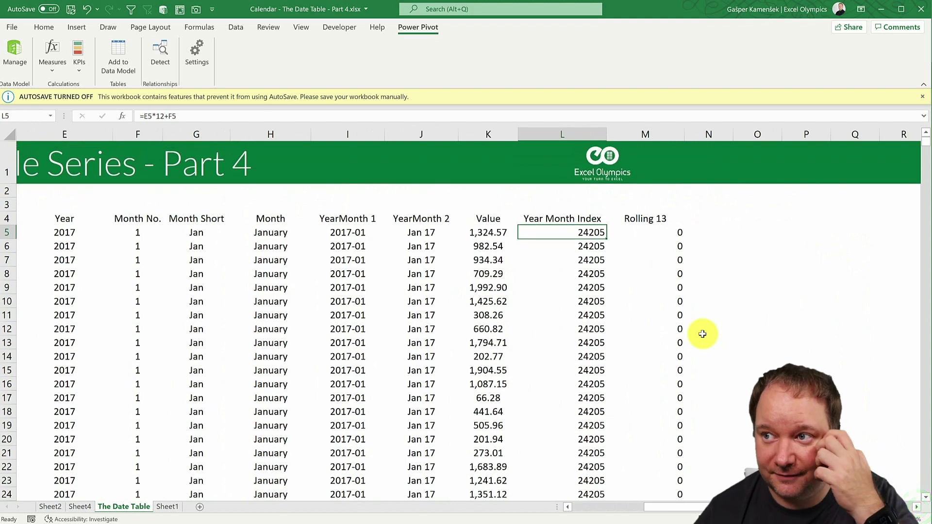
{"action": "left_click", "coordinate": [722, 217]}
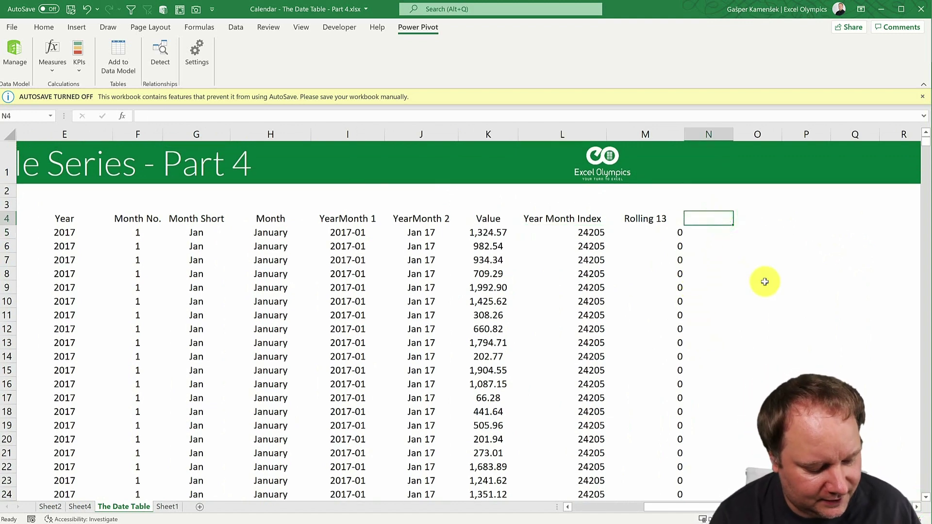
{"action": "type", "text": "Current "}
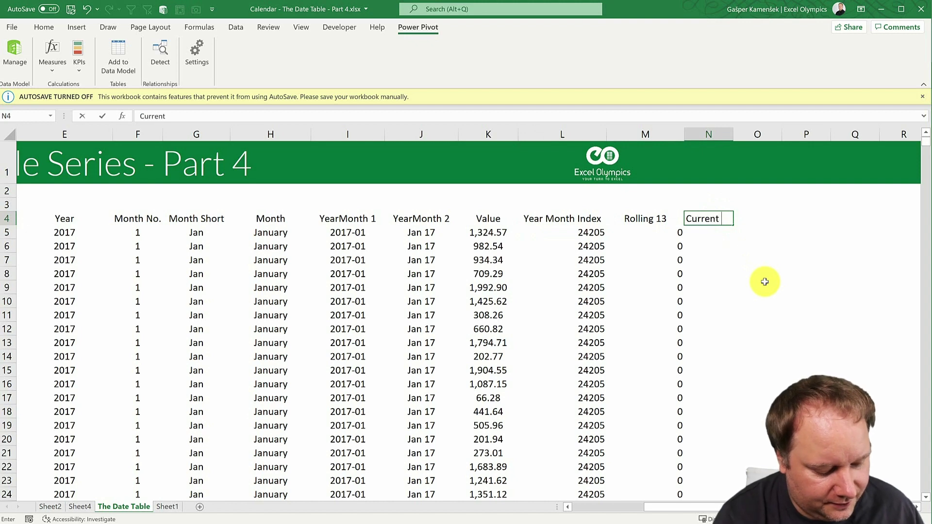
{"action": "type", "text": "Month"}
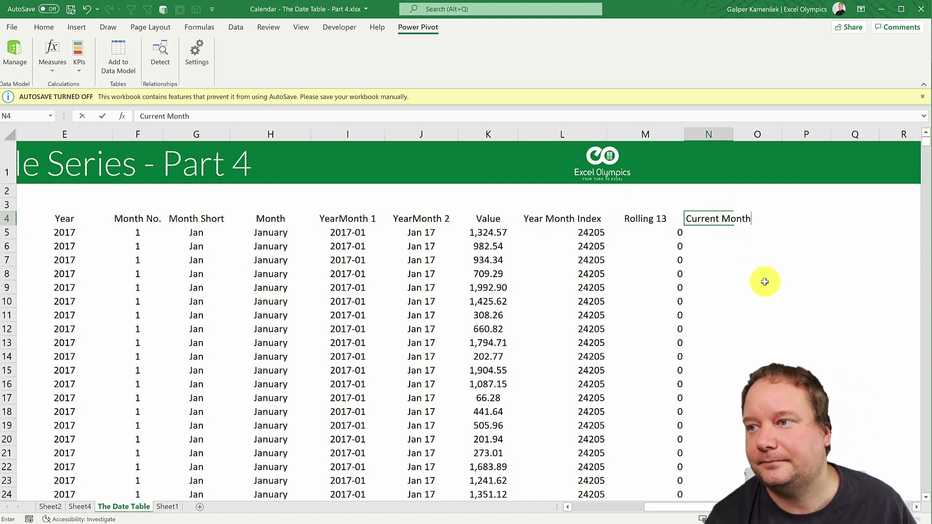
{"action": "key", "text": "Return"}
{"action": "left_click_drag", "start_coordinate": [738, 133], "coordinate": [736, 135]}
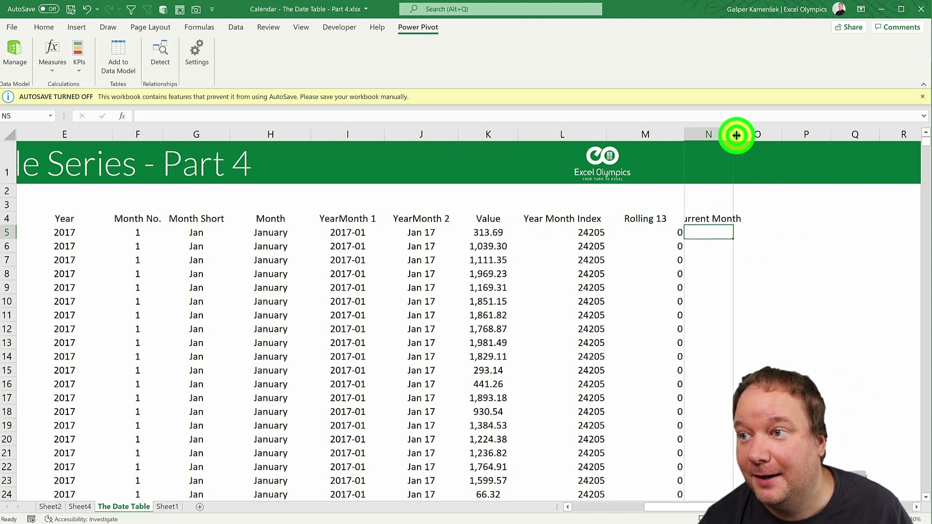
{"action": "double_click", "coordinate": [736, 135]}
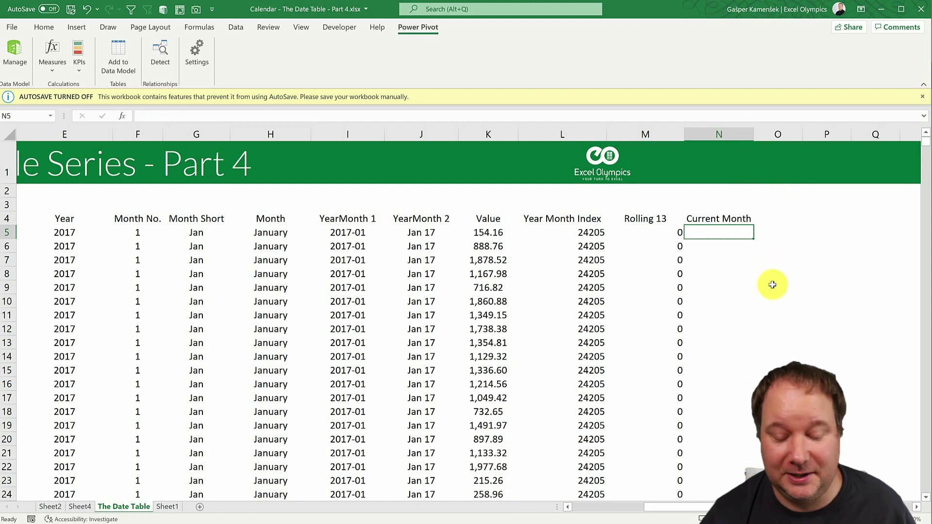
Enter =IF(YEAR(TODAY())*12+MONTH(TODAY())=L5,"CURRENT MONTH",J5) in N5
{"action": "type", "text": "="}
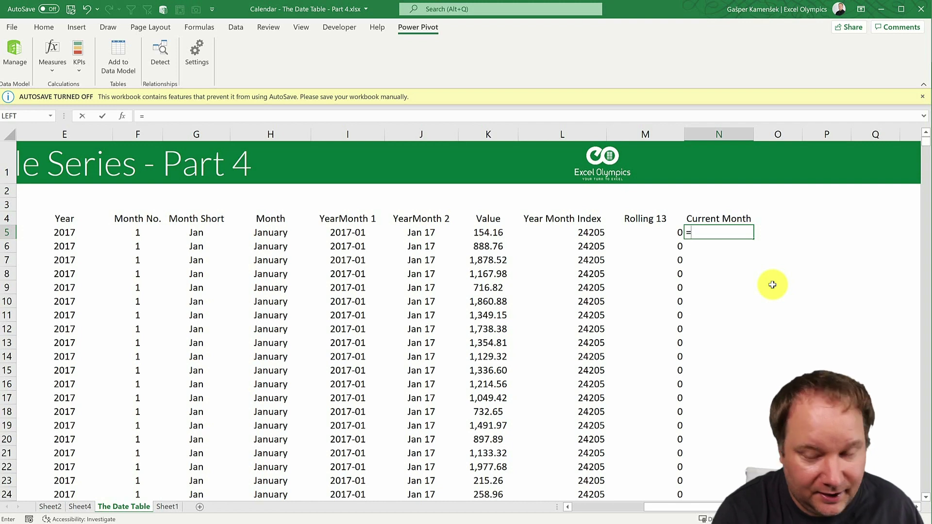
{"action": "type", "text": "IF("}
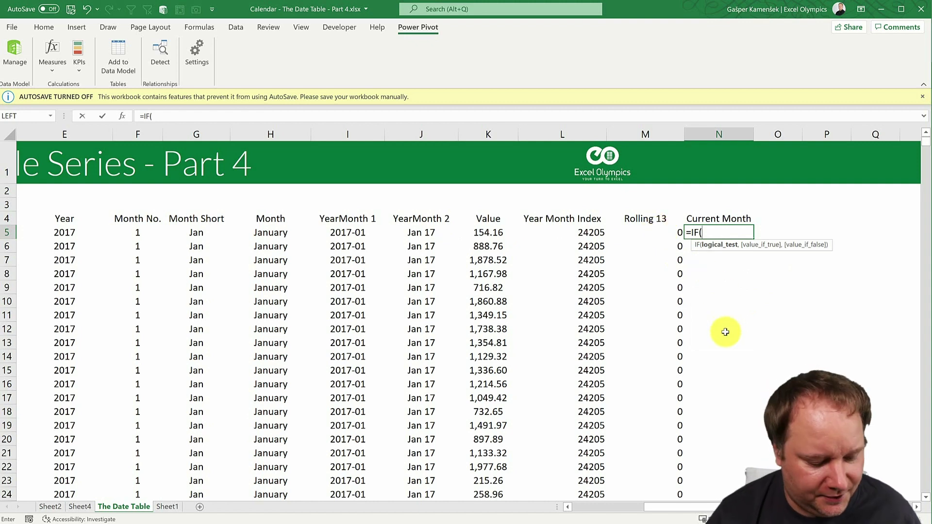
{"action": "type", "text": "YEAR"}
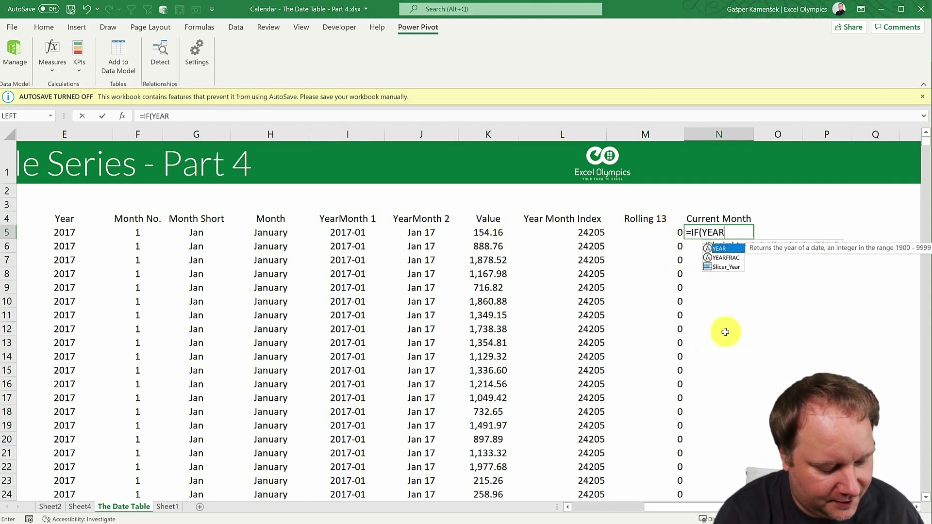
{"action": "type", "text": "(TODAY"}
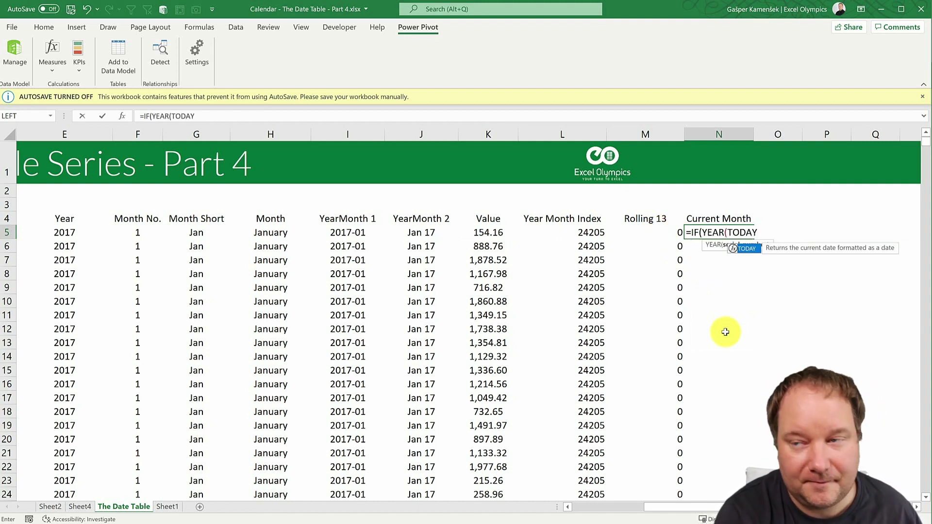
{"action": "type", "text": "())"}
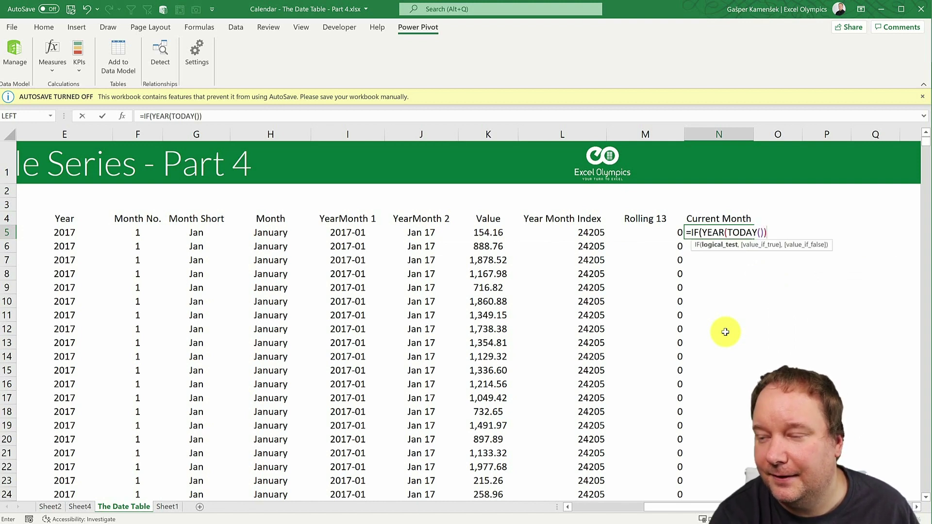
{"action": "type", "text": "*12+"}
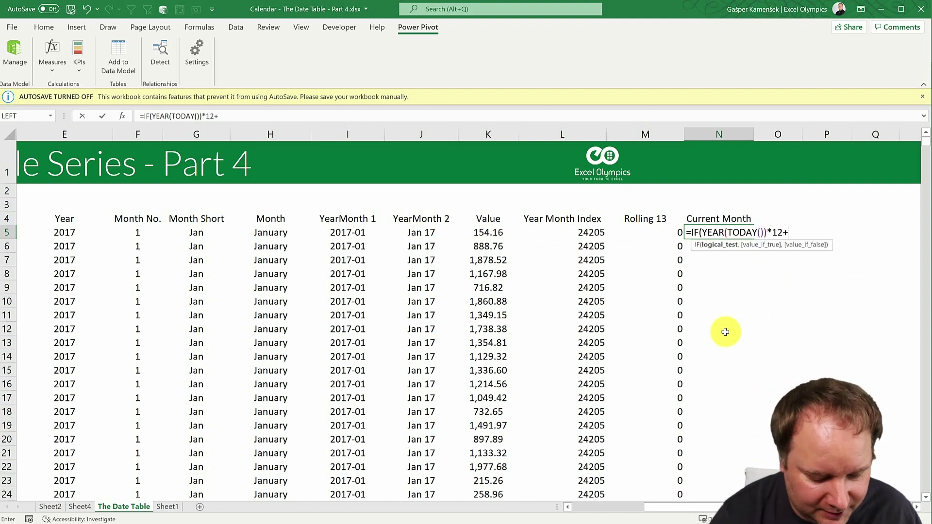
{"action": "type", "text": "MONTH"}
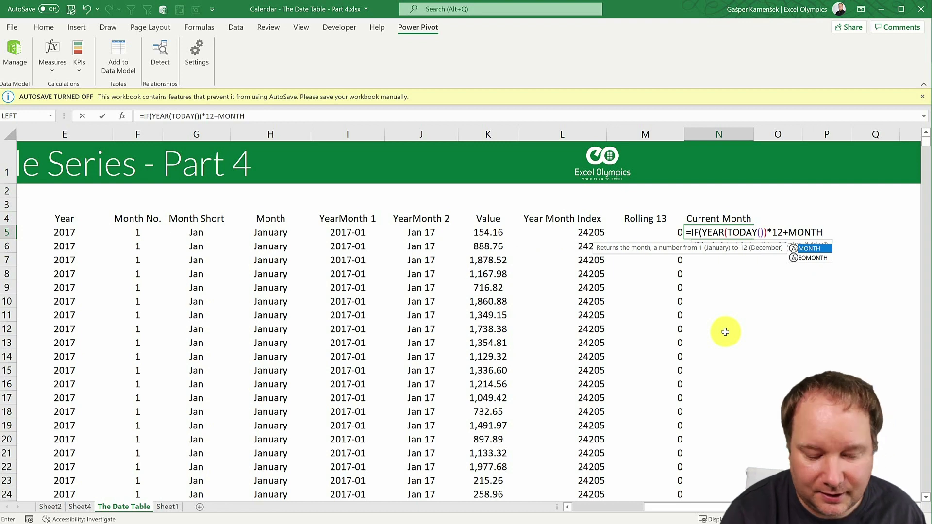
{"action": "type", "text": "(TODAY"}
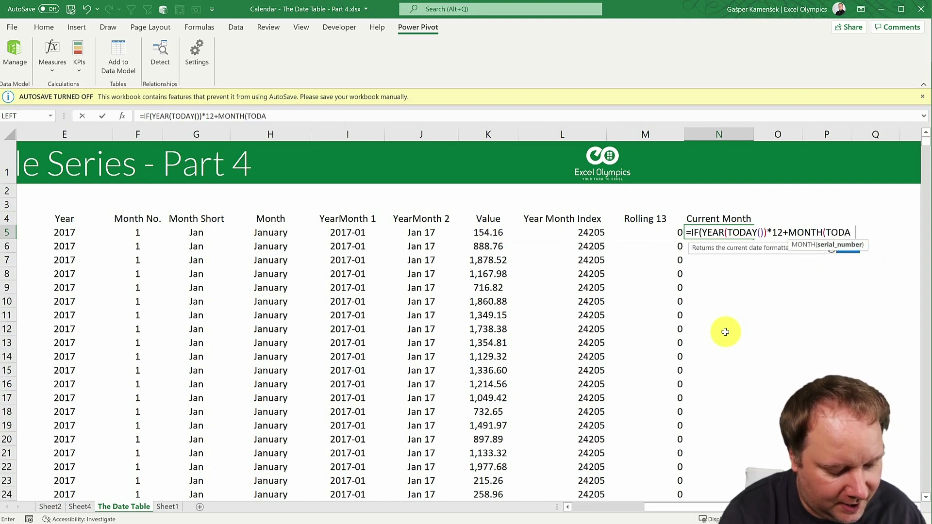
{"action": "type", "text": "())"}
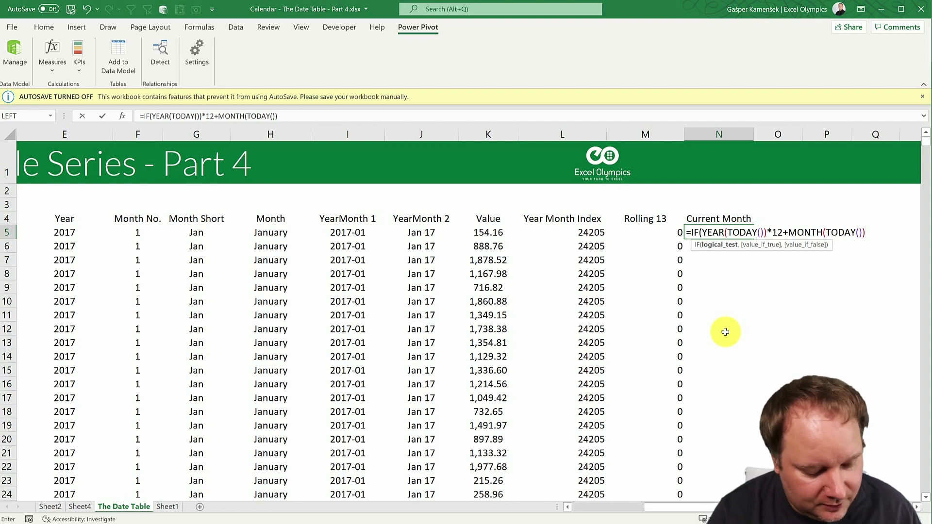
{"action": "type", "text": "="}
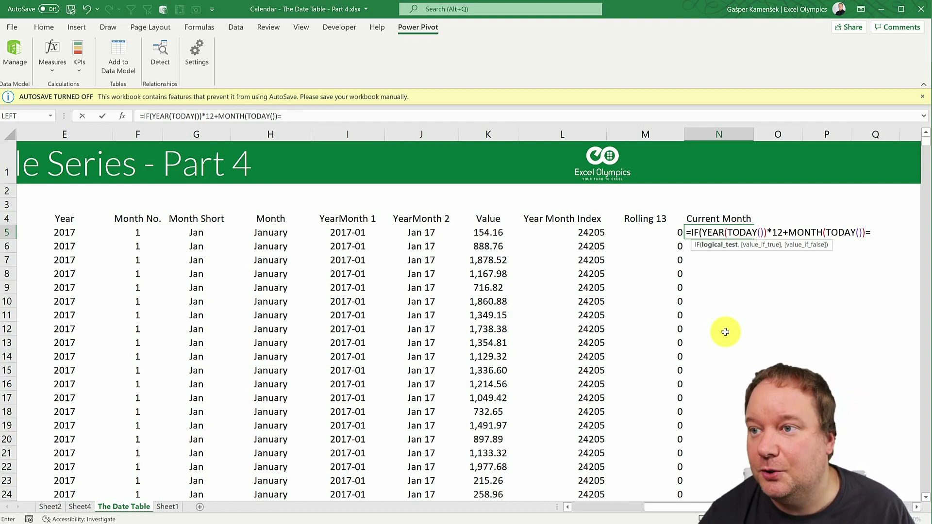
{"action": "left_click", "coordinate": [567, 232]}
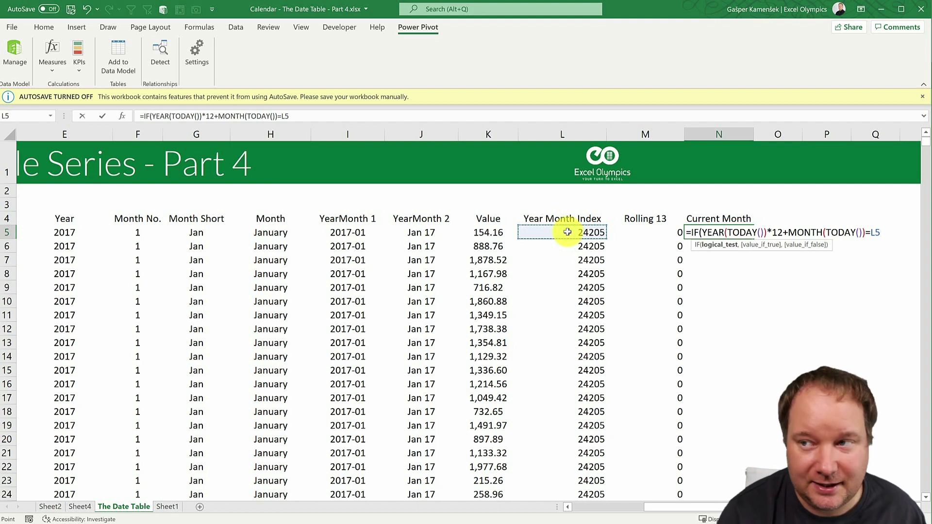
{"action": "type", "text": ","}
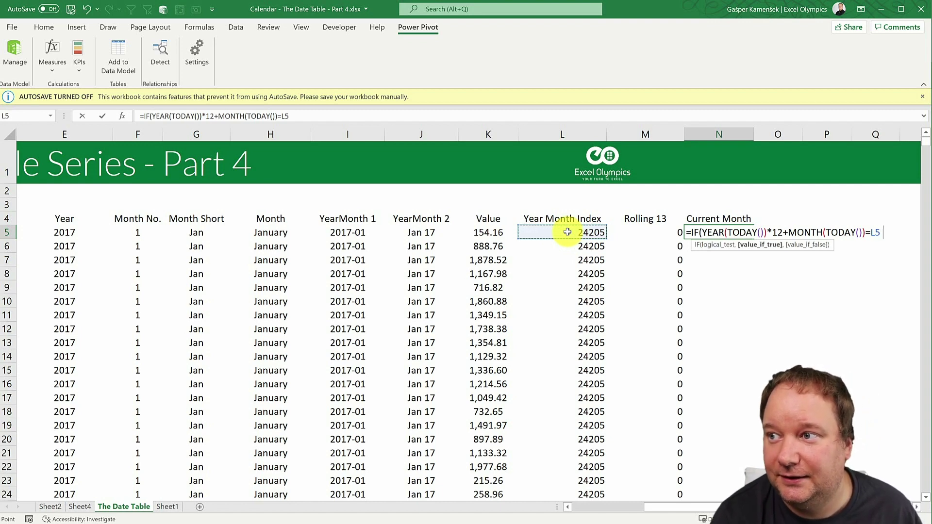
{"action": "type", "text": "\"CURRE"}
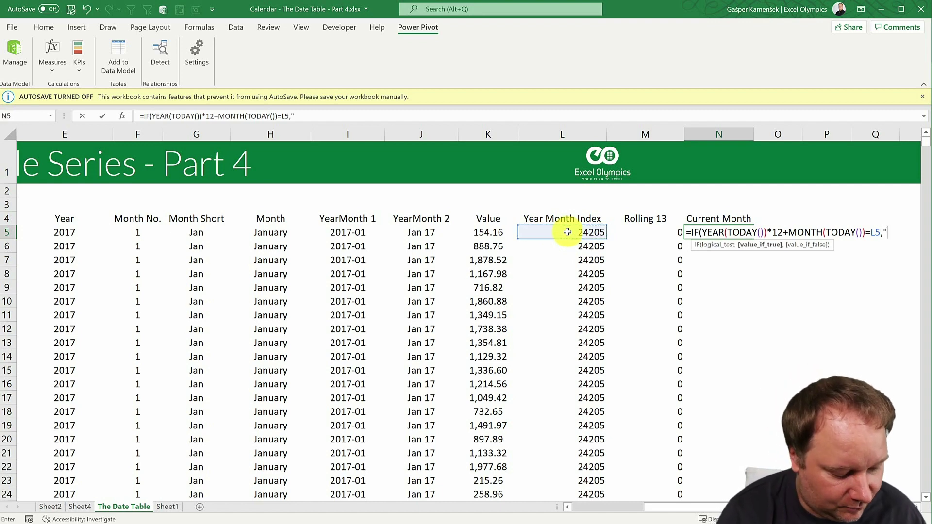
{"action": "type", "text": "NT MONTH"}
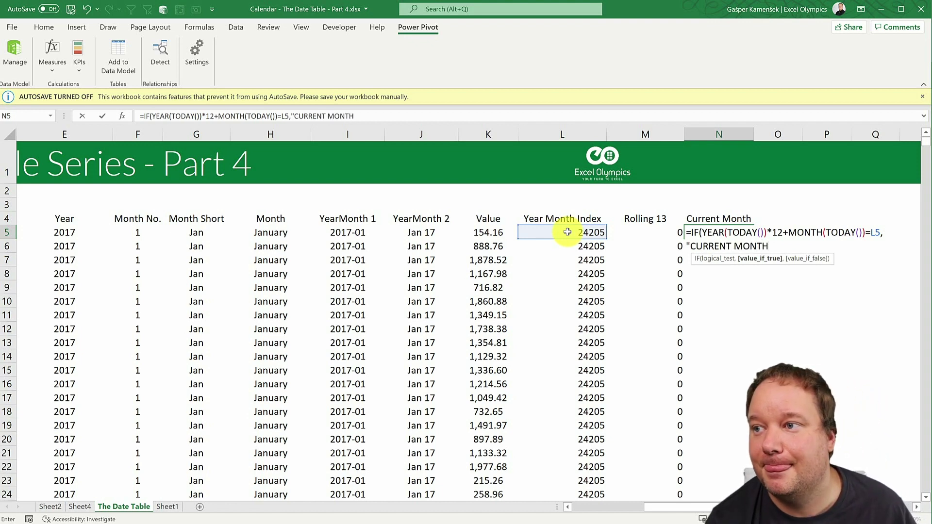
{"action": "type", "text": "\""}
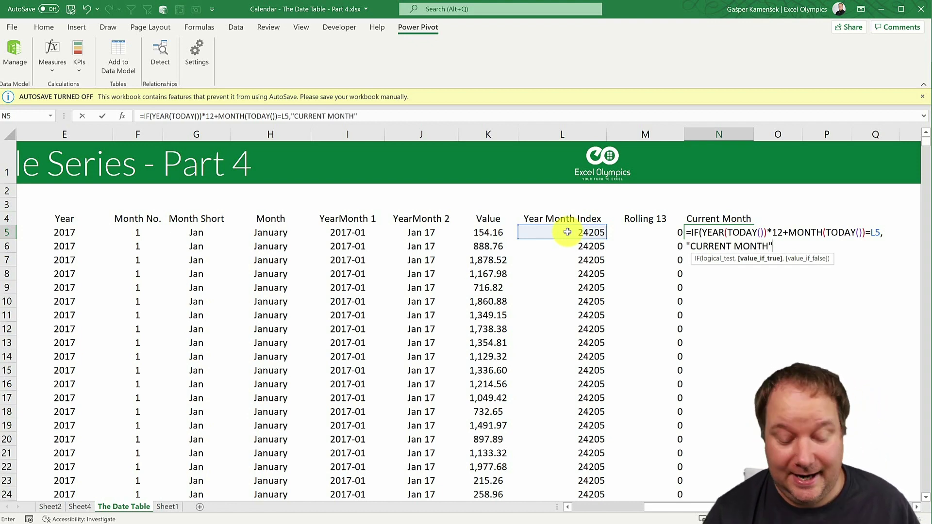
{"action": "type", "text": ","}
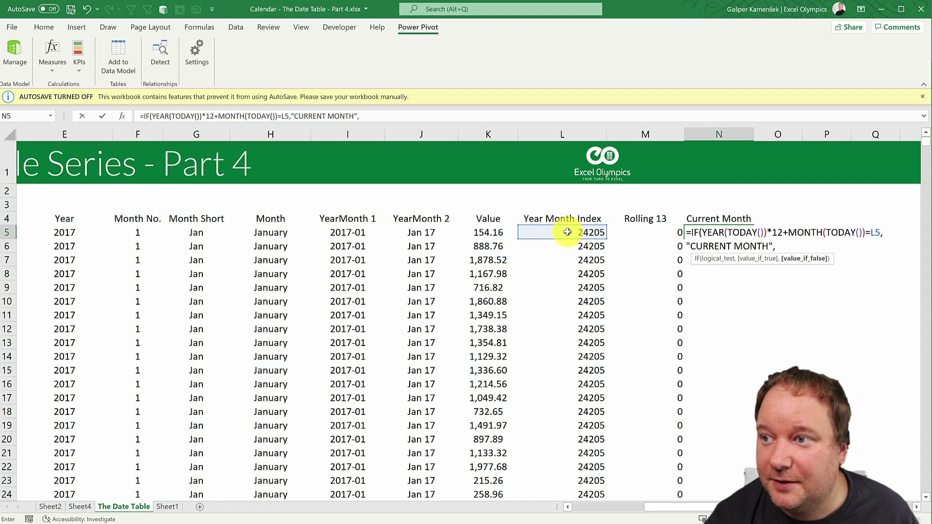
{"action": "left_click", "coordinate": [437, 233]}
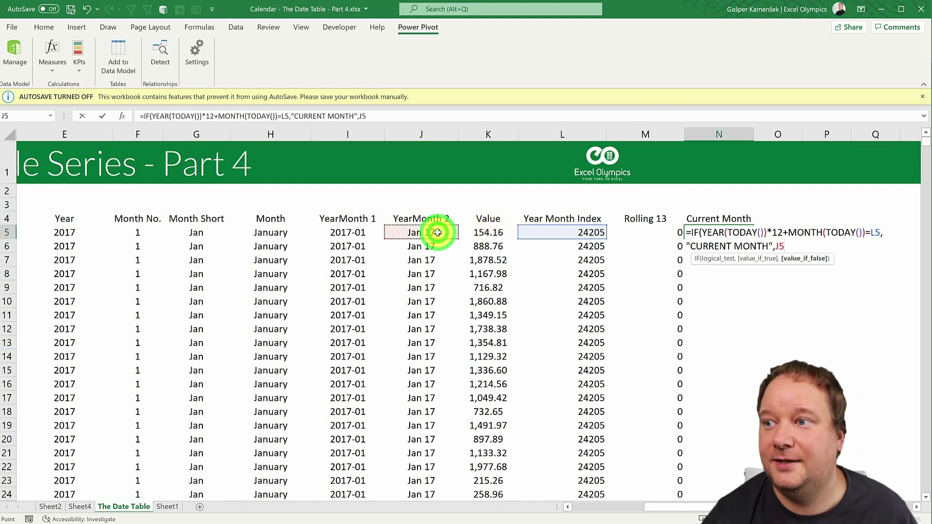
{"action": "type", "text": ")"}
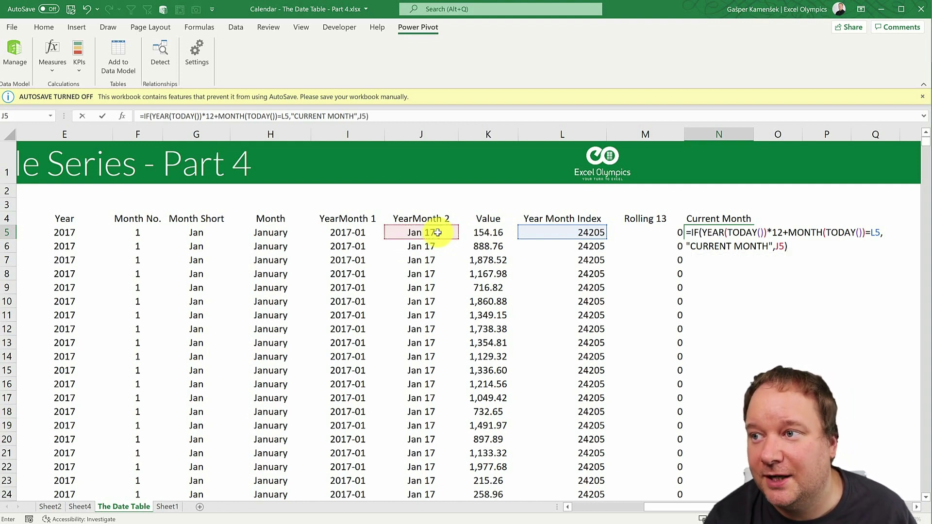
{"action": "key", "text": "Return"}
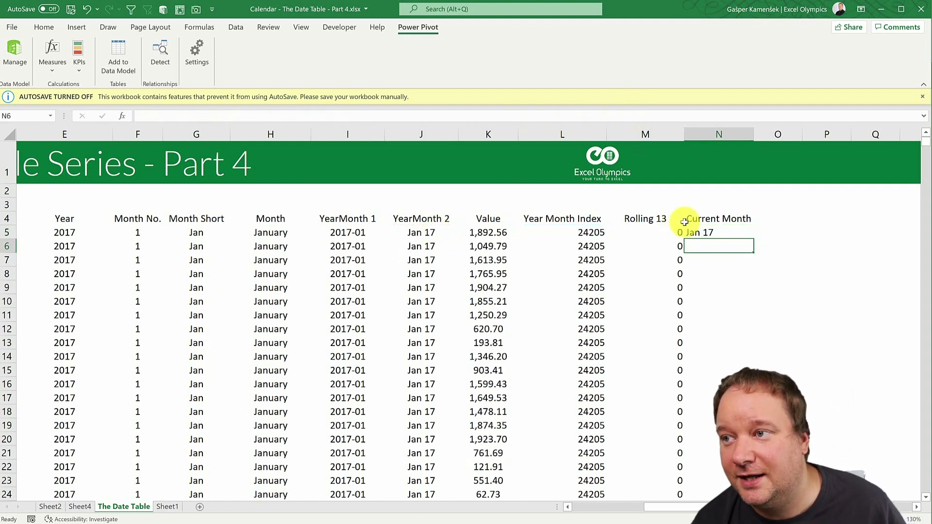
Fill the Current Month formula down to row 2560 and check its values in a filter list
{"action": "left_click", "coordinate": [710, 235]}
{"action": "double_click", "coordinate": [753, 239]}
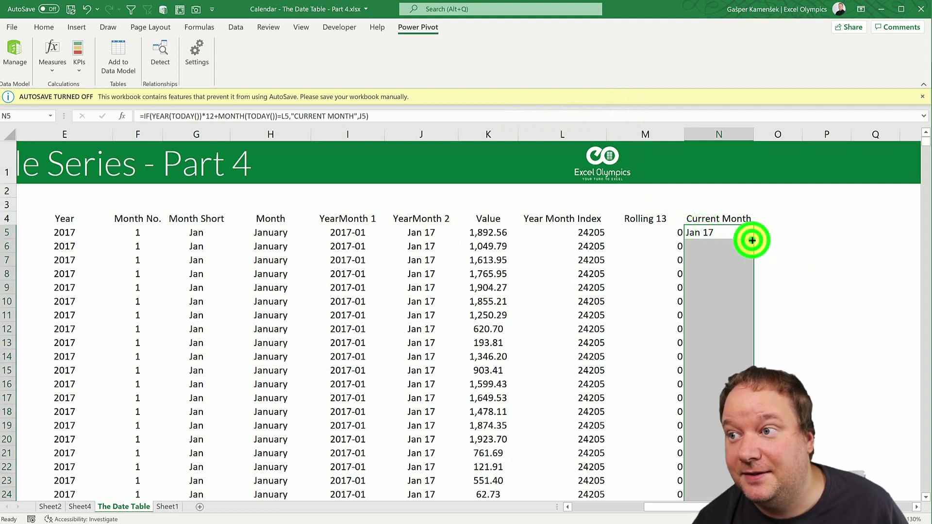
{"action": "left_click", "coordinate": [721, 283]}
{"action": "key", "text": "ctrl+shift+l"}
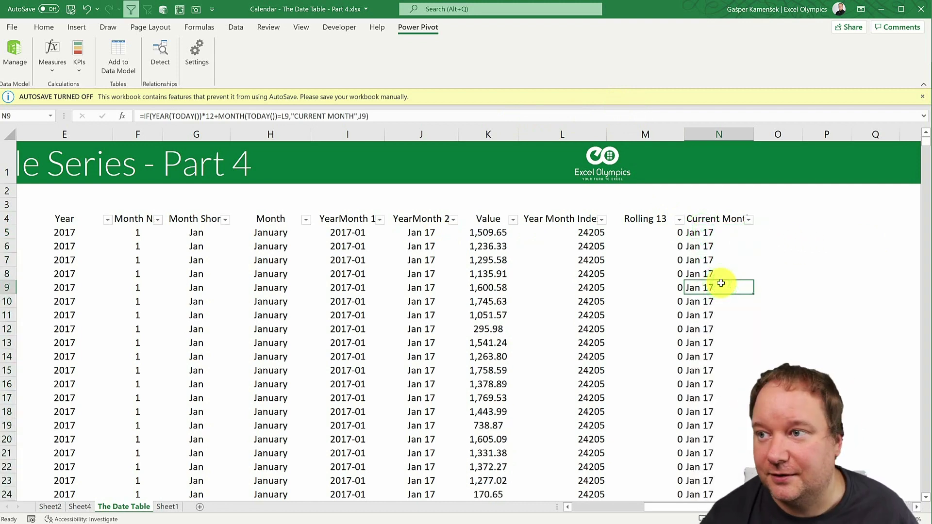
{"action": "left_click", "coordinate": [749, 219]}
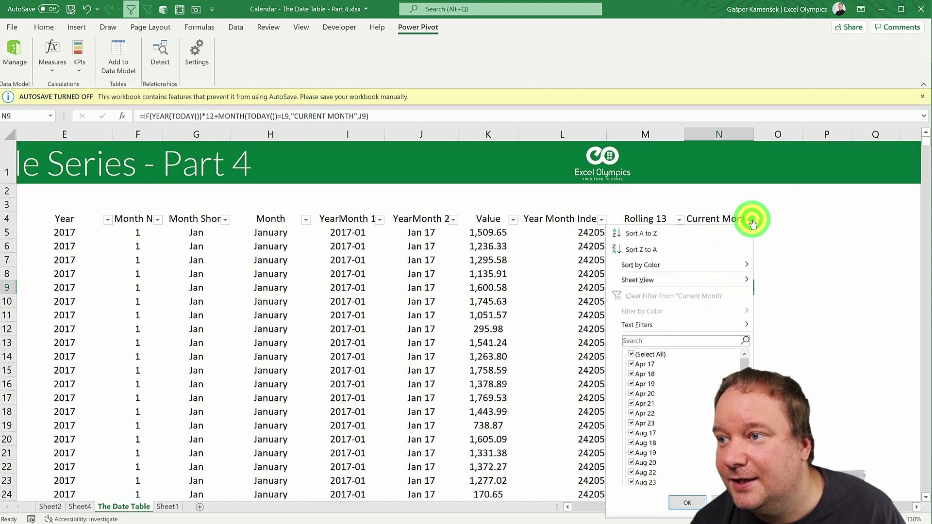
{"action": "scroll", "coordinate": [743, 367], "scroll_direction": "down", "scroll_amount": 3}
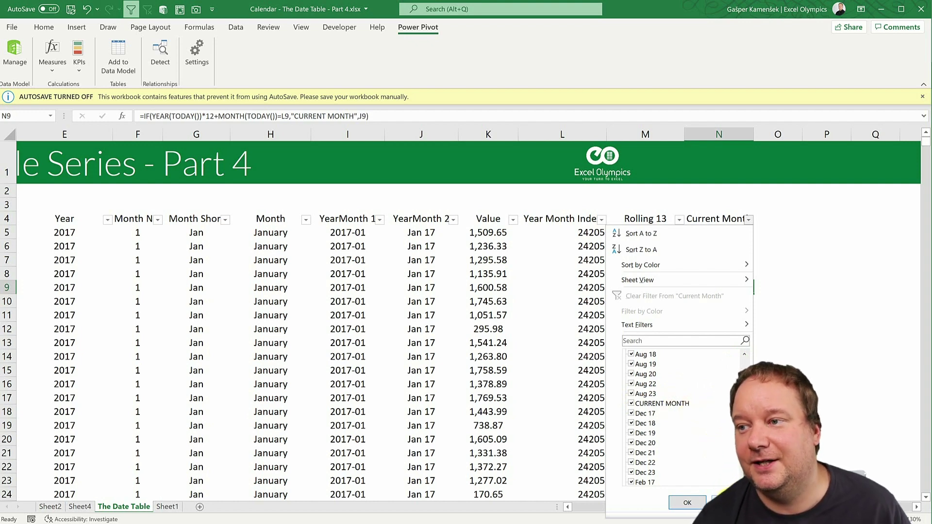
{"action": "key", "text": "Escape"}
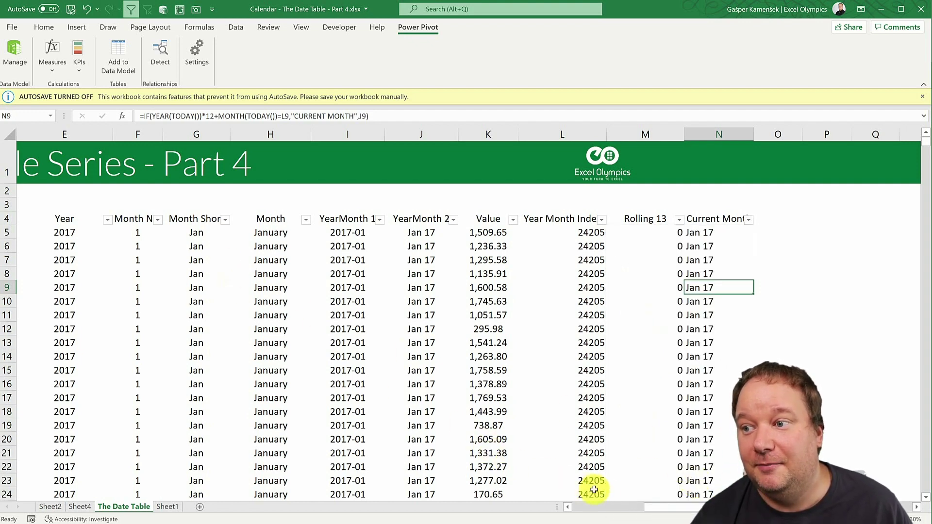
{"action": "left_click_drag", "start_coordinate": [651, 509], "coordinate": [587, 510]}
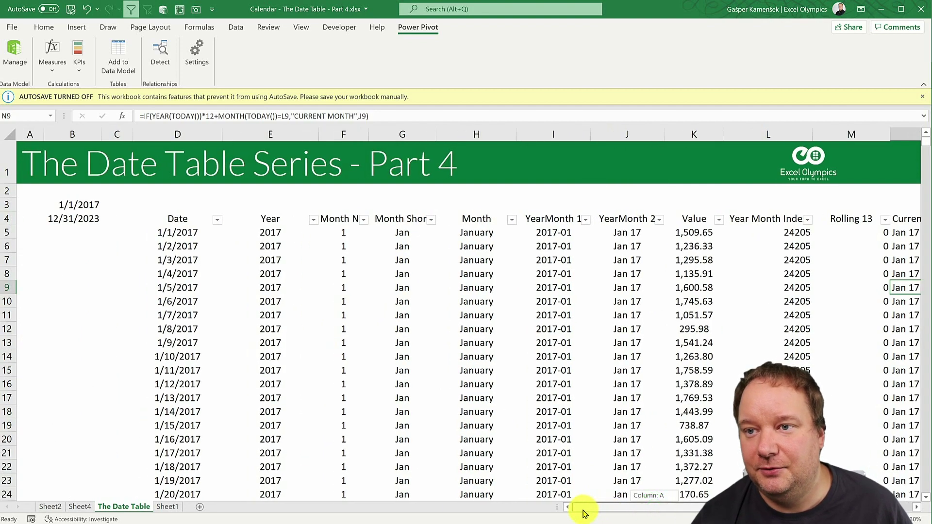
Select the Date table from D4 through column N with Ctrl+Shift+Down and Right
{"action": "left_click", "coordinate": [175, 222]}
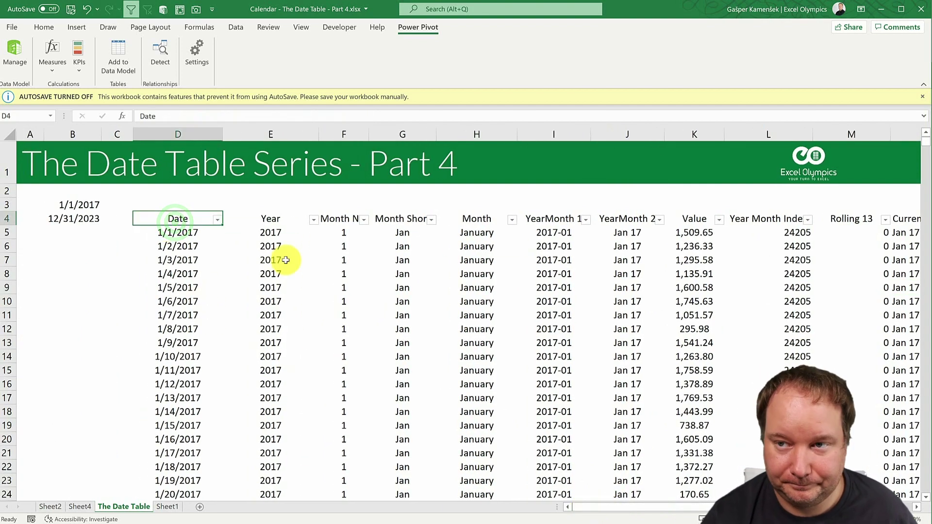
{"action": "key", "text": "ctrl+shift+Down"}
{"action": "key", "text": "ctrl+shift+Right"}
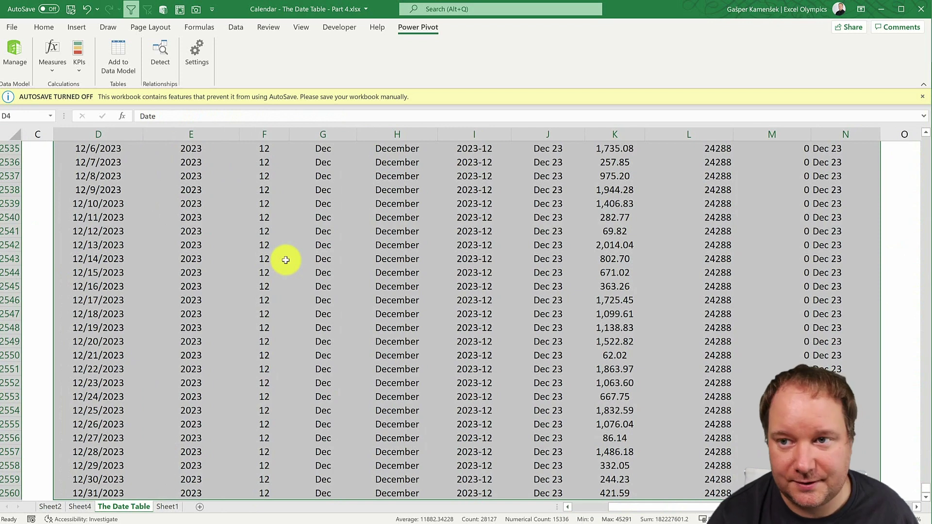
Create a PivotTable from the selected table on a new sheet, adding it to the Data Model
{"action": "key", "text": "ctrl+BackSpace"}
{"action": "left_click", "coordinate": [77, 27]}
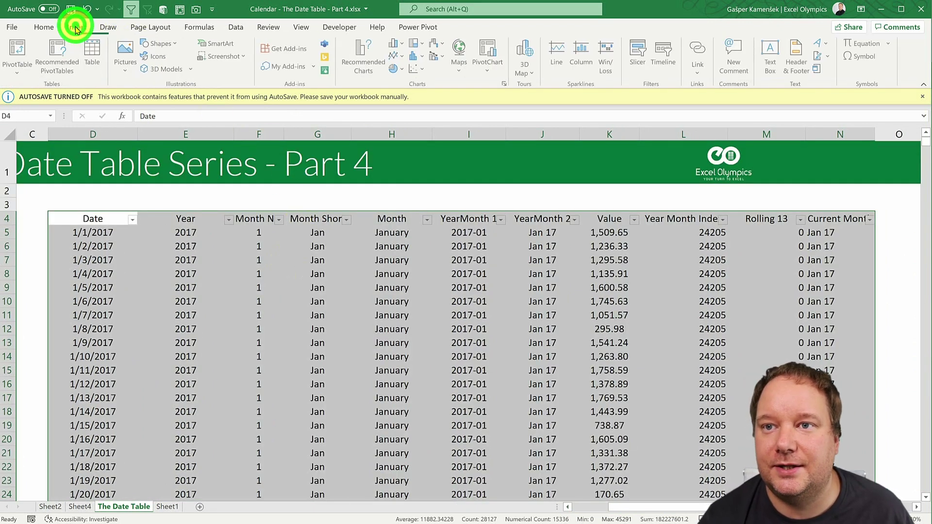
{"action": "left_click", "coordinate": [17, 48]}
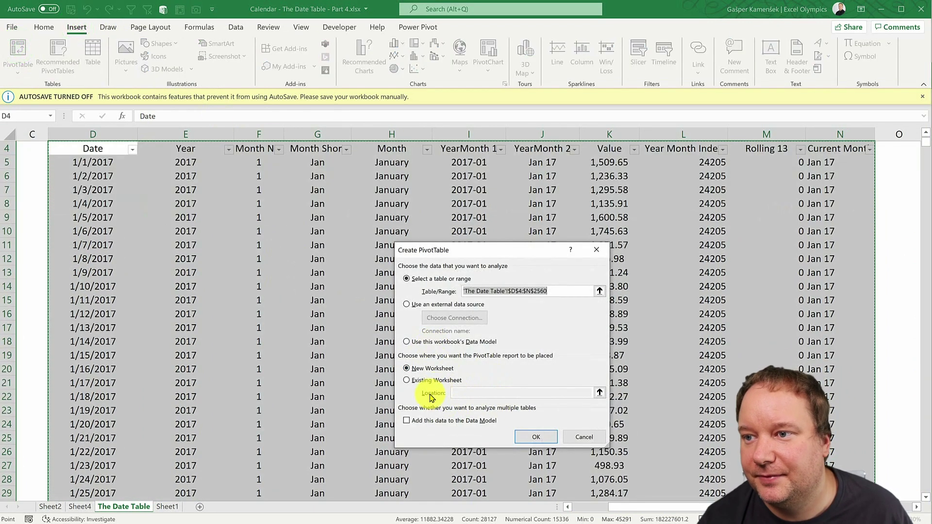
{"action": "left_click", "coordinate": [419, 420]}
{"action": "left_click", "coordinate": [530, 437]}
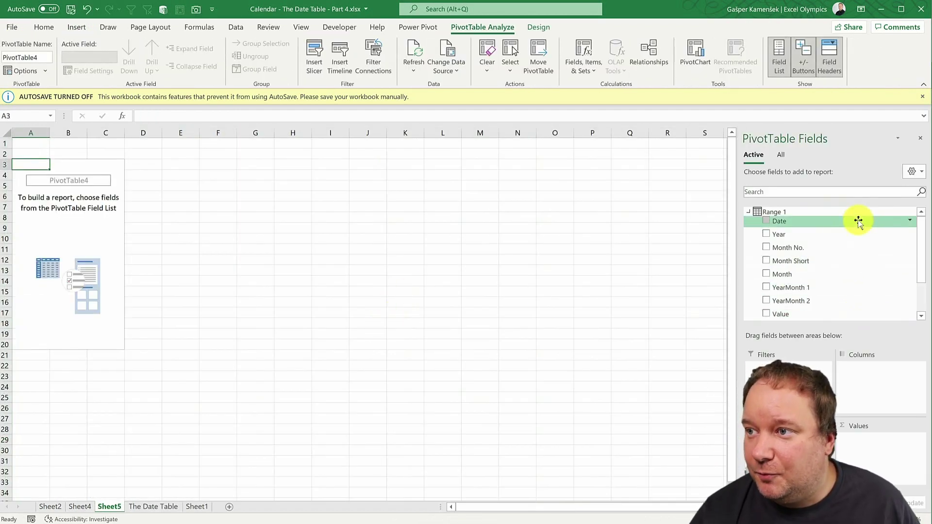
Lay out the pivot with Sum of Value in Values and Current Month in Rows
{"action": "scroll", "coordinate": [843, 297], "scroll_direction": "down", "scroll_amount": 1}
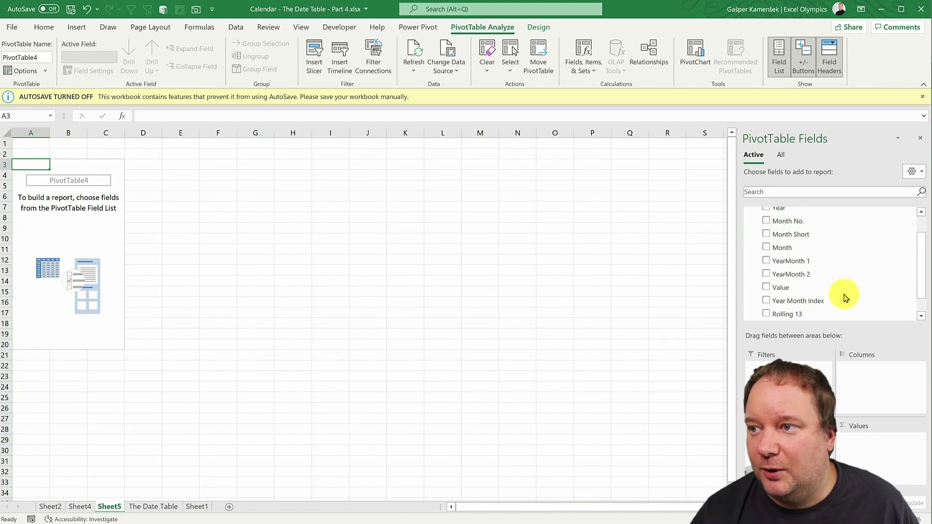
{"action": "left_click", "coordinate": [819, 275]}
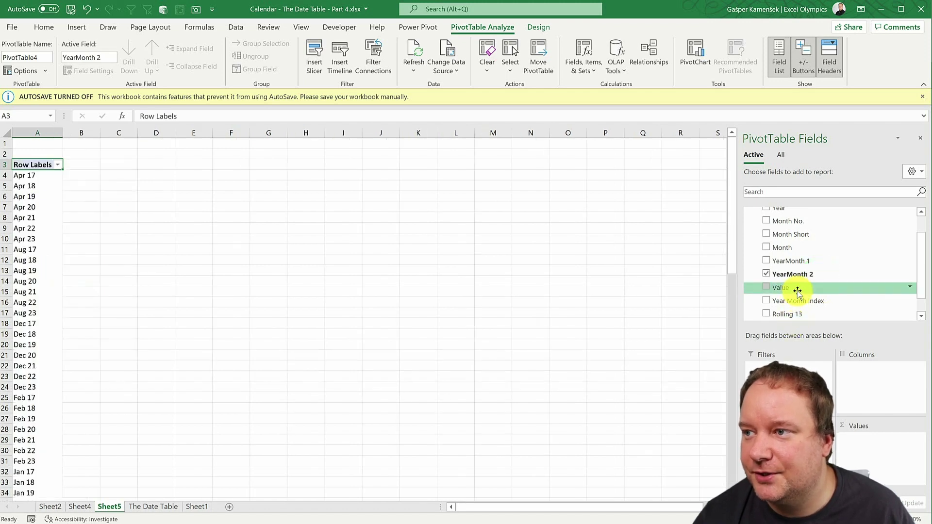
{"action": "left_click_drag", "start_coordinate": [798, 291], "coordinate": [860, 460]}
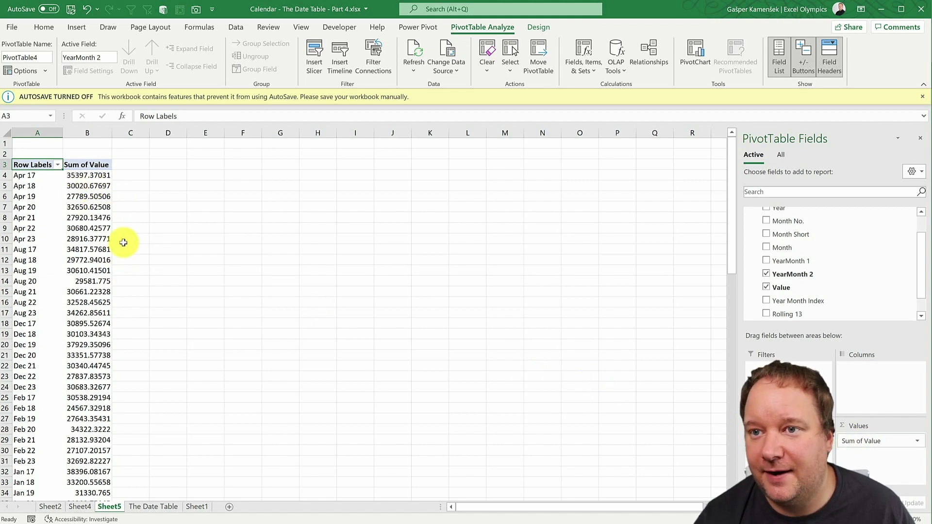
{"action": "left_click", "coordinate": [105, 228]}
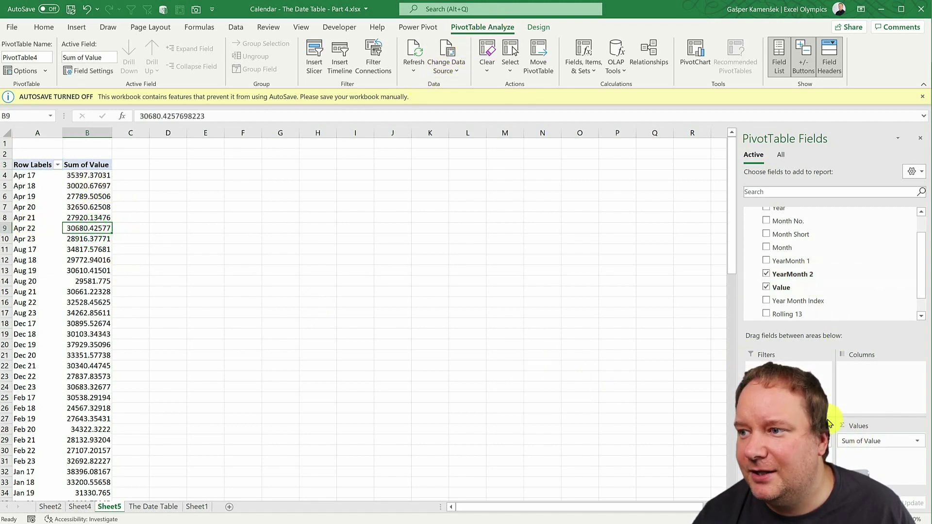
{"action": "left_click_drag", "start_coordinate": [786, 441], "coordinate": [849, 278]}
{"action": "scroll", "coordinate": [816, 314], "scroll_direction": "down", "scroll_amount": 1}
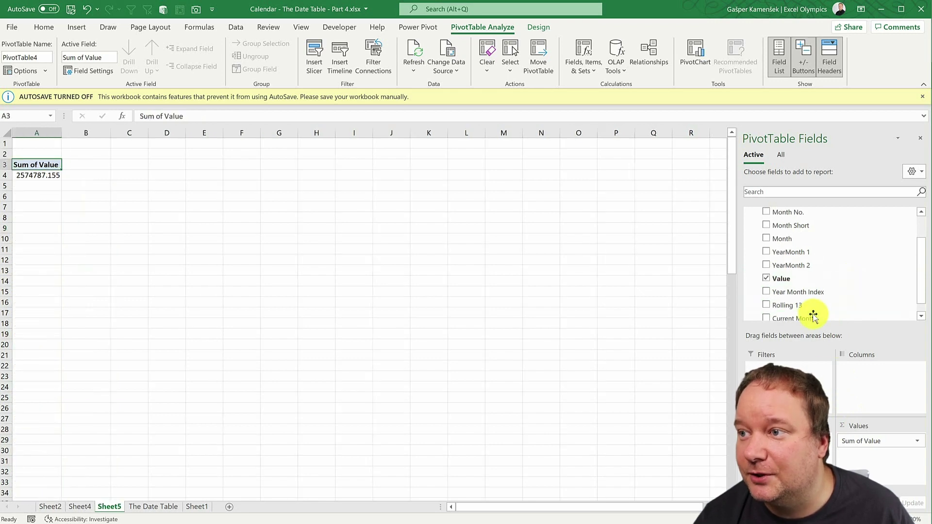
{"action": "left_click_drag", "start_coordinate": [811, 318], "coordinate": [810, 318]}
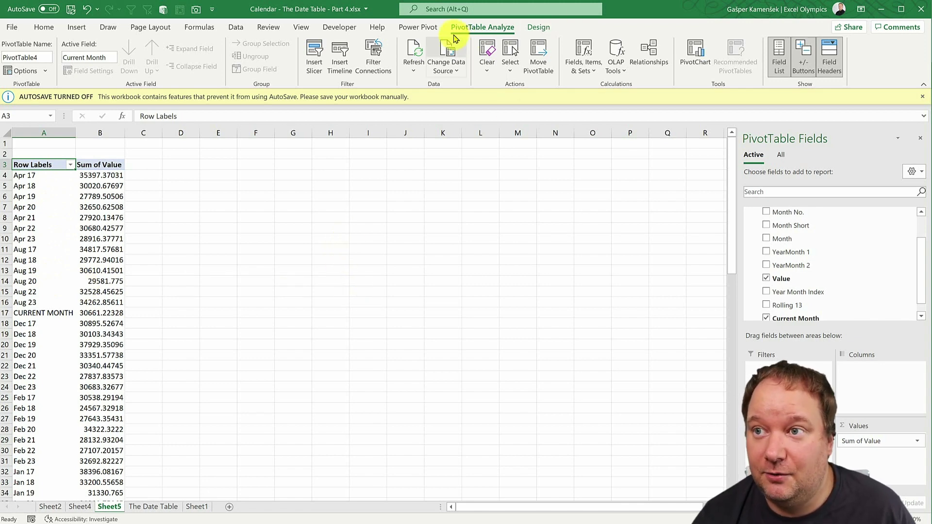
In Power Pivot's Data Model, sort the Date table's Current Month column by Year Month Index
{"action": "left_click", "coordinate": [434, 27]}
{"action": "left_click", "coordinate": [12, 59]}
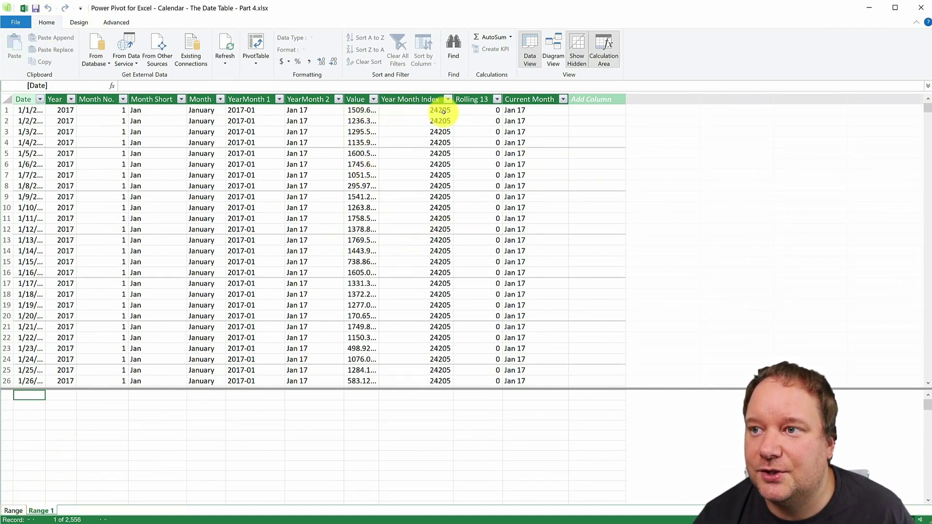
{"action": "left_click", "coordinate": [531, 99]}
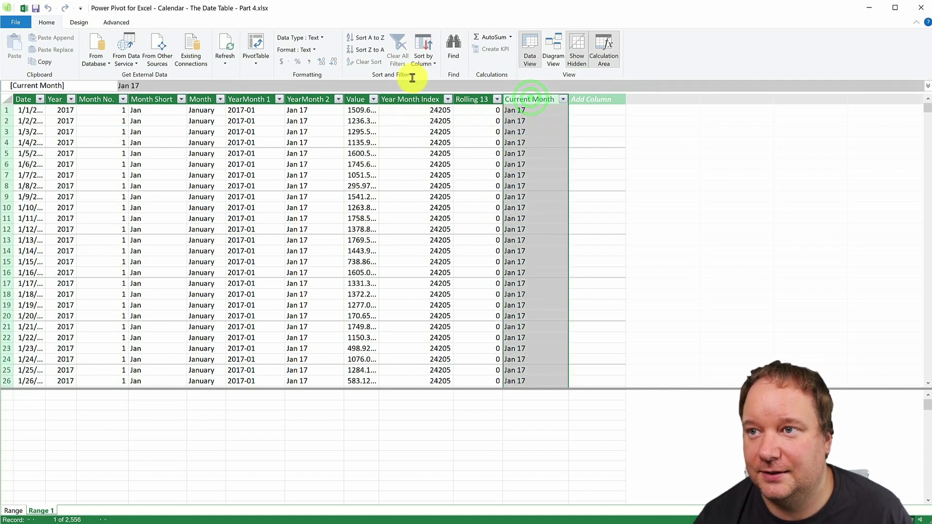
{"action": "left_click", "coordinate": [423, 59]}
{"action": "left_click", "coordinate": [402, 73]}
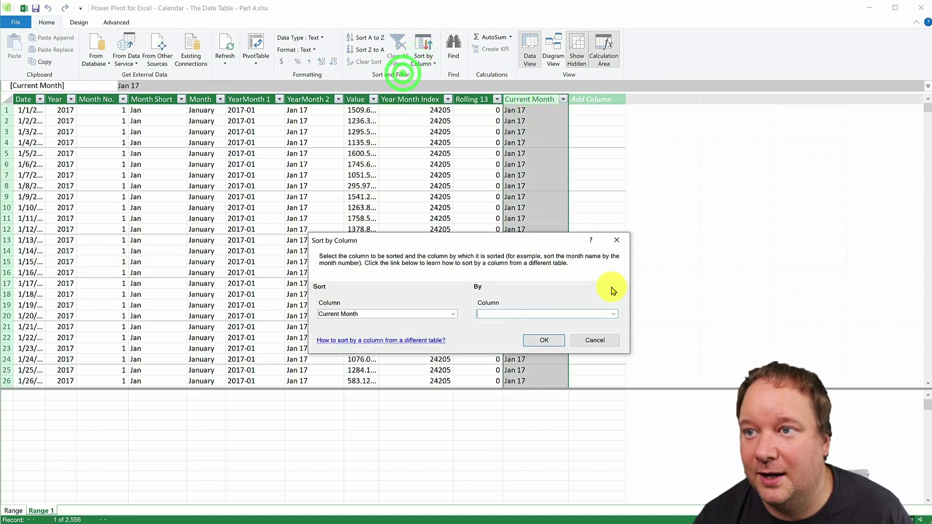
{"action": "left_click", "coordinate": [614, 314]}
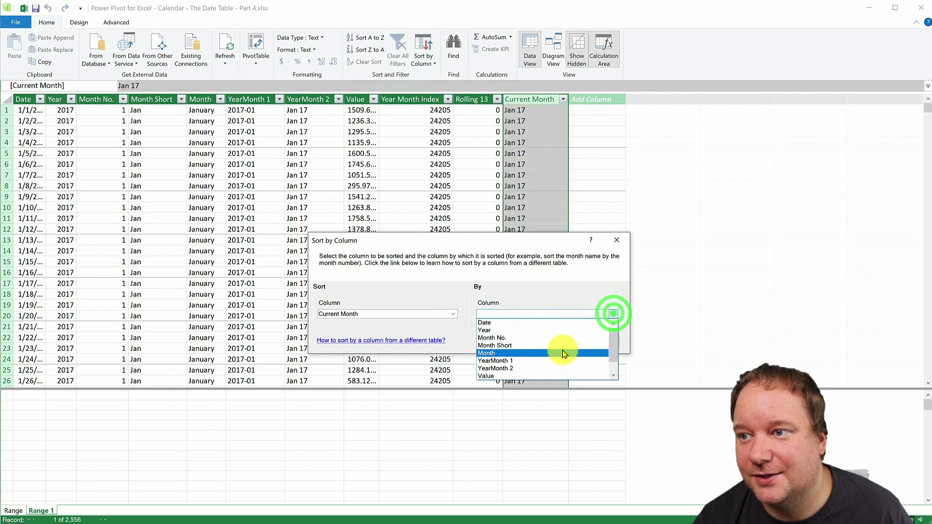
{"action": "scroll", "coordinate": [564, 354], "scroll_direction": "down", "scroll_amount": 1}
{"action": "left_click", "coordinate": [543, 362]}
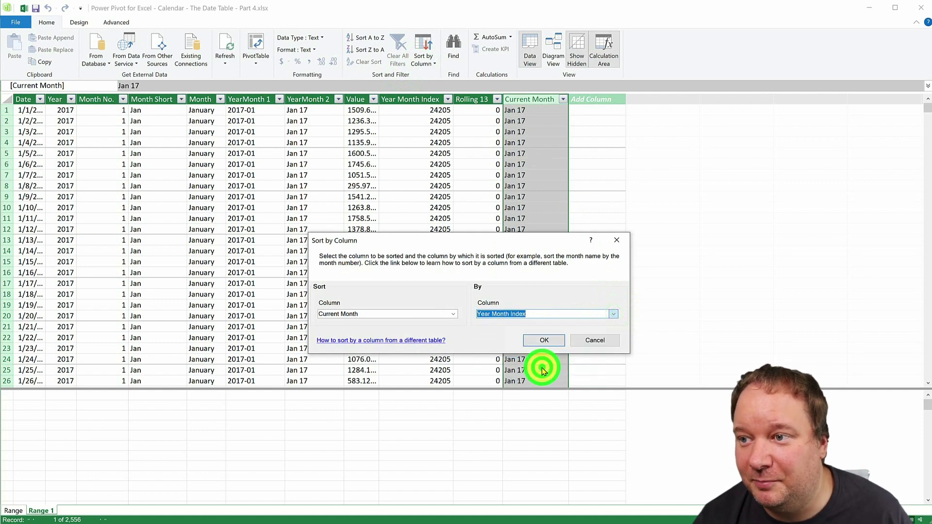
{"action": "left_click", "coordinate": [552, 343]}
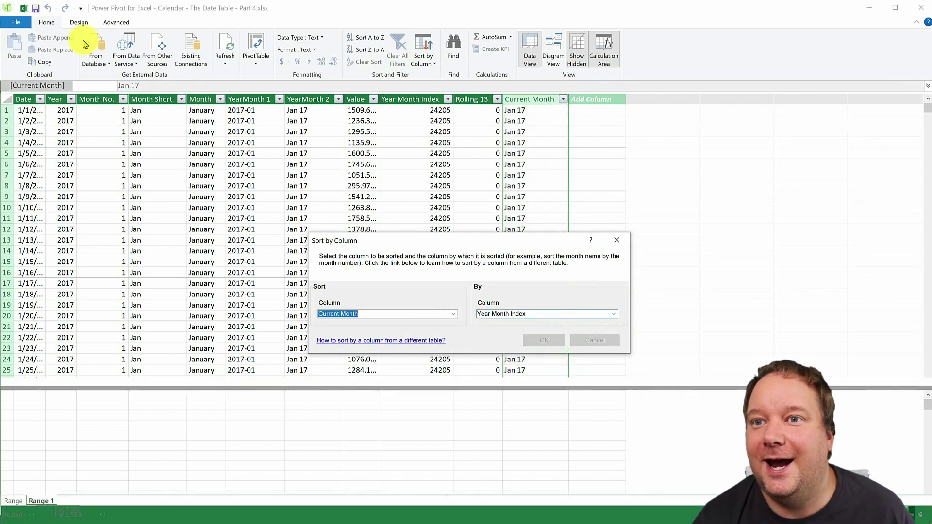
Back in the Sheet5 pivot, check the CURRENT MONTH row, then remove Current Month from Rows
{"action": "left_click", "coordinate": [23, 10]}
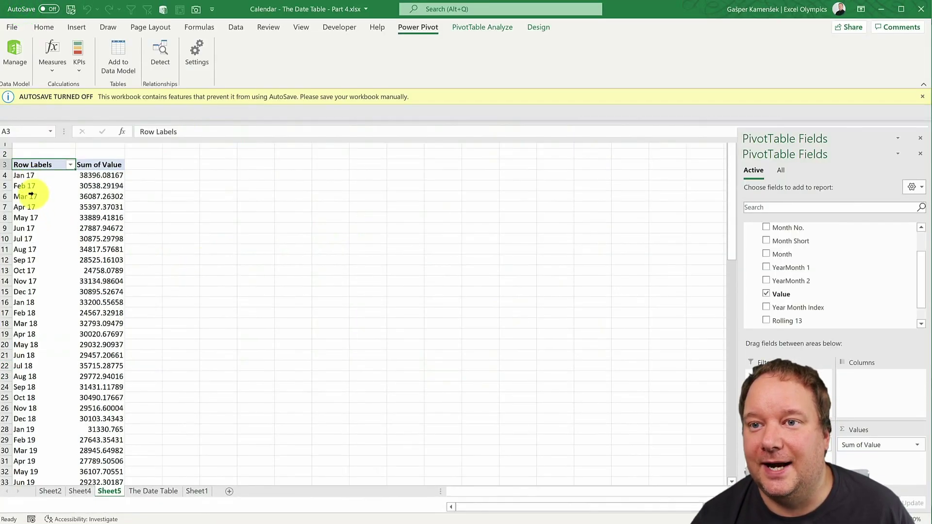
{"action": "scroll", "coordinate": [35, 248], "scroll_direction": "down", "scroll_amount": 2}
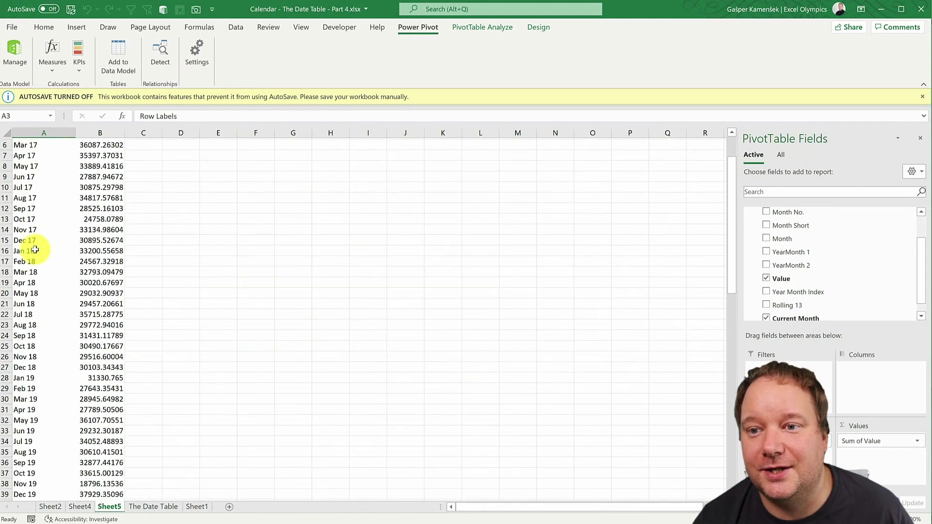
{"action": "scroll", "coordinate": [34, 250], "scroll_direction": "down", "scroll_amount": 11}
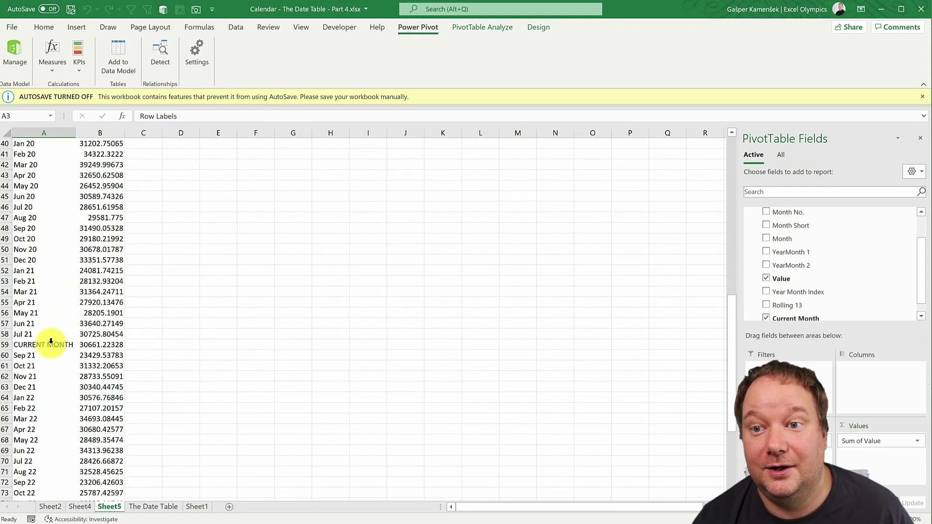
{"action": "left_click", "coordinate": [51, 342]}
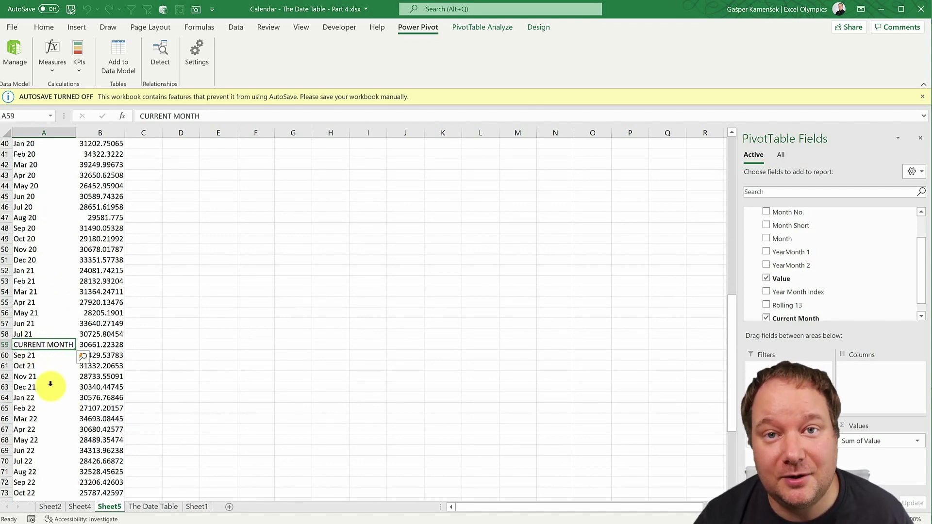
{"action": "scroll", "coordinate": [49, 381], "scroll_direction": "up", "scroll_amount": 13}
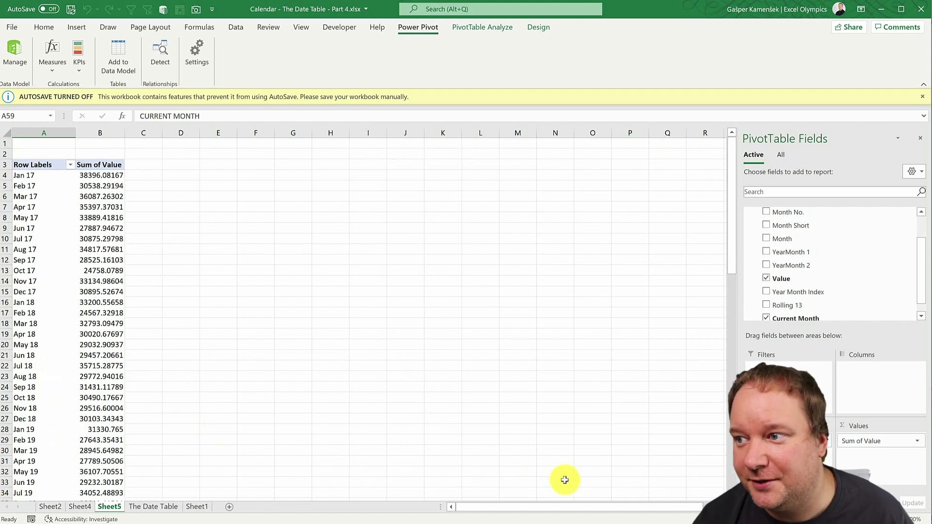
{"action": "left_click_drag", "start_coordinate": [787, 442], "coordinate": [350, 298]}
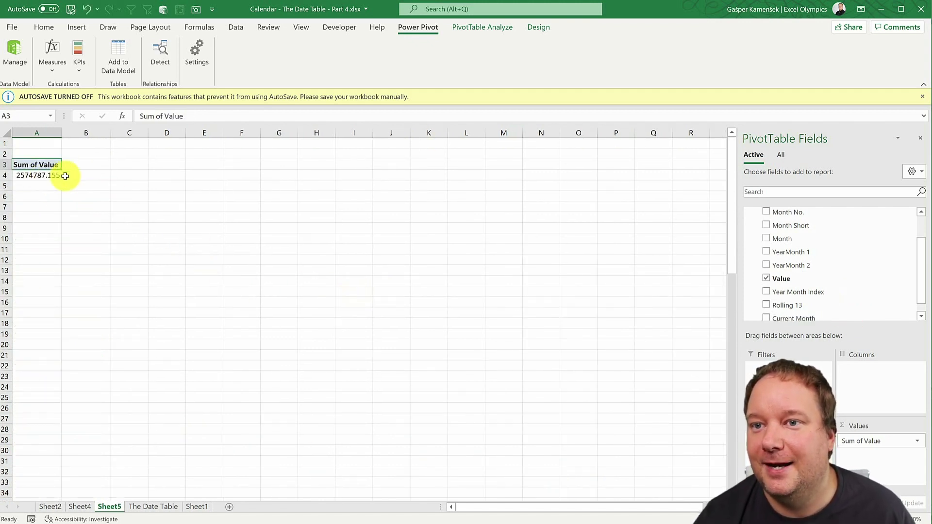
Add a Current Month slicer beside the pivot and filter it to CURRENT MONTH
{"action": "right_click", "coordinate": [809, 316]}
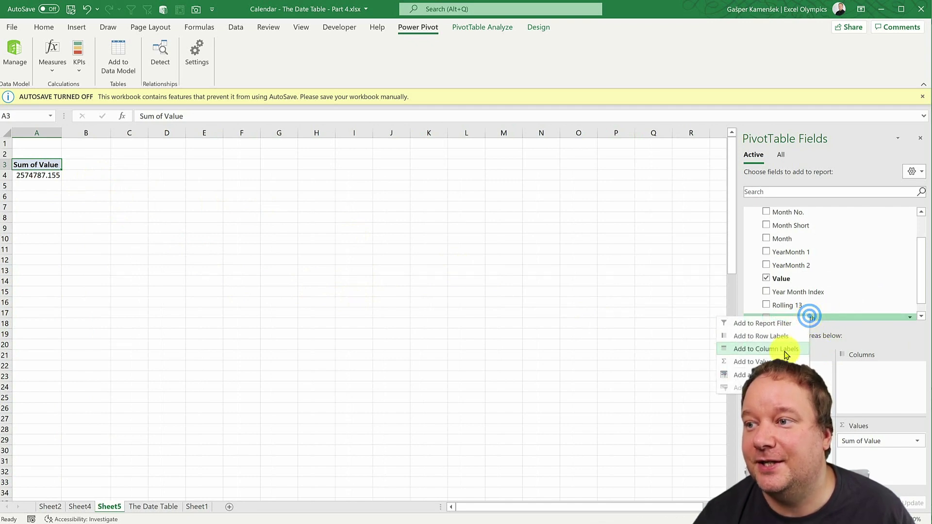
{"action": "left_click", "coordinate": [741, 375]}
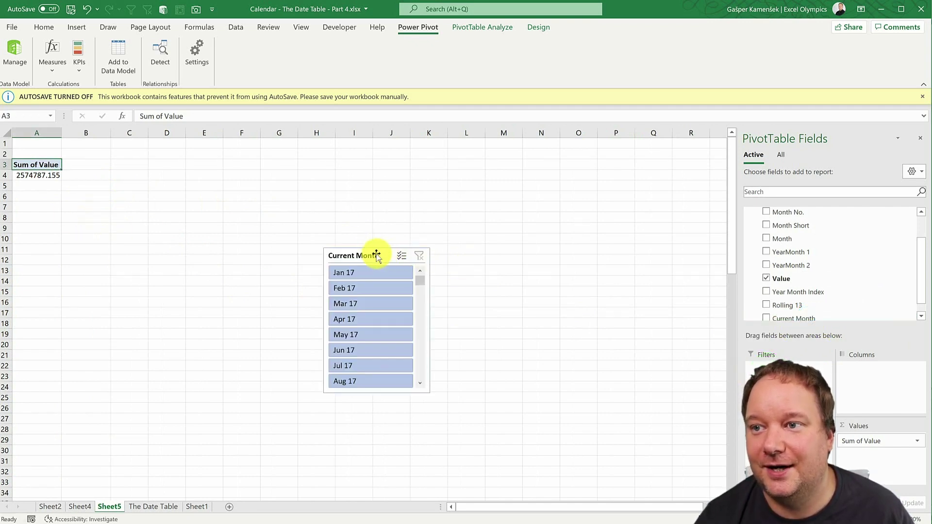
{"action": "left_click_drag", "start_coordinate": [374, 254], "coordinate": [168, 154]}
{"action": "left_click_drag", "start_coordinate": [217, 186], "coordinate": [233, 252]}
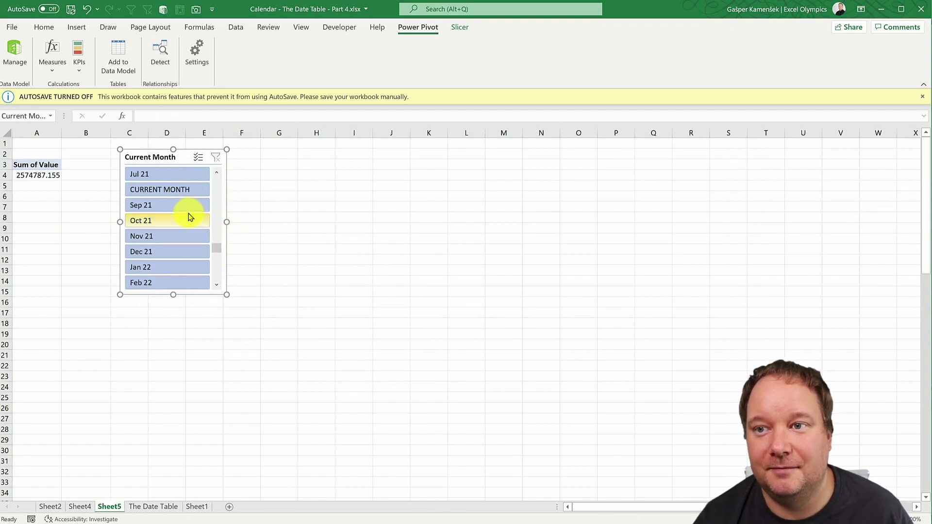
{"action": "left_click", "coordinate": [184, 189]}
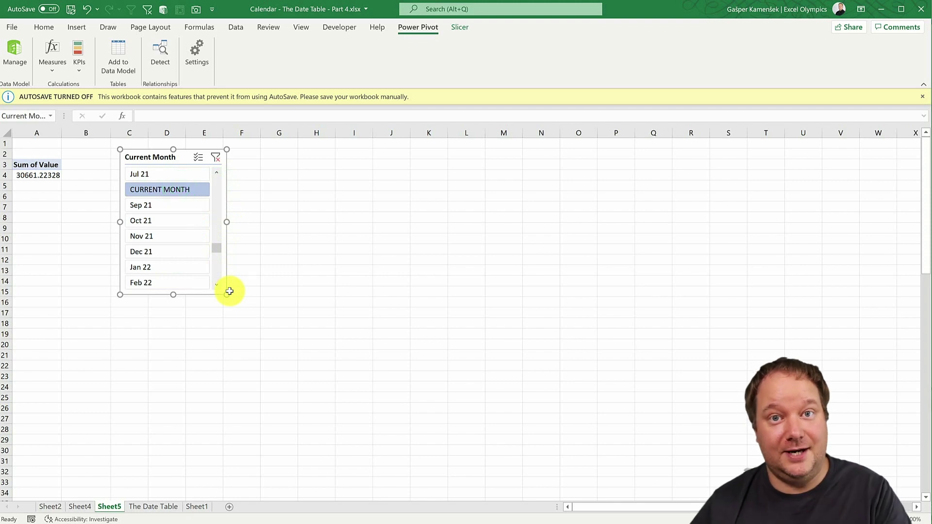